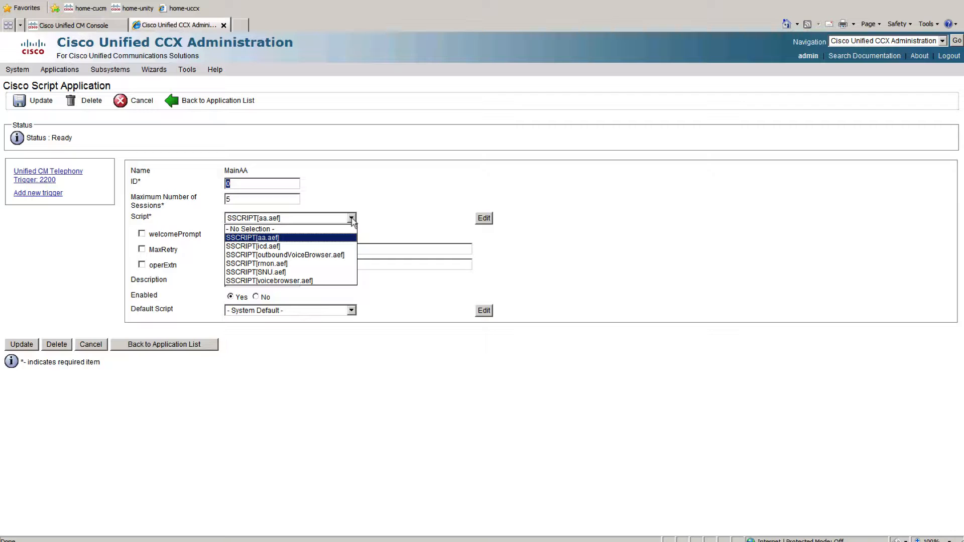
Leave the MainAA script selection as it is and open the Plug-ins page.
left_click(380, 225)
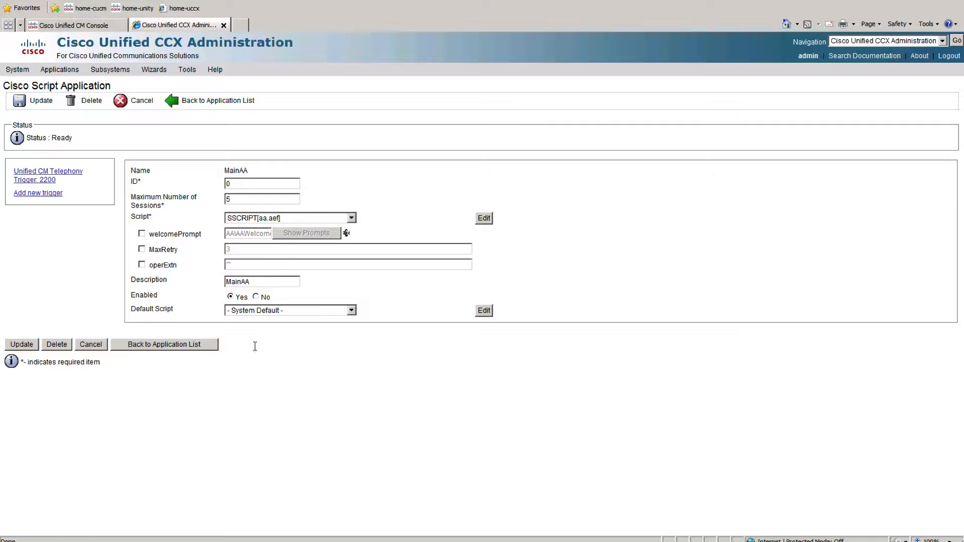
left_click(187, 69)
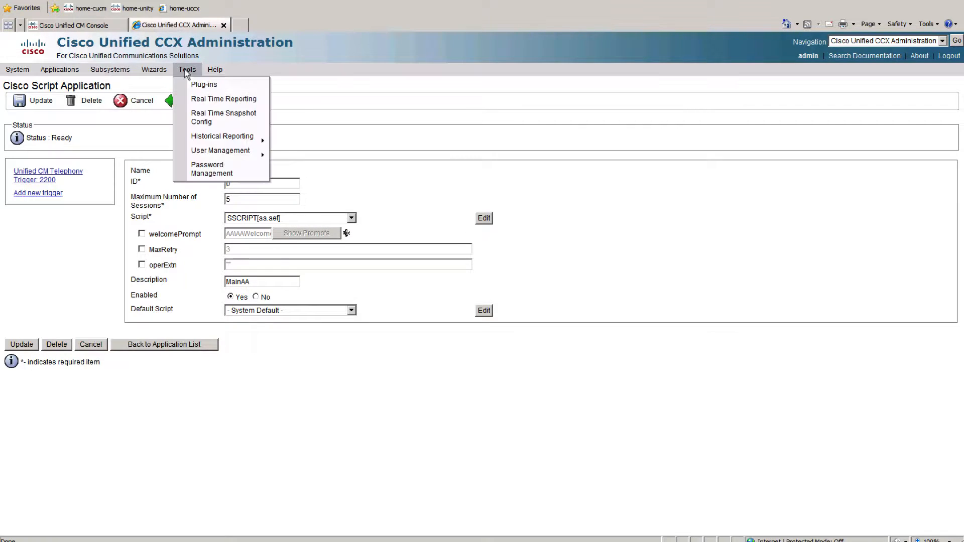
left_click(209, 86)
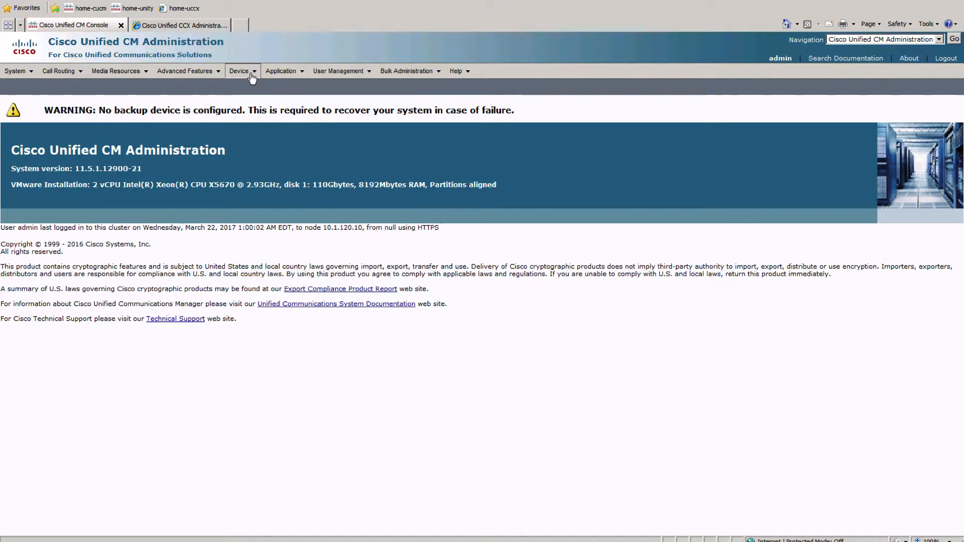
List all CTI route points in Unified CM Administration and check MainAA's registration status and IP address.
left_click(240, 71)
left_click(253, 87)
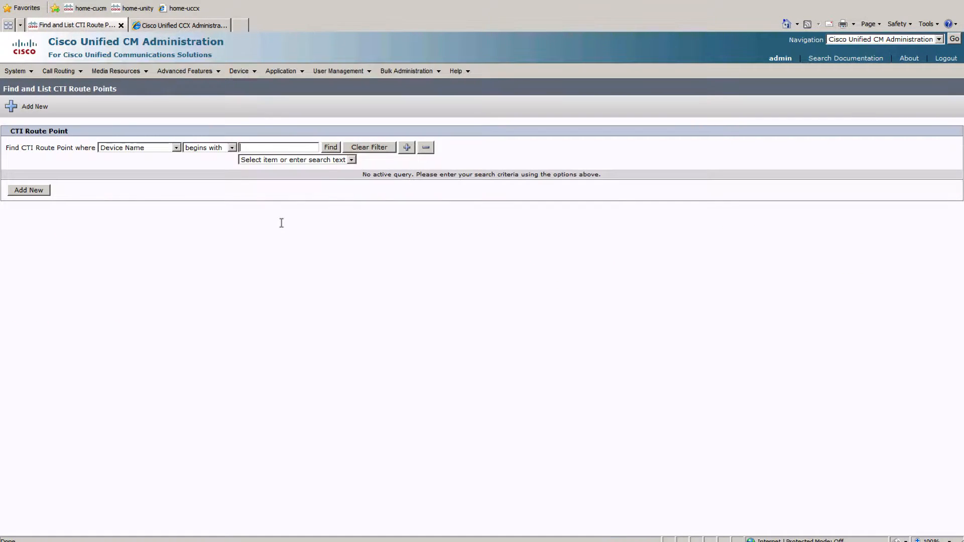
left_click(331, 147)
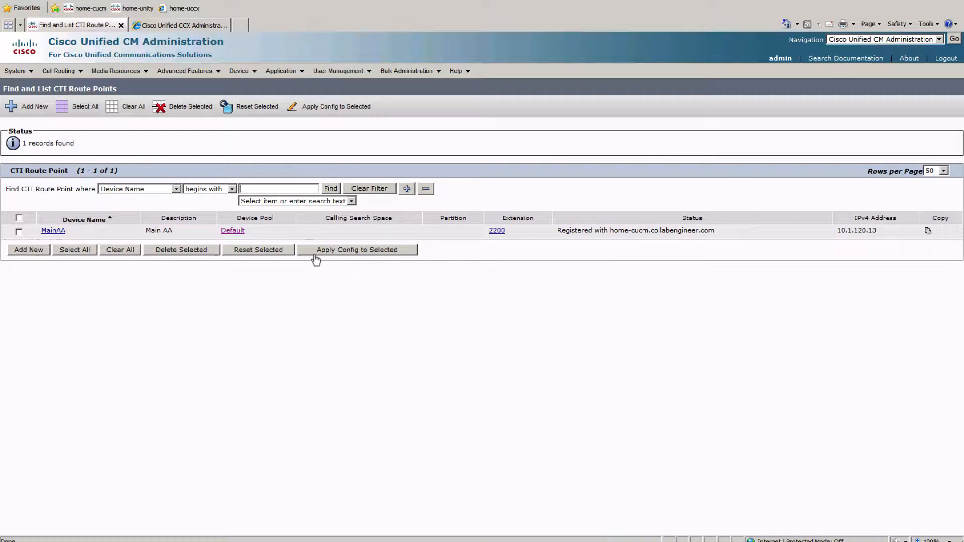
left_click_drag(557, 230, 585, 231)
left_click_drag(645, 238, 884, 236)
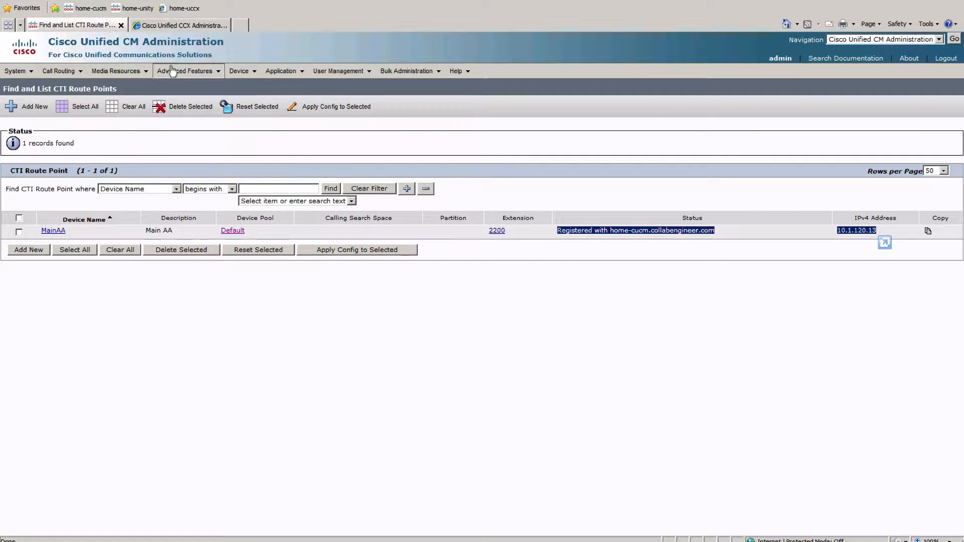
List all phones and check the registration of the uccx_2100 to uccx_2104 CTI ports.
mouse_move(245, 77)
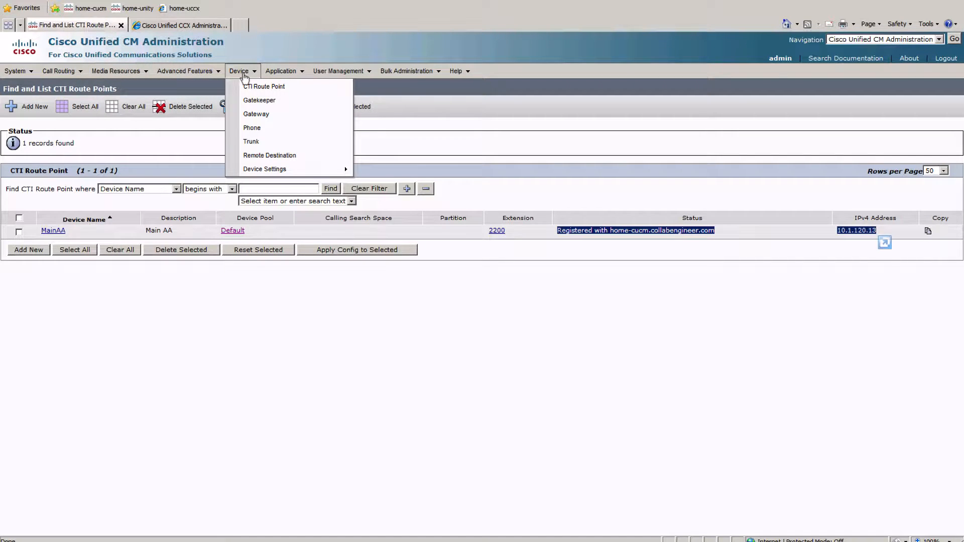
left_click(261, 130)
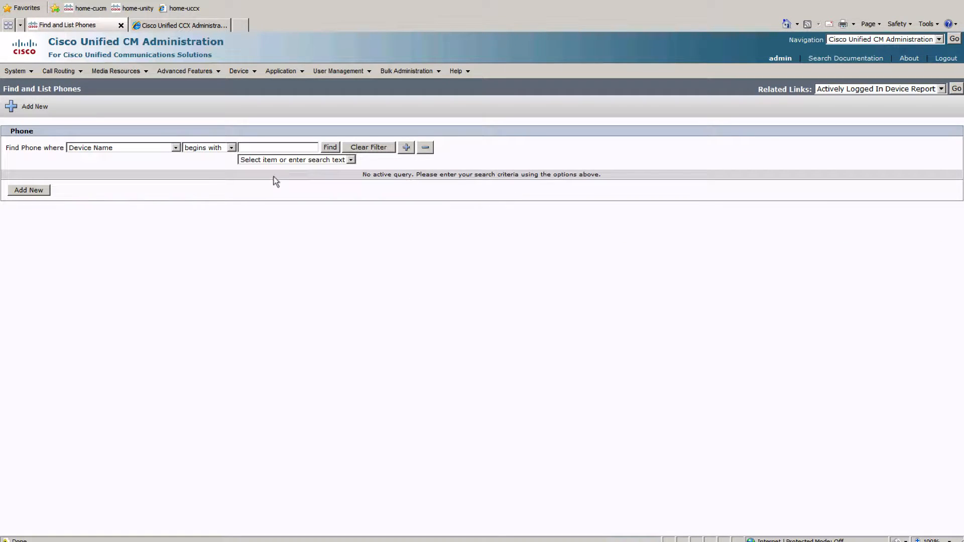
left_click(330, 147)
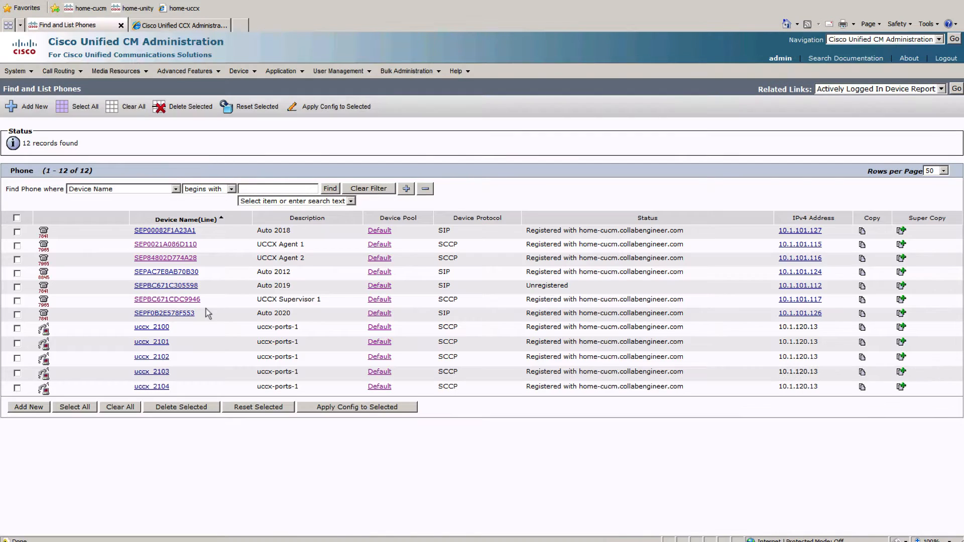
left_click_drag(295, 329, 927, 389)
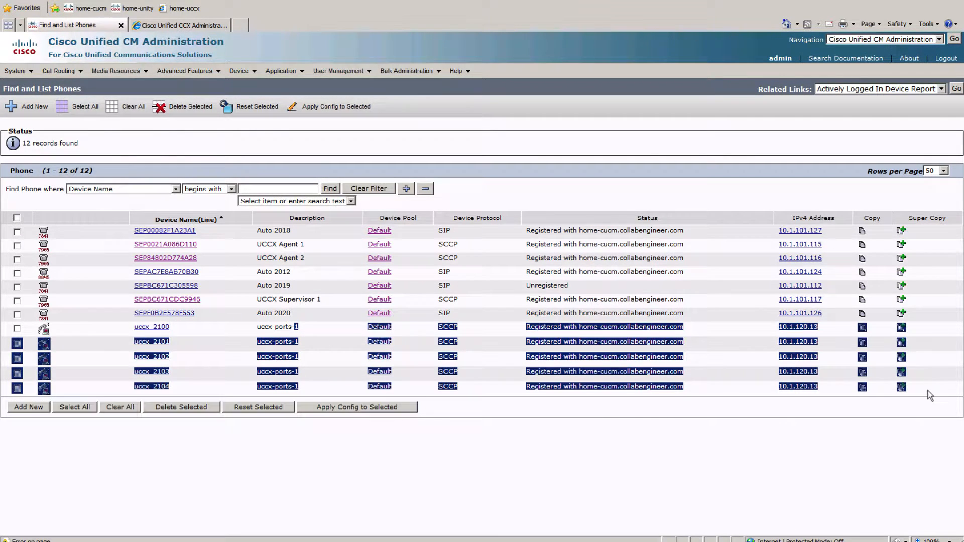
left_click(657, 382)
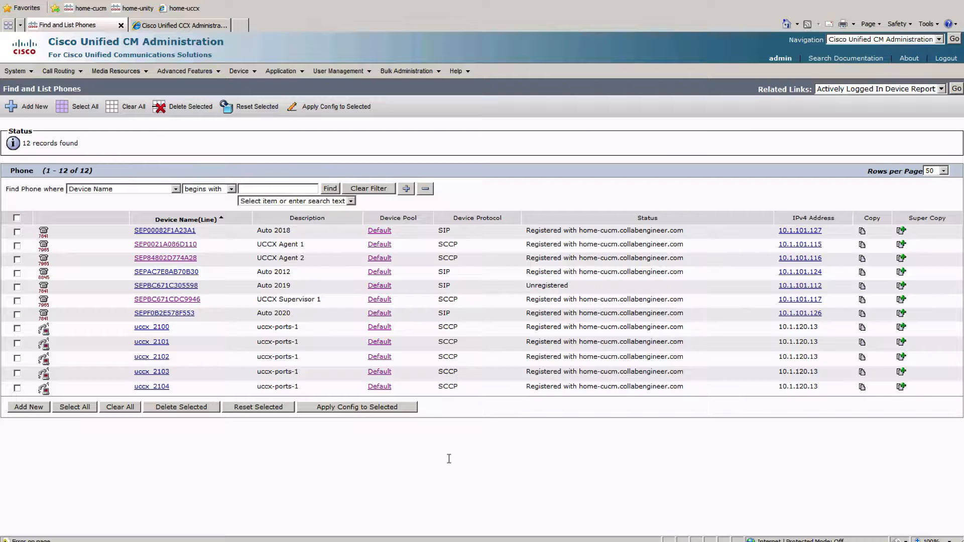
Switch back to Unified CCX Administration and download and run the Cisco Unified CCX Editor installer from the Plug-ins page.
left_click(173, 26)
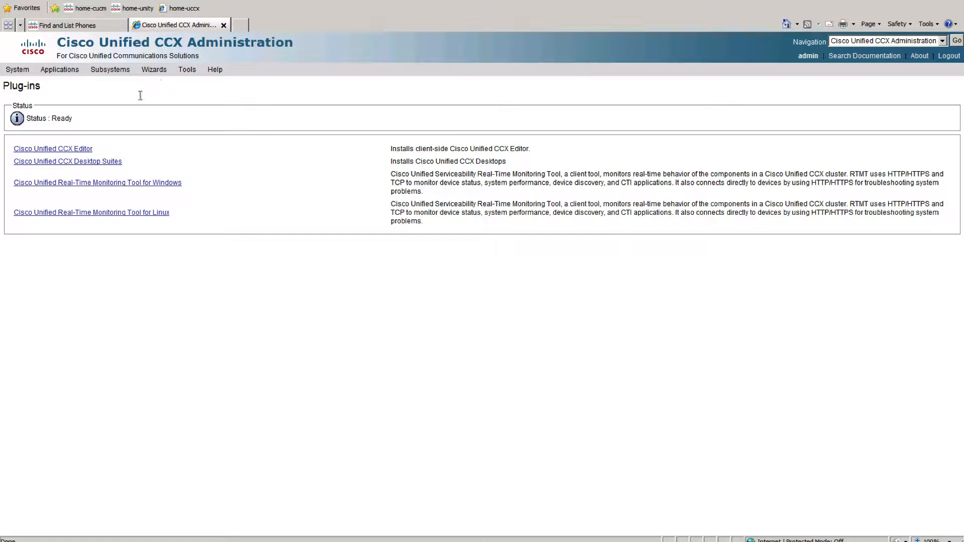
left_click(54, 150)
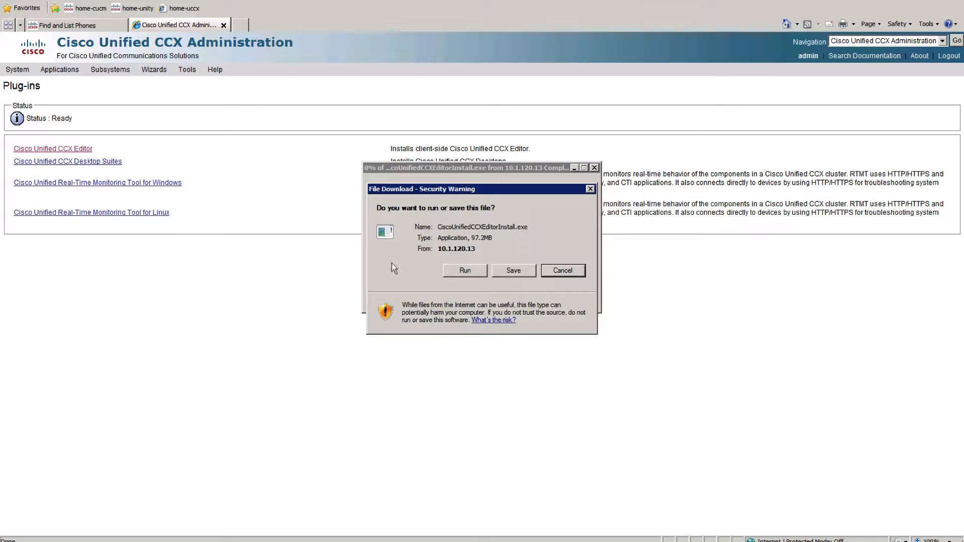
left_click(464, 271)
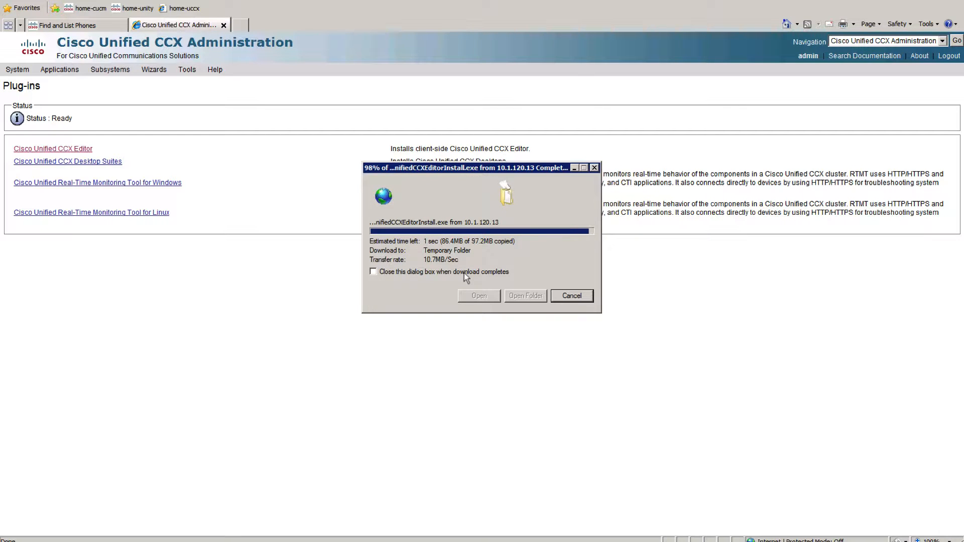
left_click(515, 234)
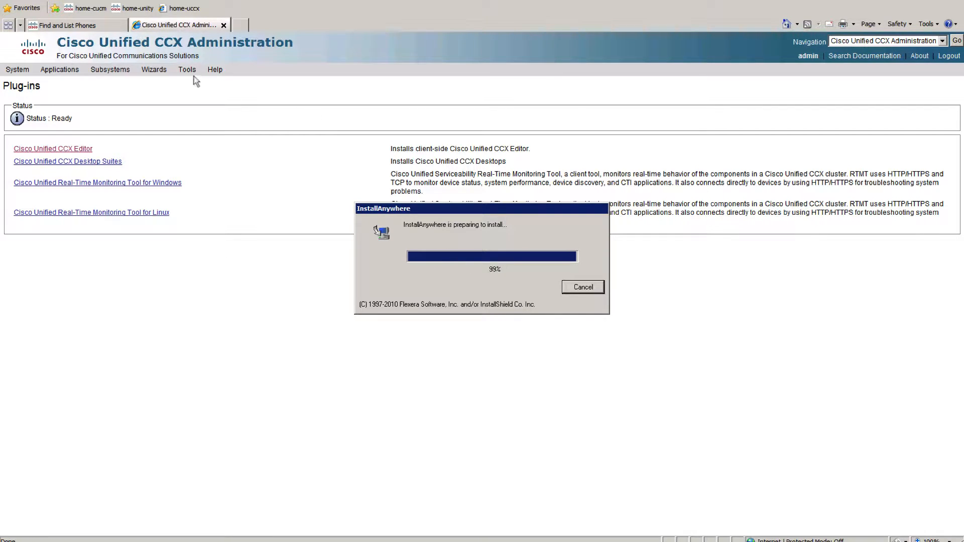
mouse_move(191, 71)
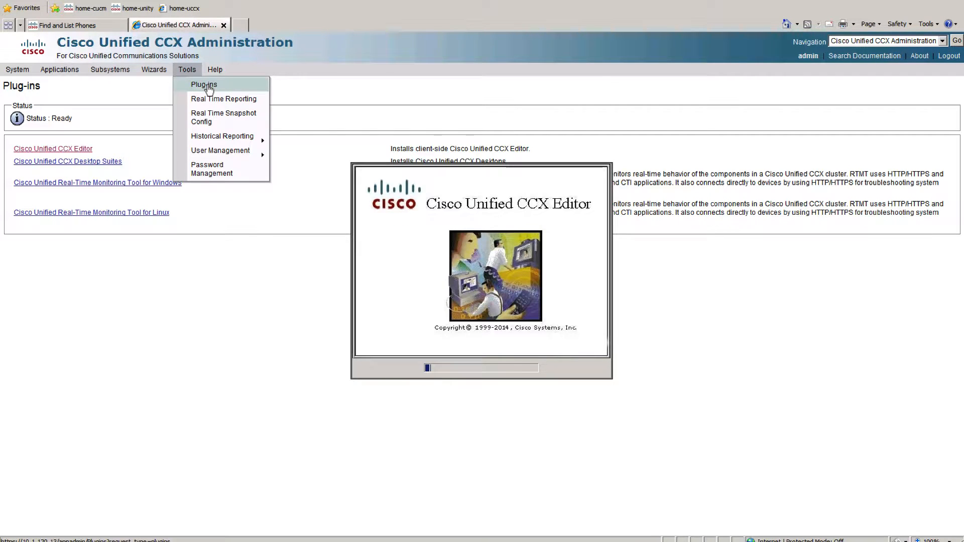
left_click(207, 87)
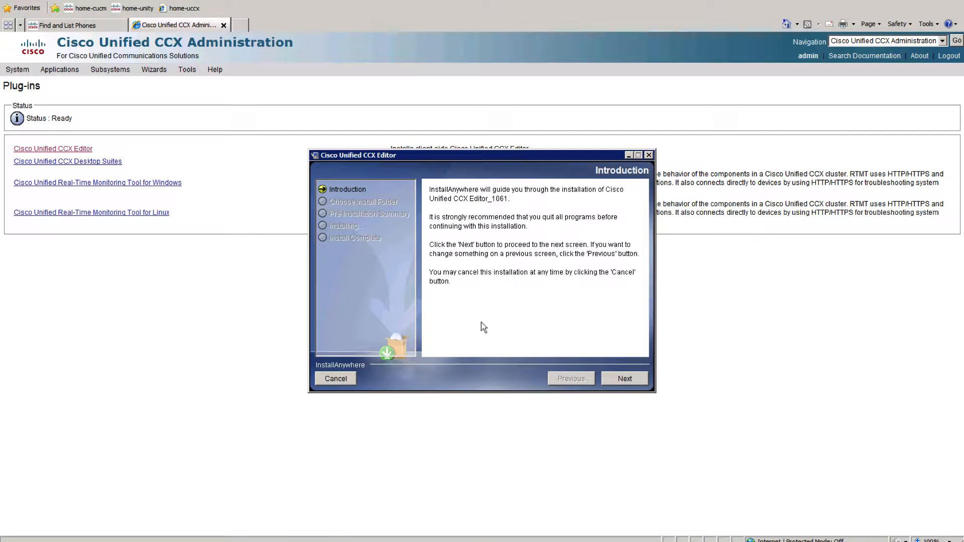
Install Cisco Unified CCX Editor_1061 with the default install and shortcut folders.
left_click(636, 379)
left_click(625, 379)
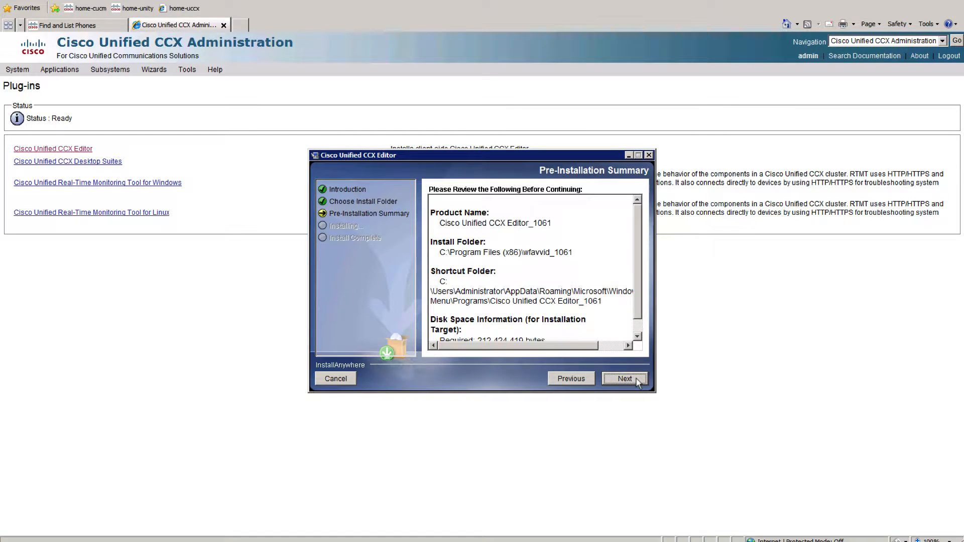
left_click(625, 379)
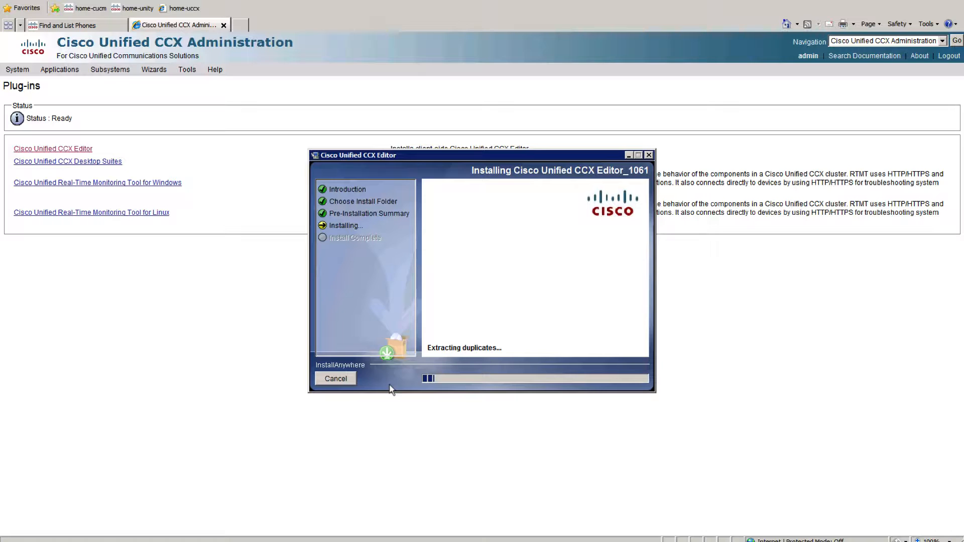
key("ctrl+Left")
key("ctrl+Right")
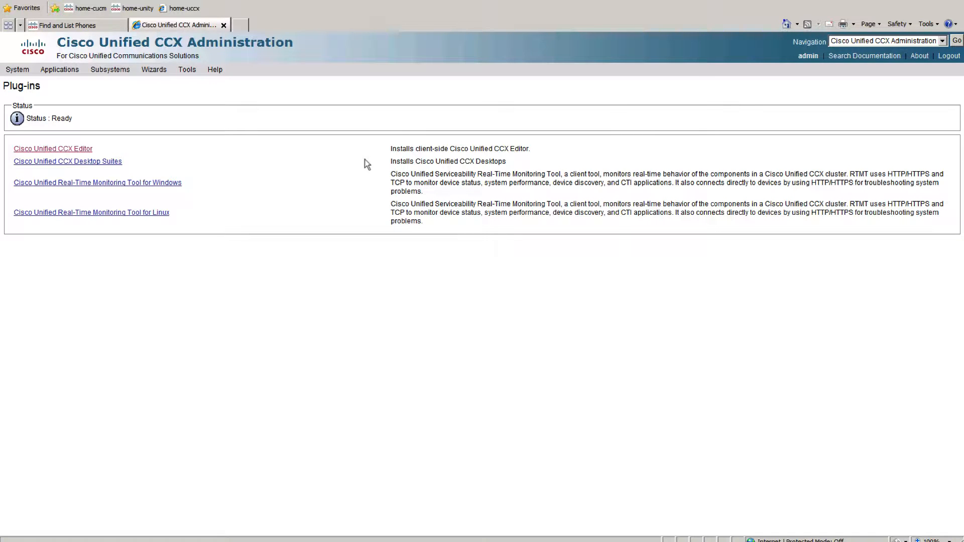
Minimize the Notepad notes and complete the Firefox Import Wizard with "Don't import anything".
mouse_move(252, 541)
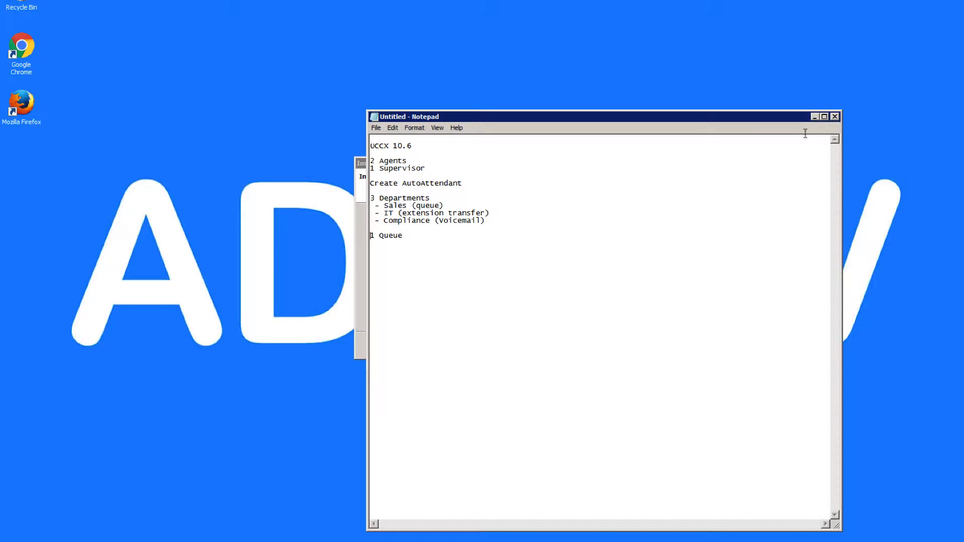
left_click(815, 118)
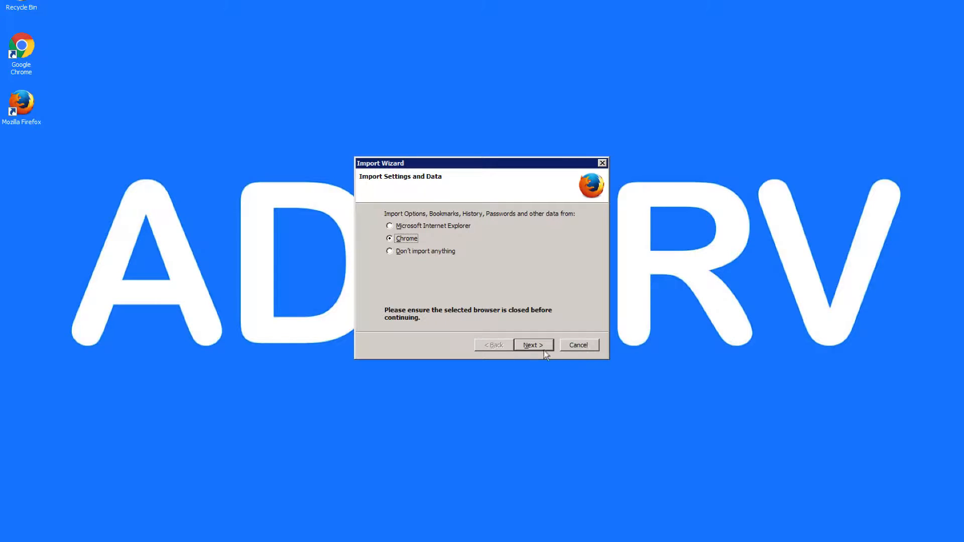
left_click(417, 252)
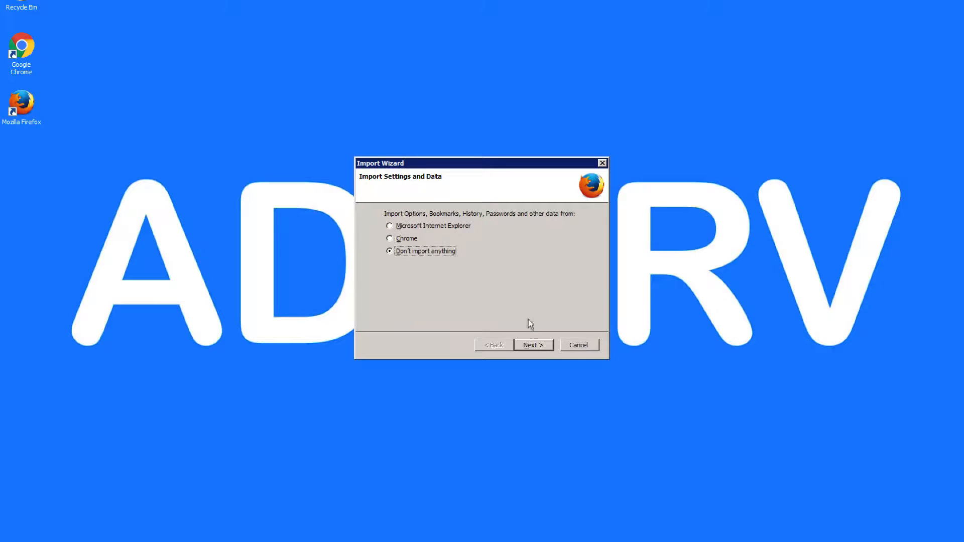
left_click(532, 346)
Launch Cisco Unified CCX Editor and close the Firefox first-run window.
left_click(25, 540)
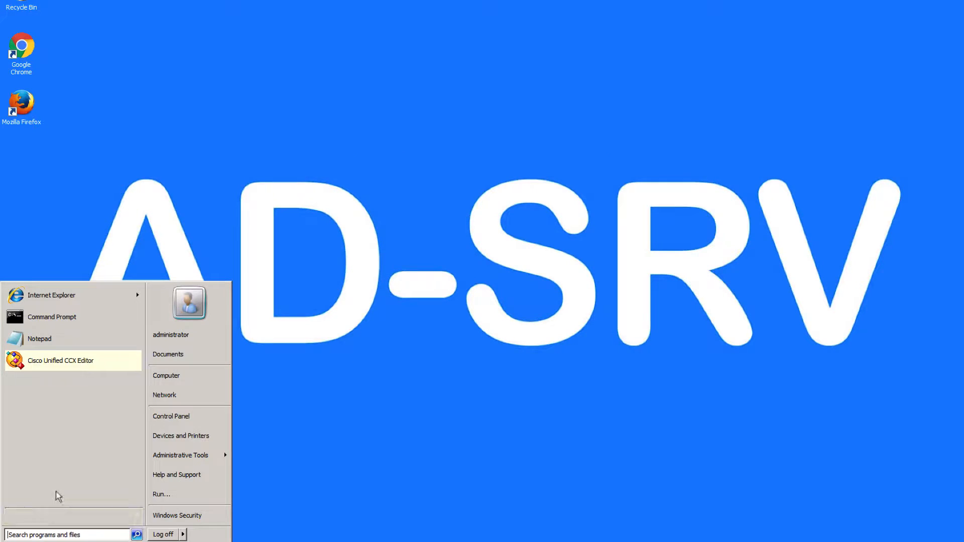
left_click(66, 360)
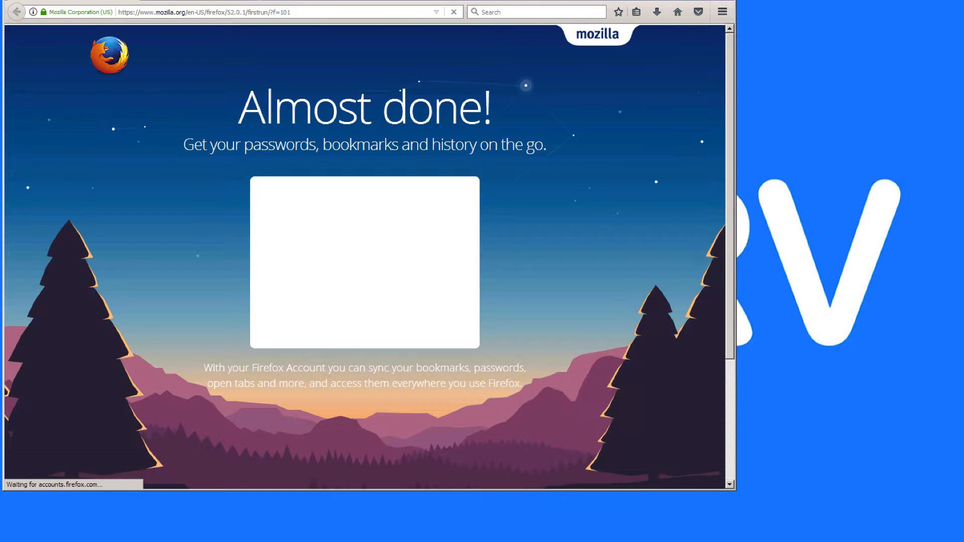
left_click(127, 0)
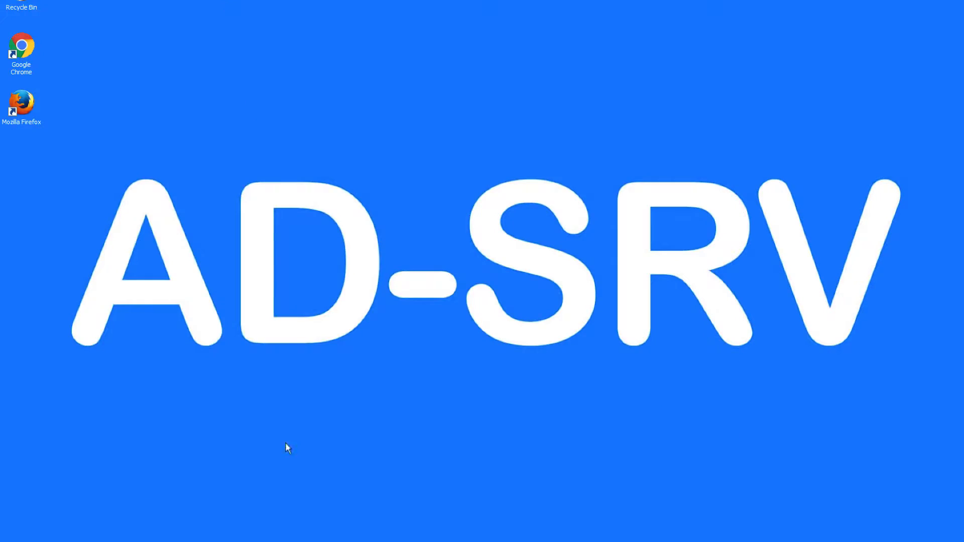
key("super")
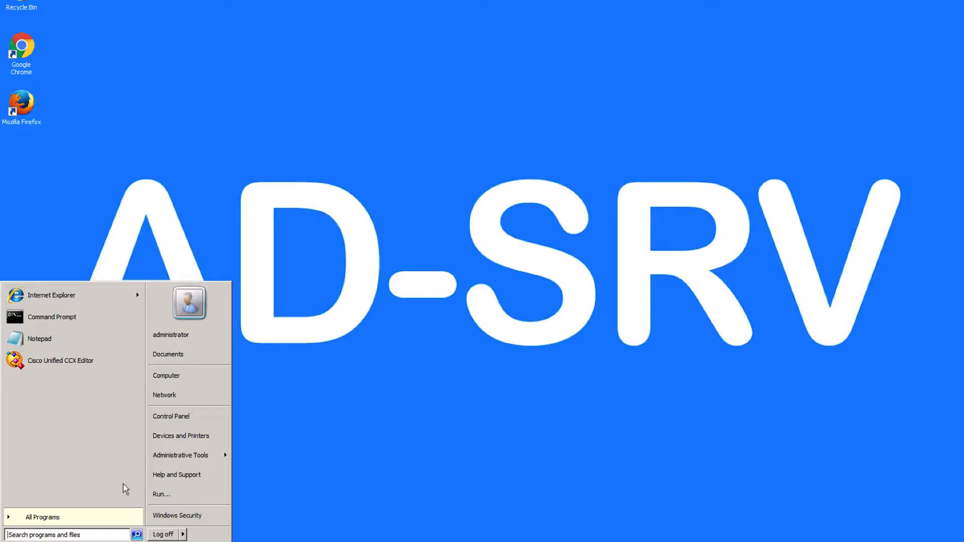
left_click(72, 359)
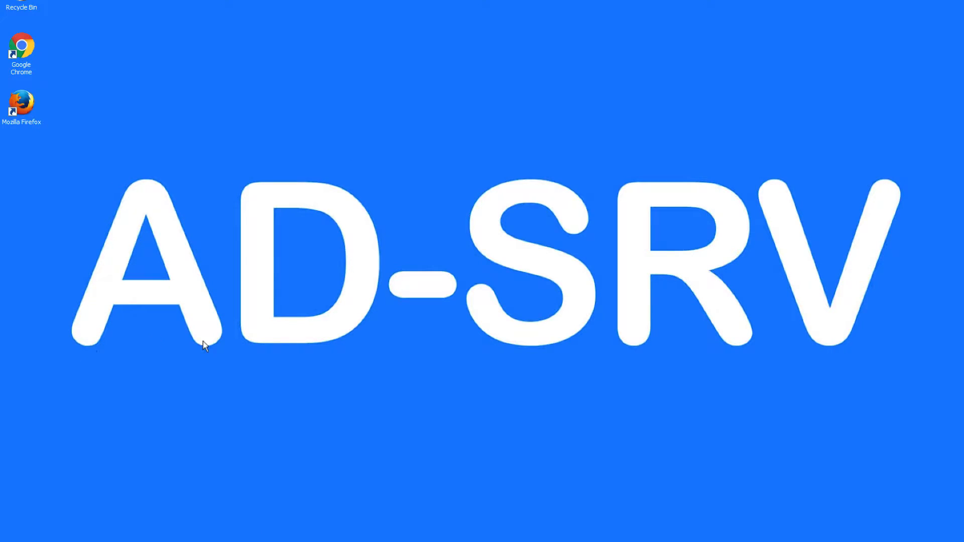
Bring the Internet Explorer window forward and close the Unified CCX Administration page.
mouse_move(279, 506)
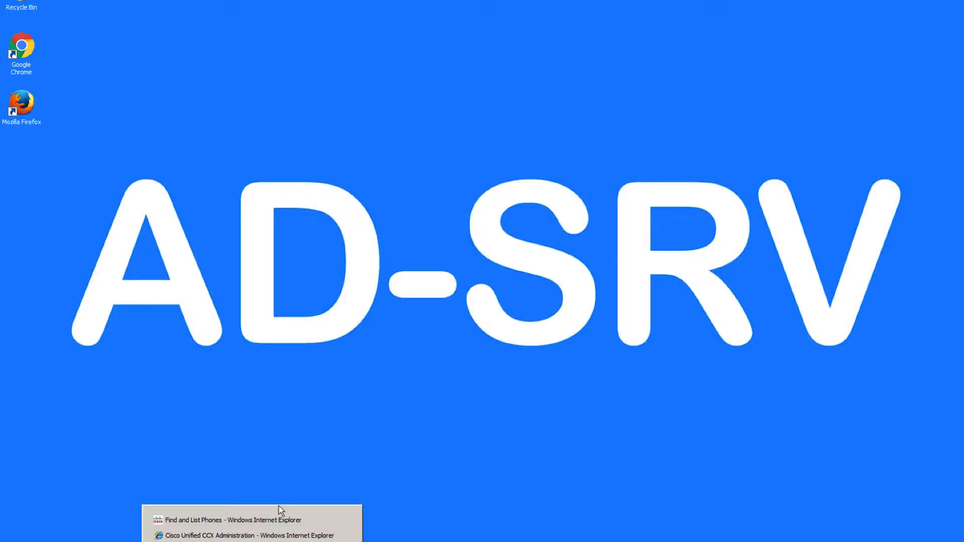
left_click(327, 520)
left_click(183, 26)
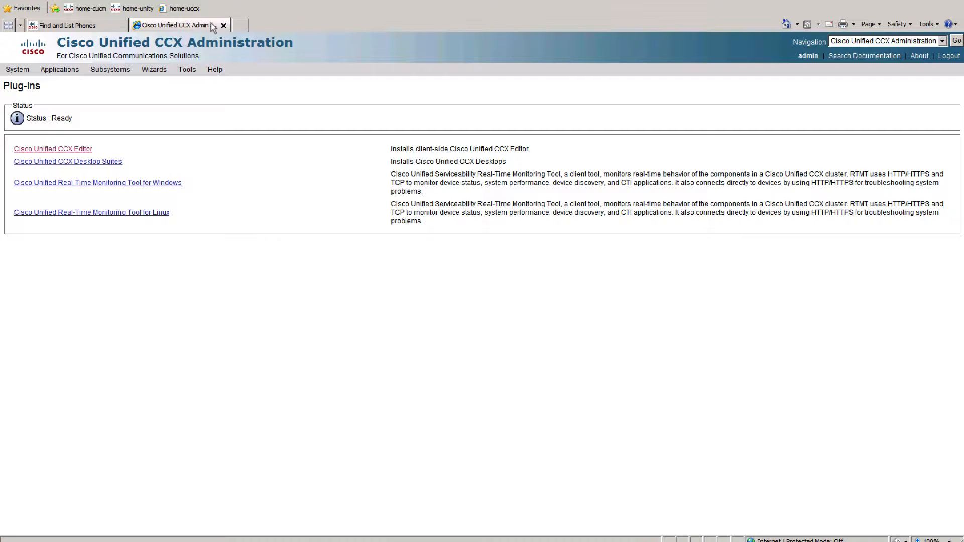
left_click(226, 25)
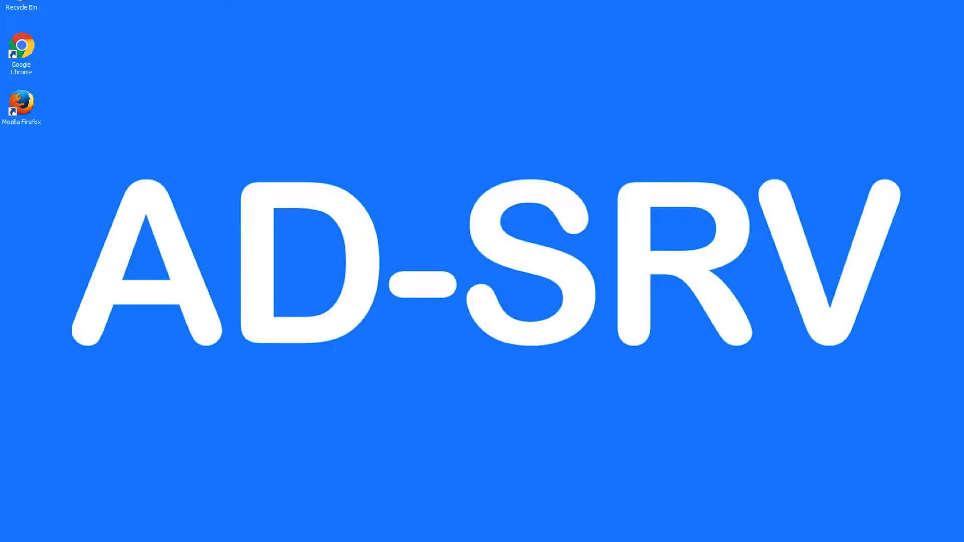
Bring the Notepad notes forward and save them to the desktop as uccx.
key("alt+Tab")
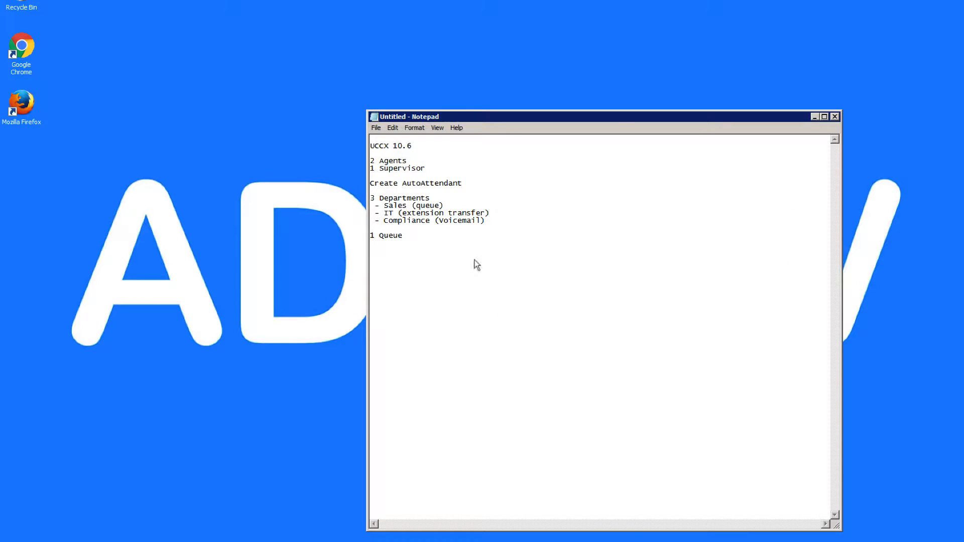
key("ctrl+s")
left_click(406, 208)
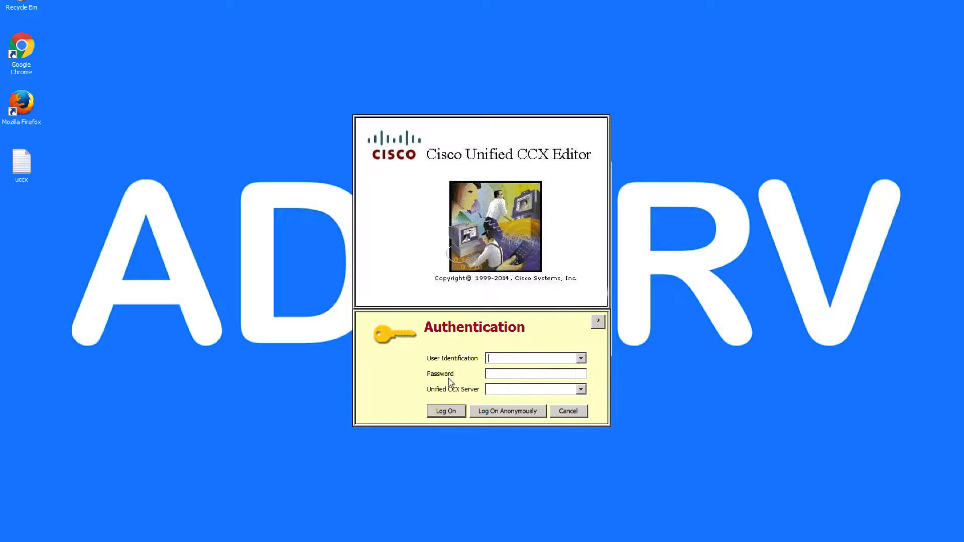
Fill in the editor's authentication form with user uccxadmin, the account password and the partial server address 10.1.120.
type("admi")
type("********")
type("10.1.")
type("120.")
double_click(506, 360)
type("uccxadmin")
key("Tab")
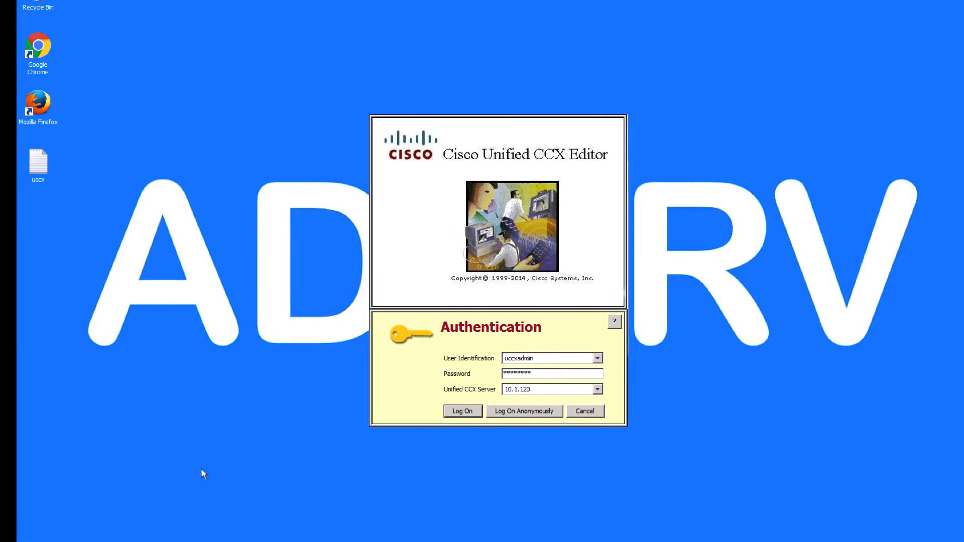
Switch to Internet Explorer, decline making it the default browser, and open the home-uccx site despite its certificate warning.
key("super")
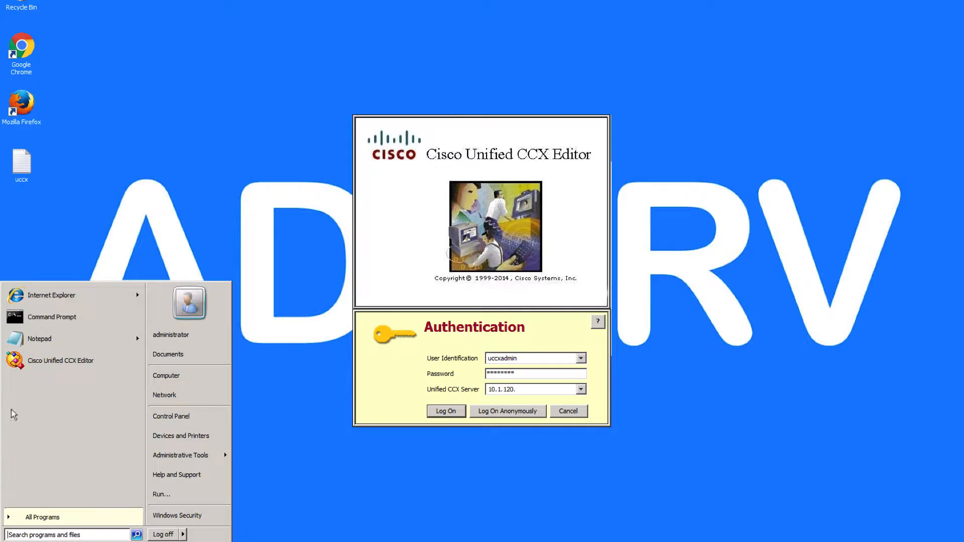
left_click(59, 296)
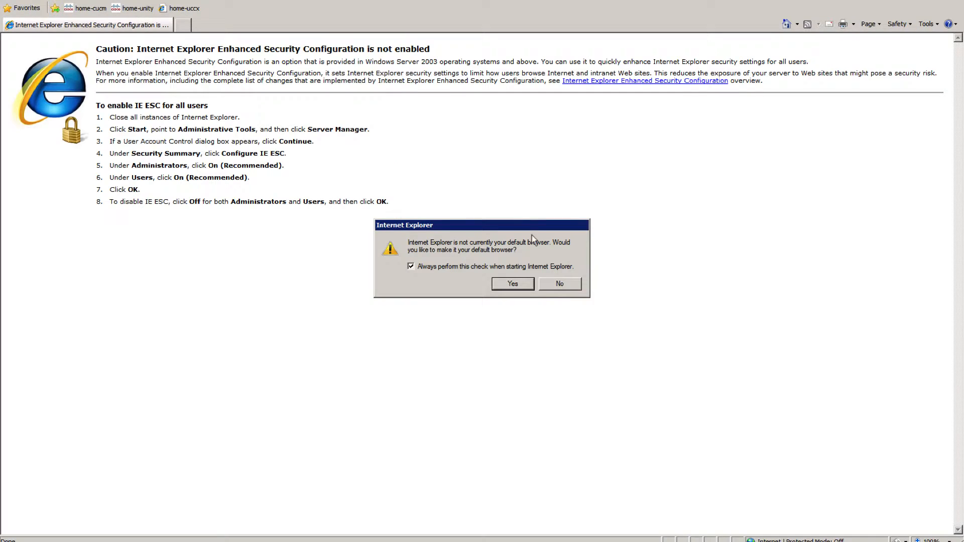
left_click(557, 284)
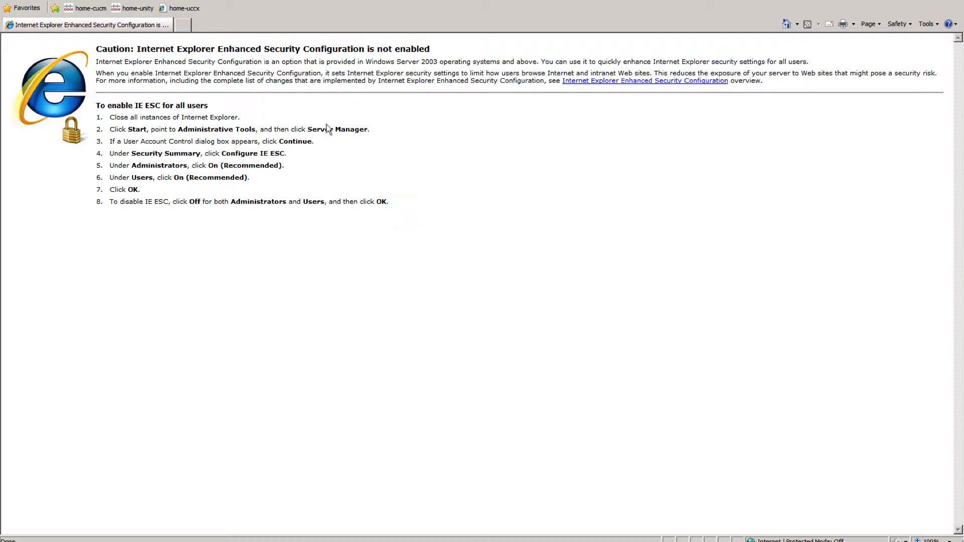
left_click(180, 10)
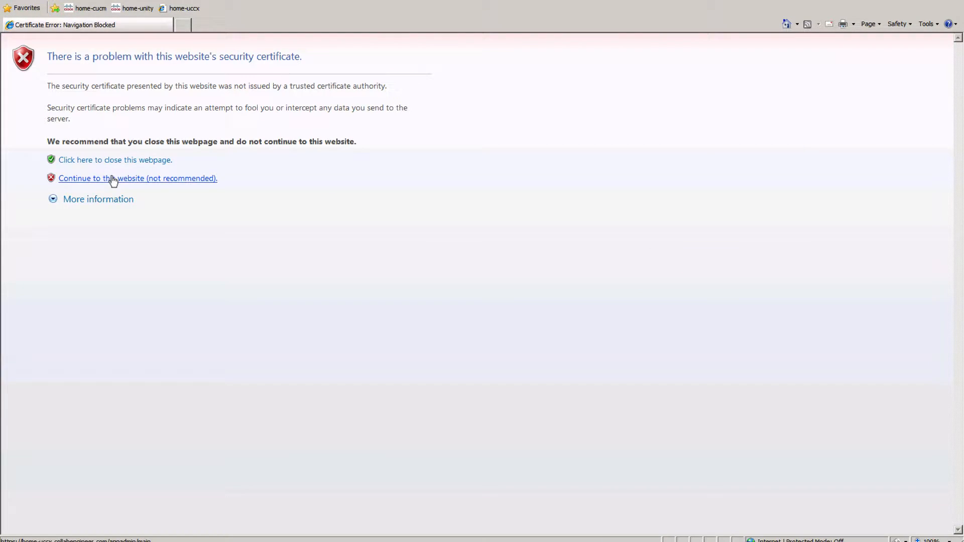
left_click(112, 180)
Log in to Cisco Unified CCX Administration as admin with the account password.
type("a")
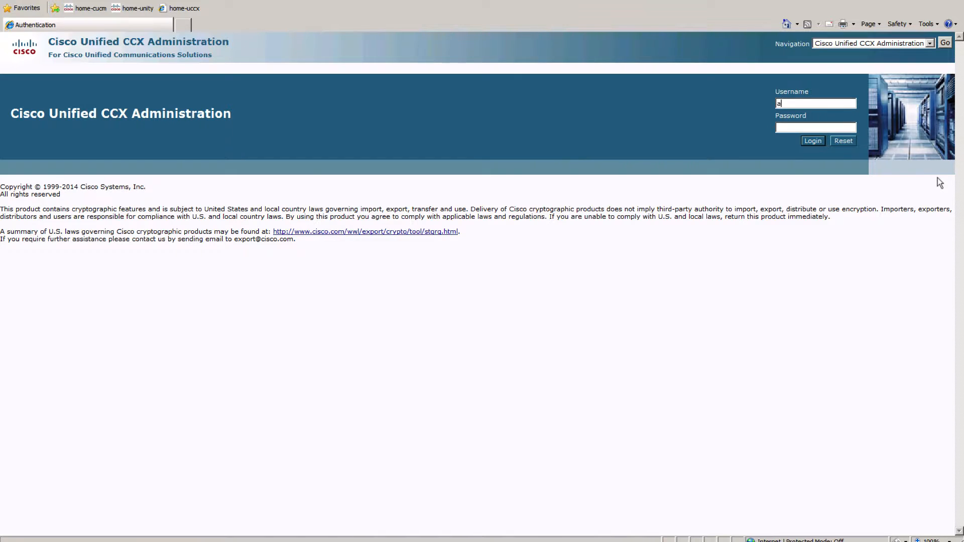
type("dmin*******")
key("Return")
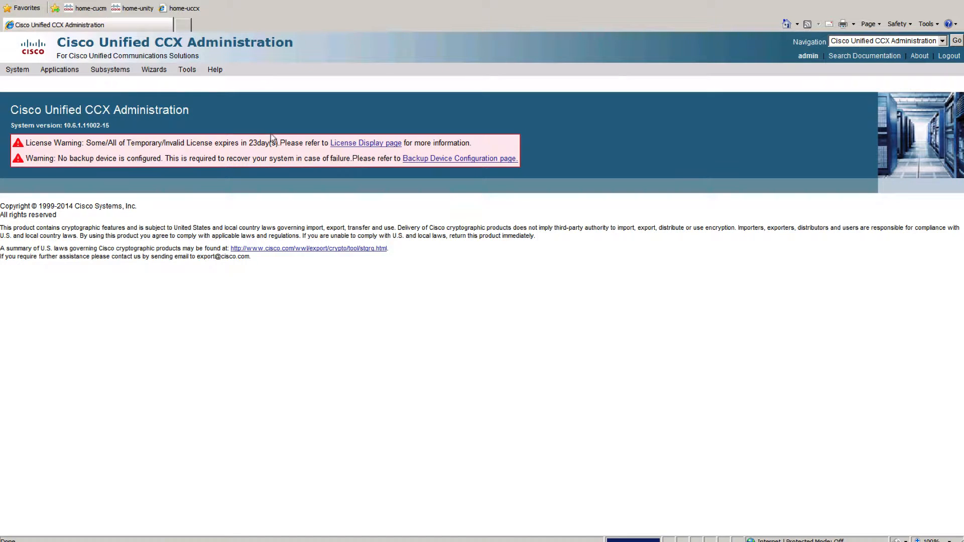
Open the User View in User Management and view the configuration of the uccxadmin user.
left_click(115, 71)
mouse_move(150, 112)
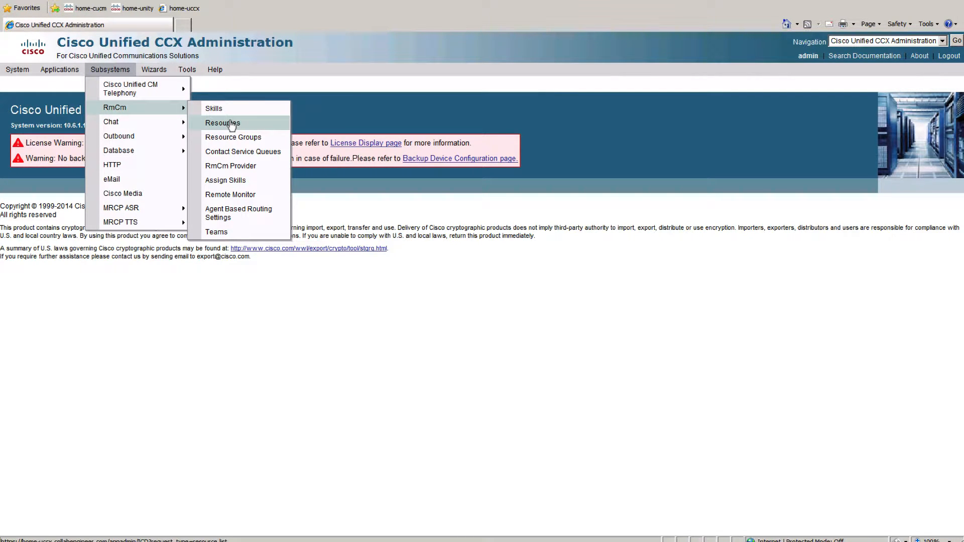
mouse_move(153, 70)
mouse_move(195, 115)
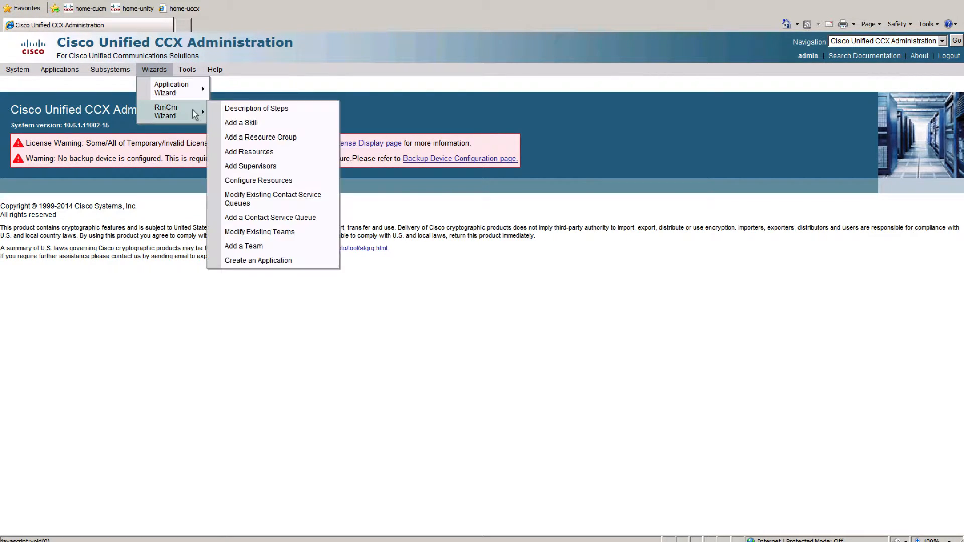
mouse_move(186, 70)
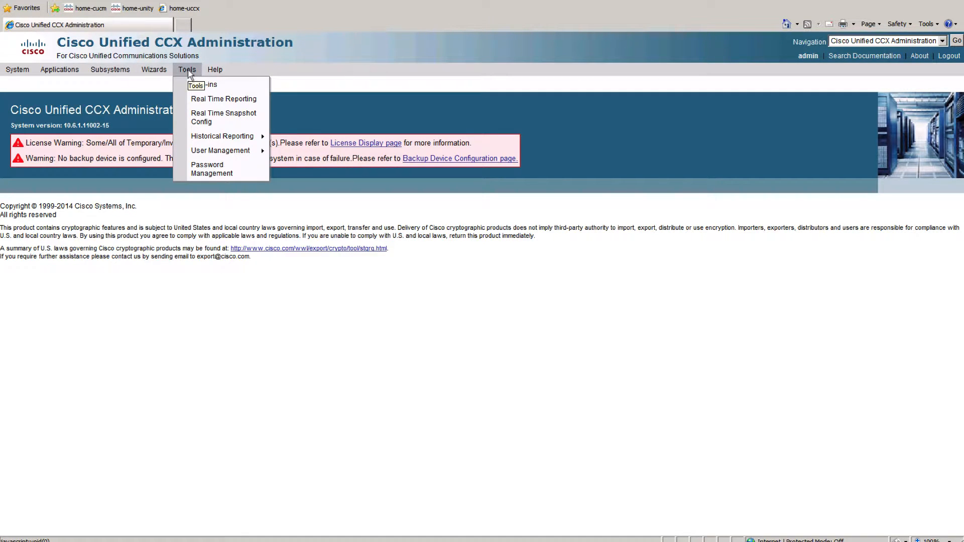
mouse_move(236, 150)
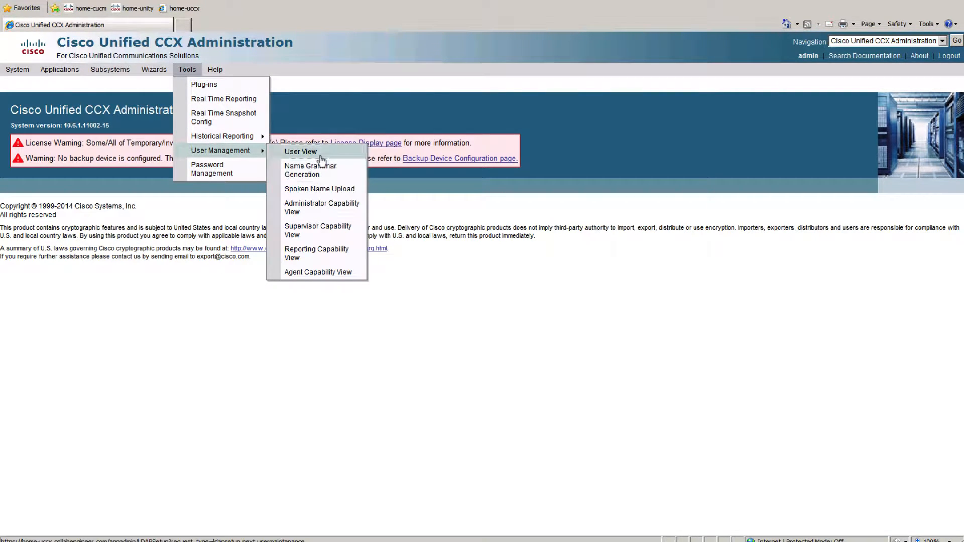
left_click(320, 154)
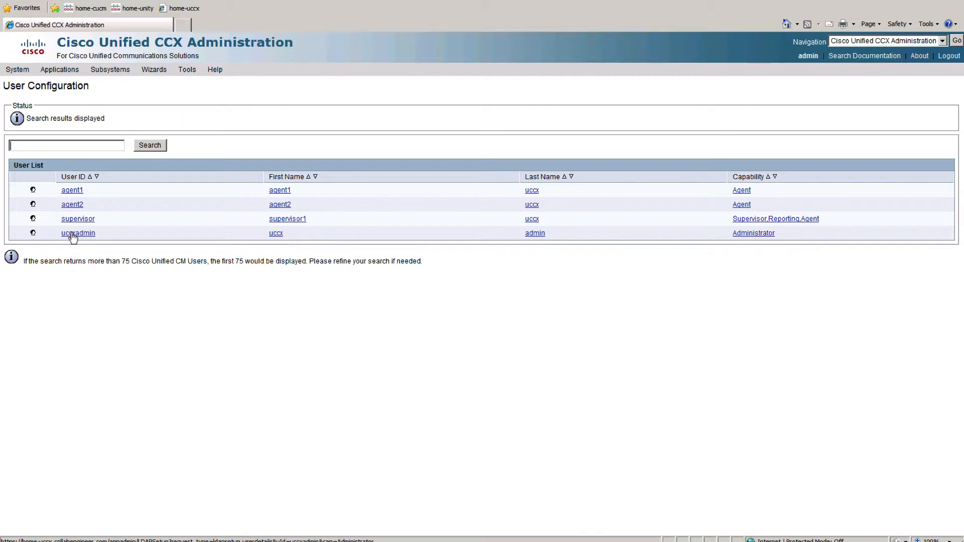
left_click(73, 235)
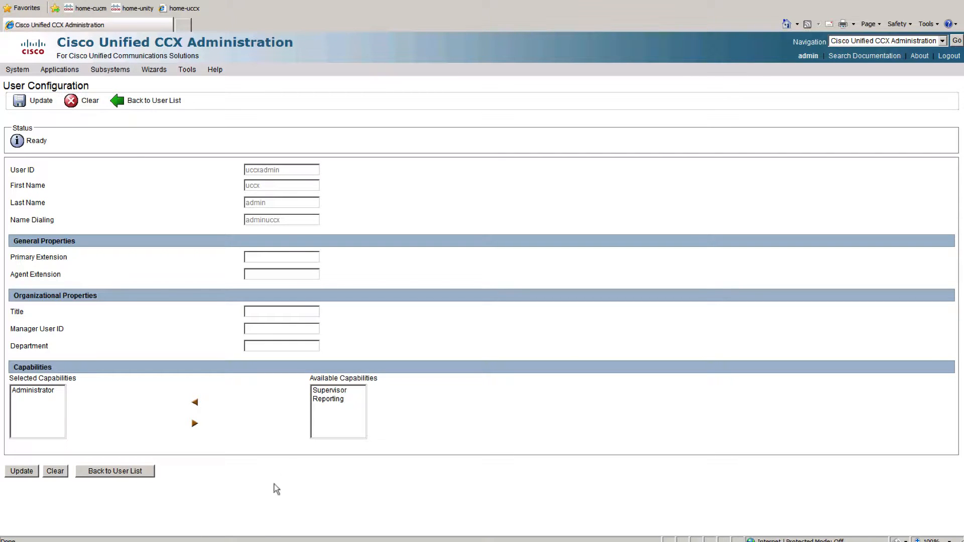
Switch back to the Cisco Unified CCX Editor authentication form, set the Unified CCX Server to home-uccx and log on.
mouse_move(252, 541)
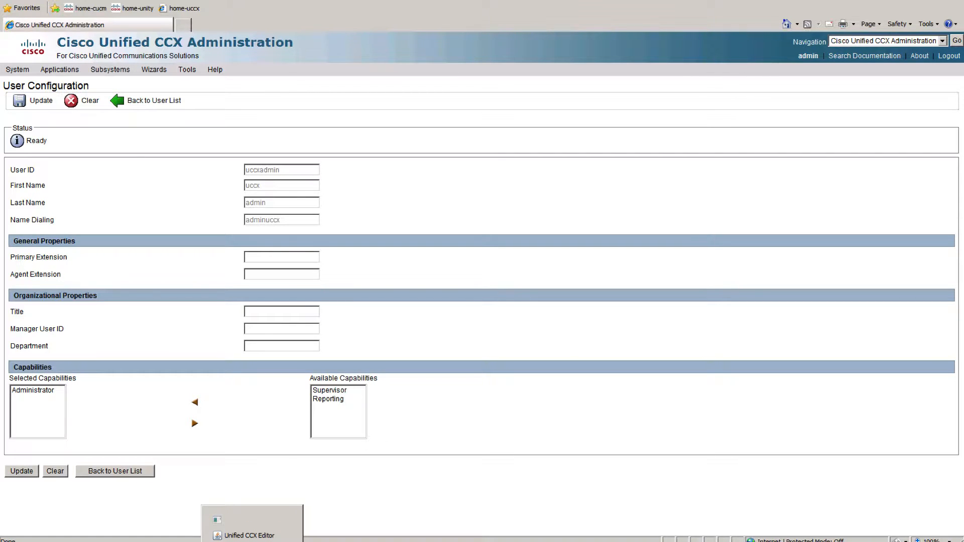
left_click(240, 517)
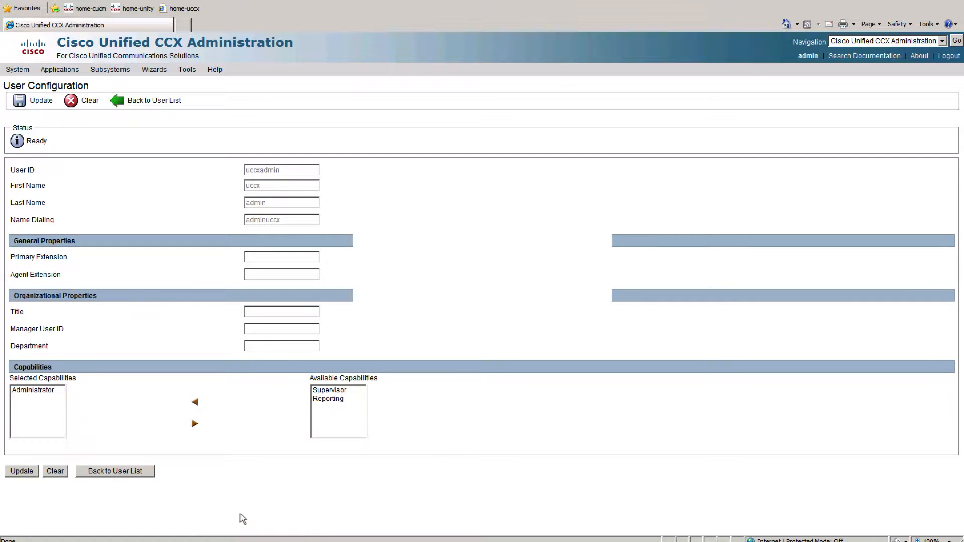
left_click(909, 0)
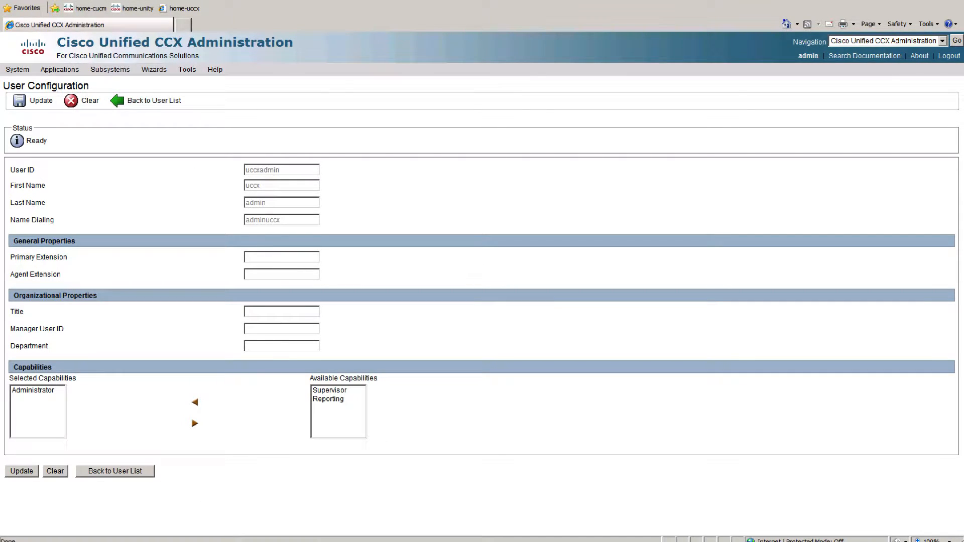
left_click(282, 525)
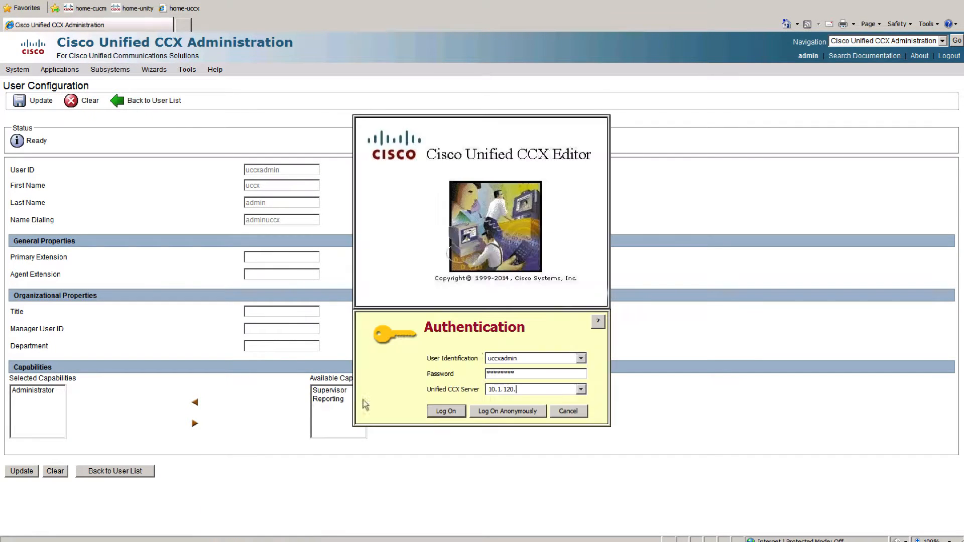
left_click_drag(528, 385, 433, 389)
key("BackSpace")
type("home-uccx")
left_click(439, 415)
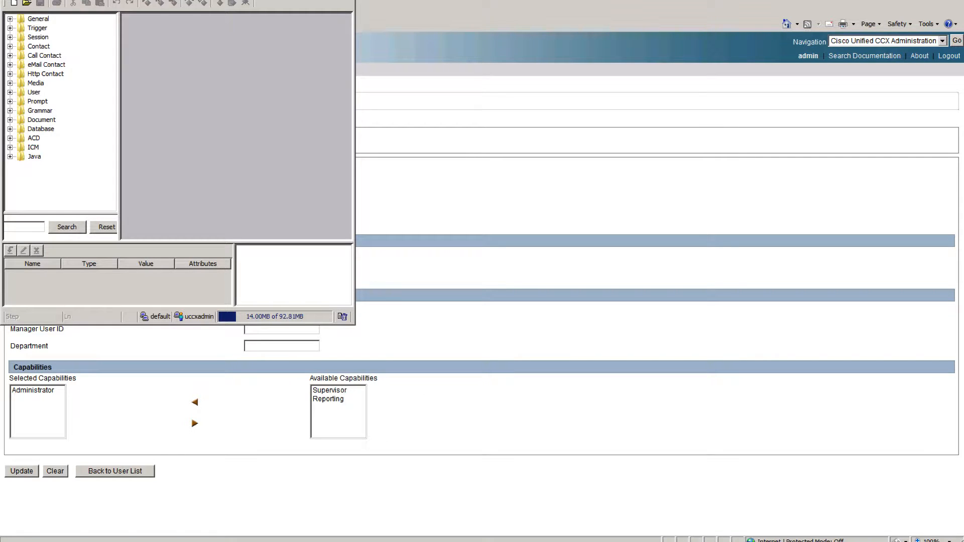
Maximize the editor window and browse the default folder of the Script Repository for a script to open.
double_click(231, 0)
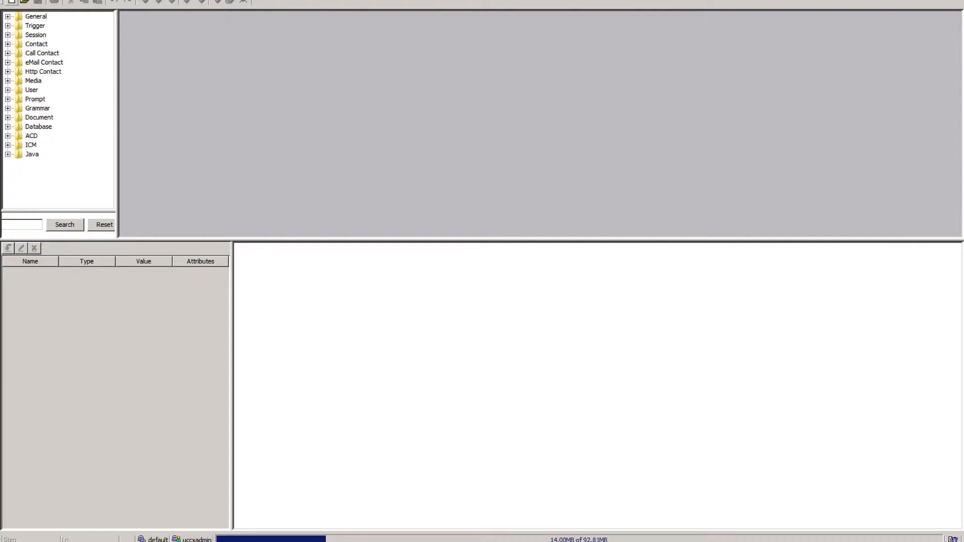
left_click(9, 0)
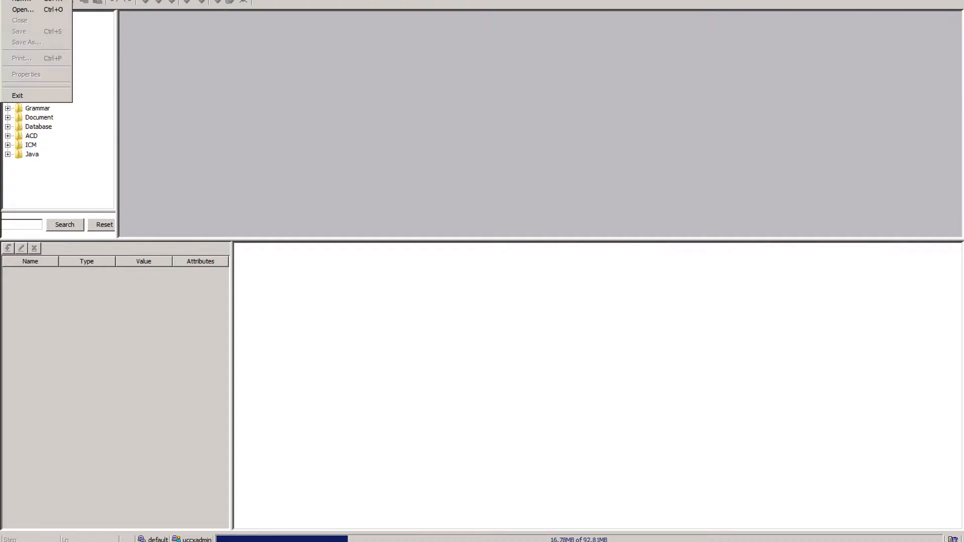
left_click(23, 13)
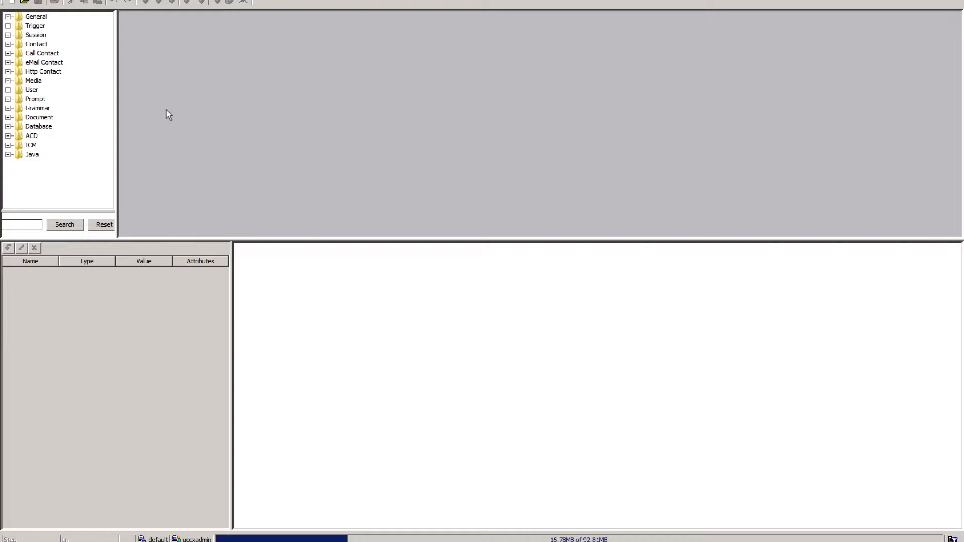
left_click(400, 58)
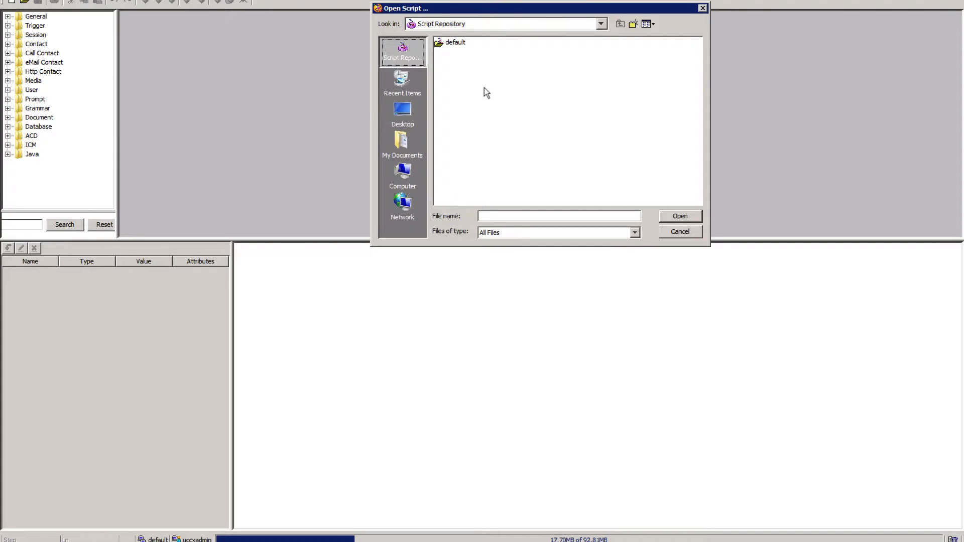
double_click(451, 43)
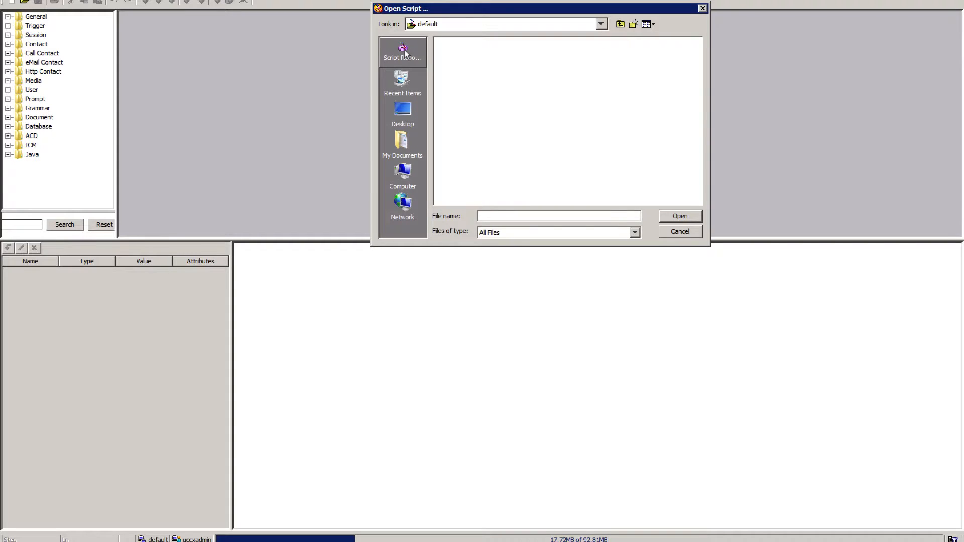
Browse the local C: drive to the Program Files (x86) folder for the script to open.
left_click(406, 189)
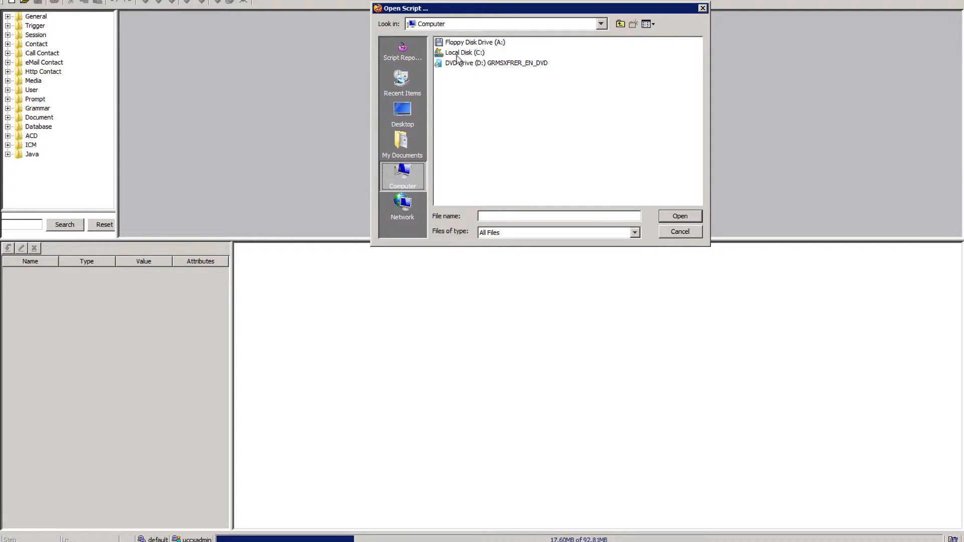
left_click(458, 53)
double_click(457, 53)
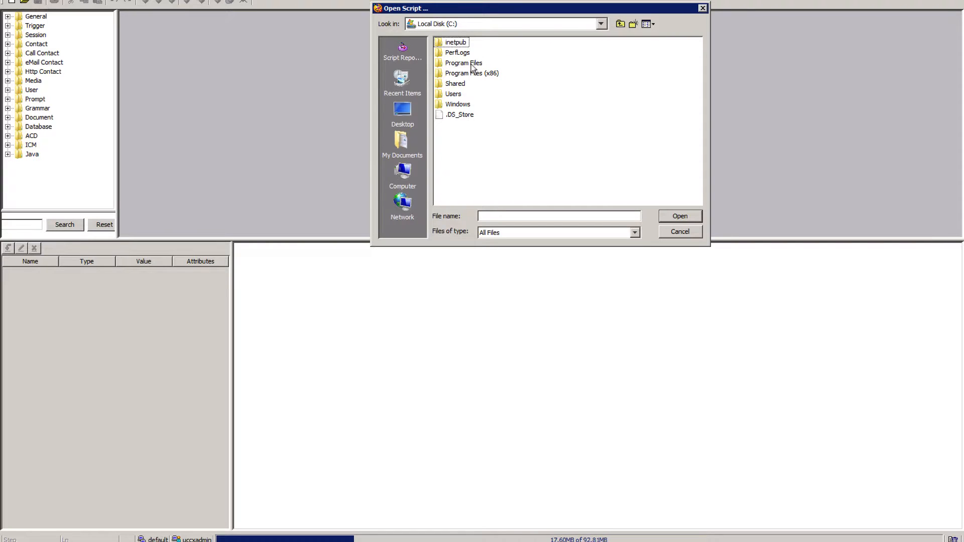
left_click(472, 65)
double_click(472, 67)
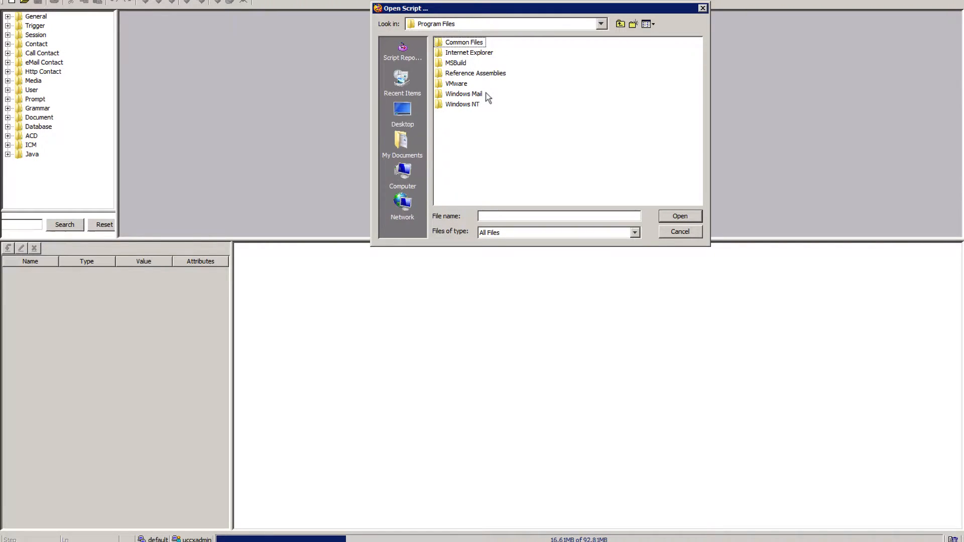
left_click(621, 25)
double_click(486, 74)
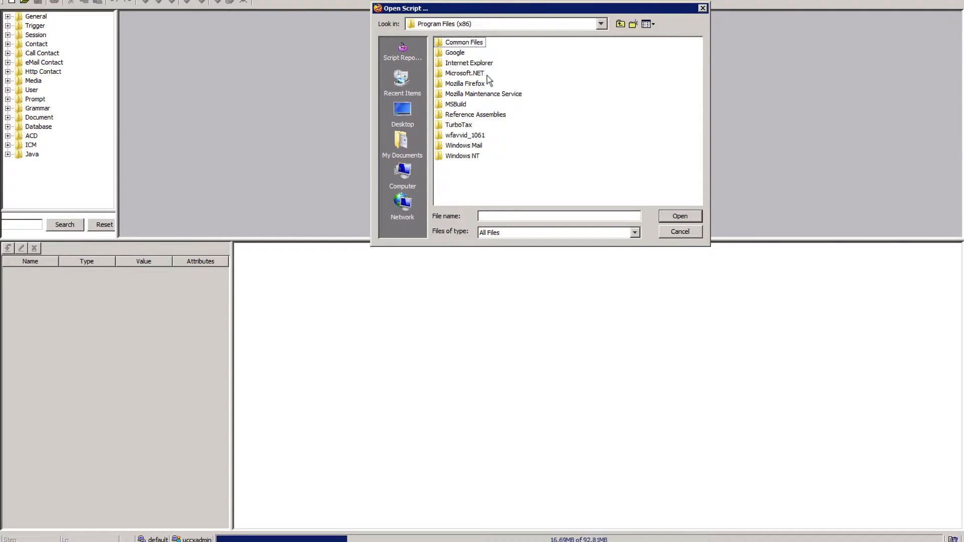
Open the wfavvid_1061 folder inside Program Files (x86).
left_click(481, 136)
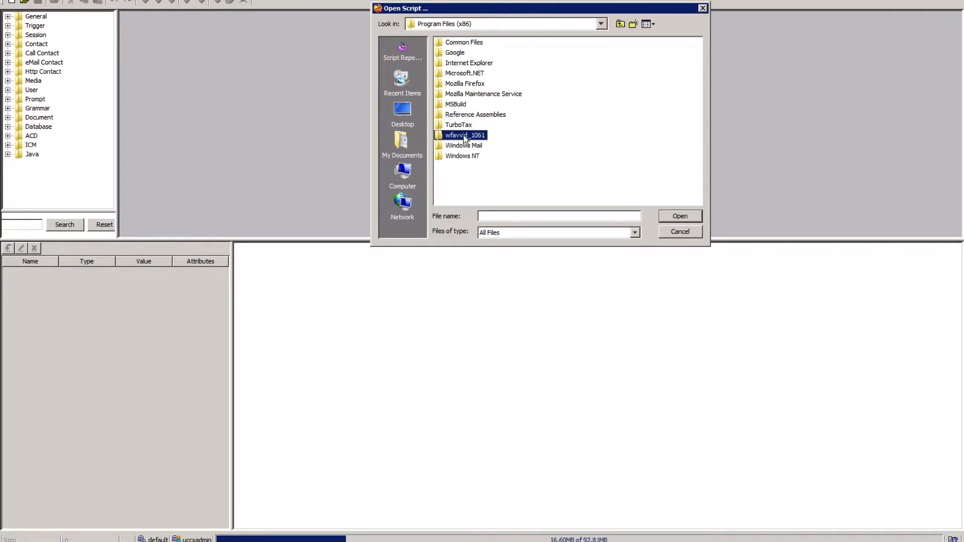
left_click(464, 136)
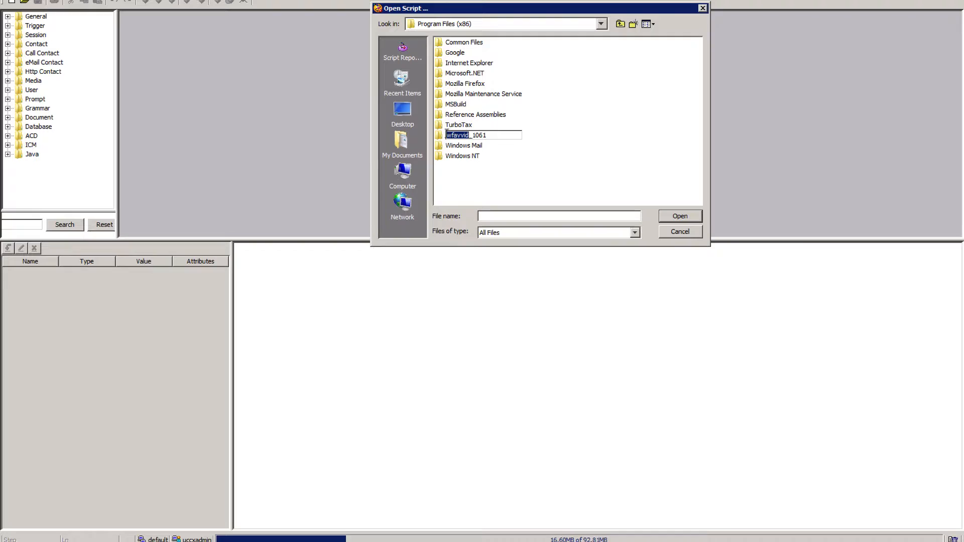
left_click(440, 138)
double_click(440, 138)
left_click(439, 137)
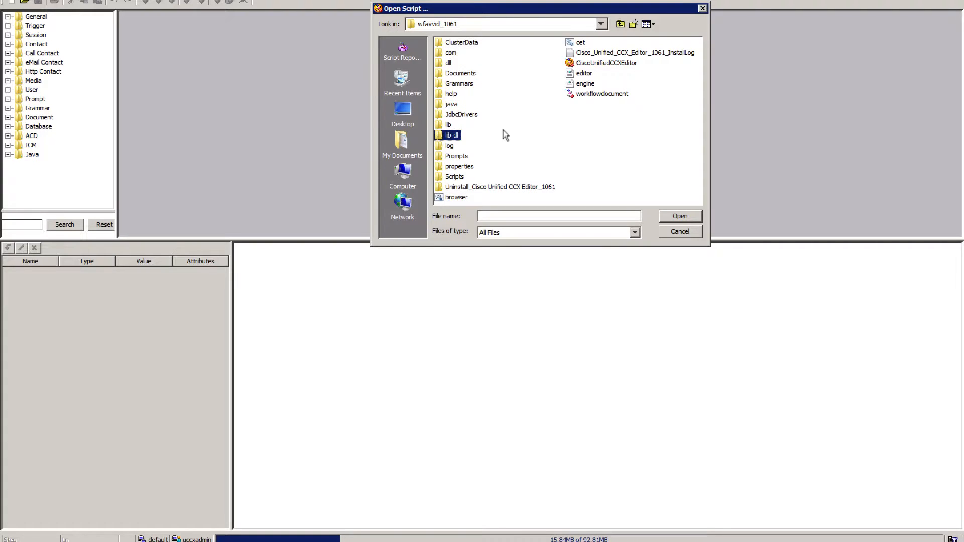
left_click(531, 136)
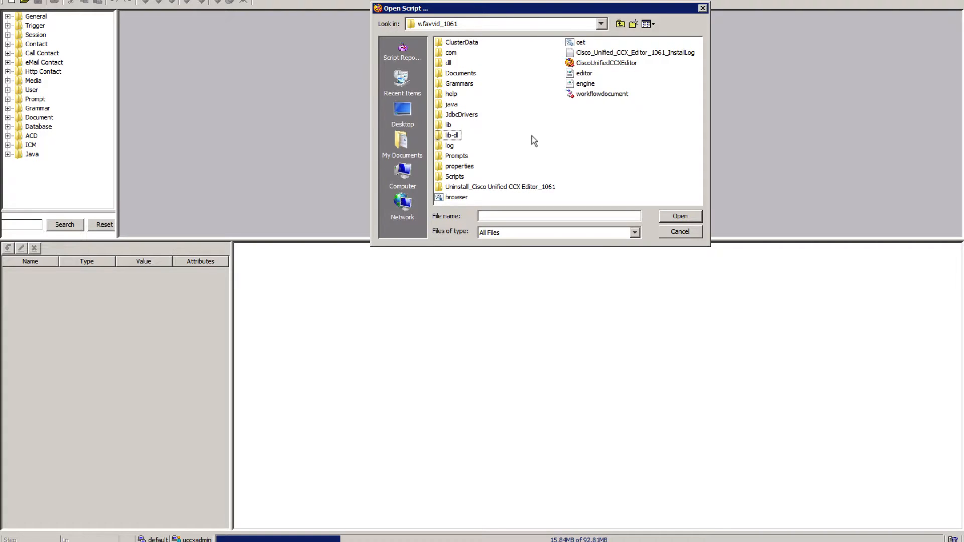
Go into the Scripts folder and down through its system folder to the default folder.
left_click(454, 178)
left_click(451, 178)
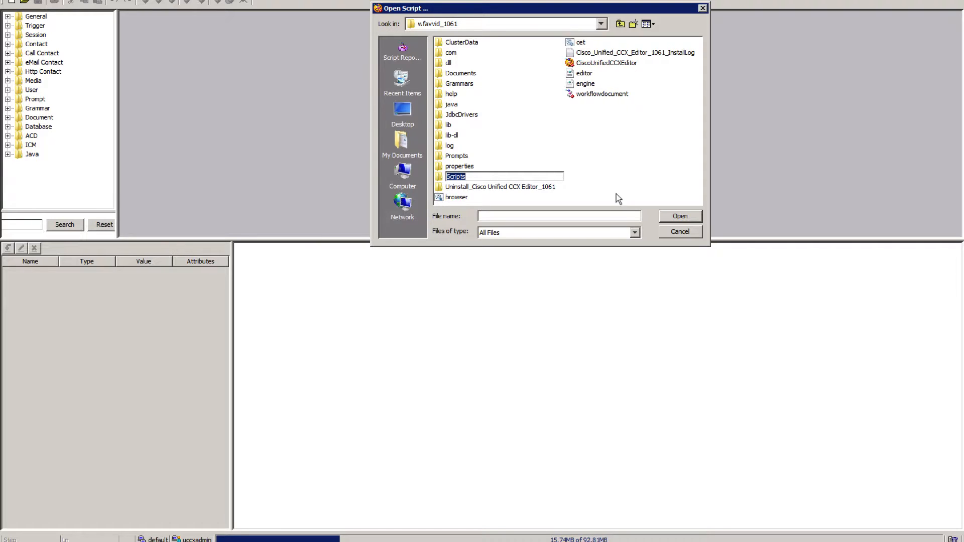
left_click(680, 216)
left_click(681, 216)
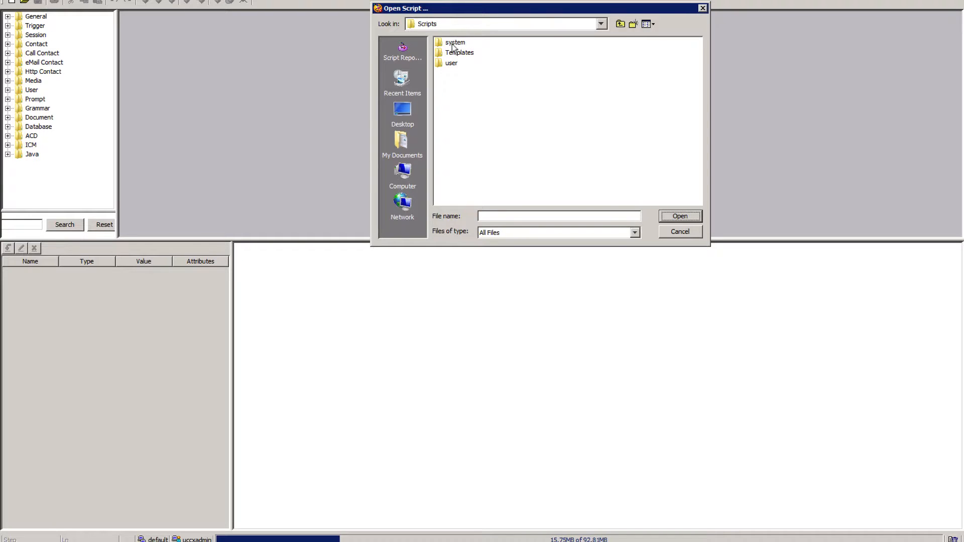
left_click(454, 43)
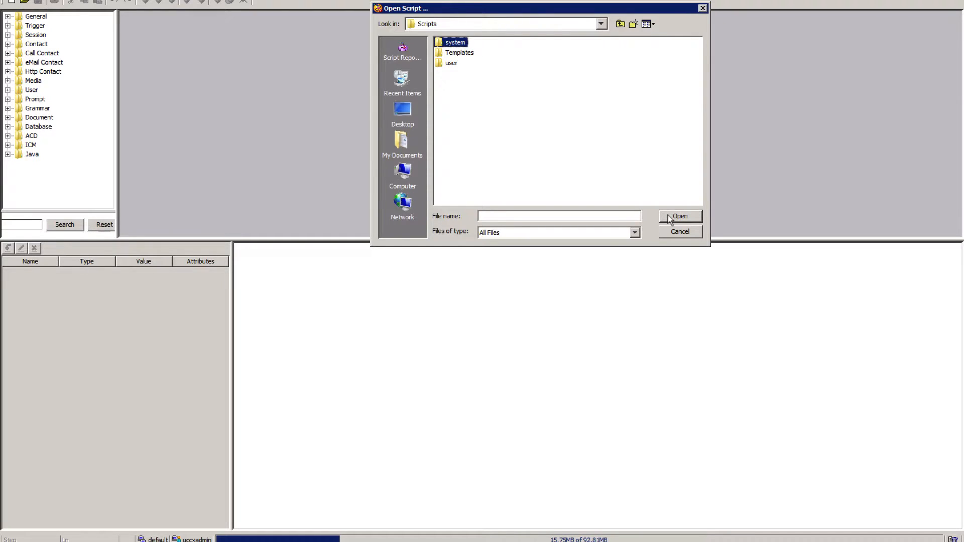
left_click(670, 218)
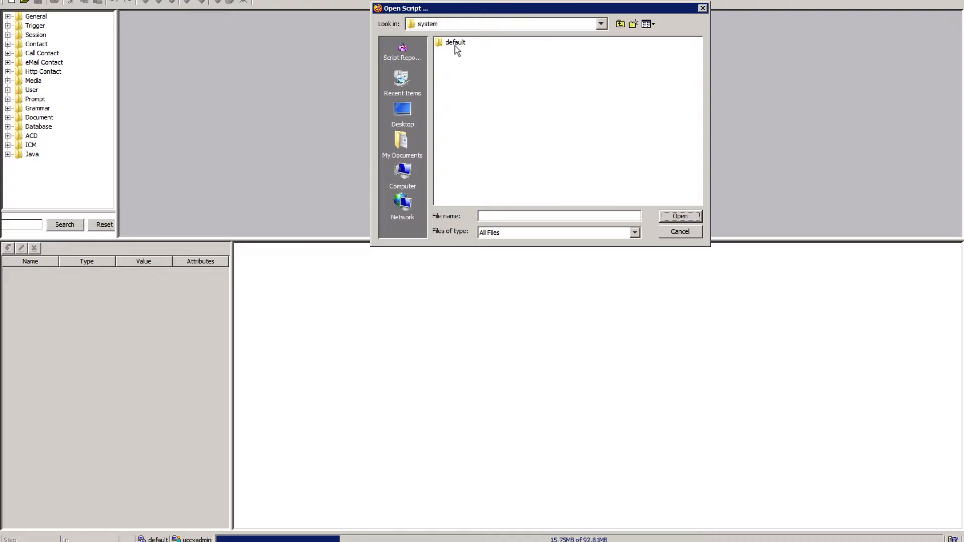
left_click(454, 46)
double_click(450, 43)
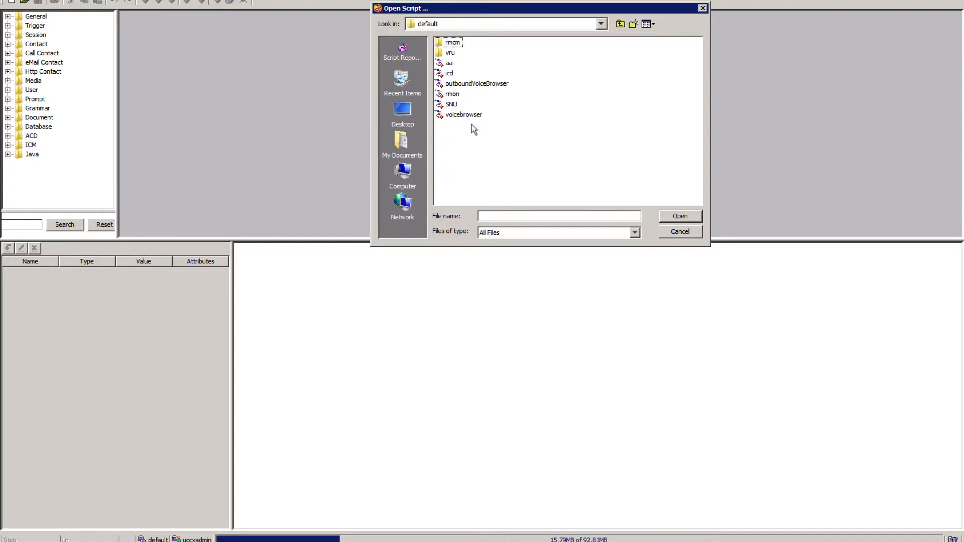
Select the aa script in the default folder and check the MainAA application under Application Management in Cisco Unified CCX Administration.
left_click(447, 65)
key("ctrl+Left")
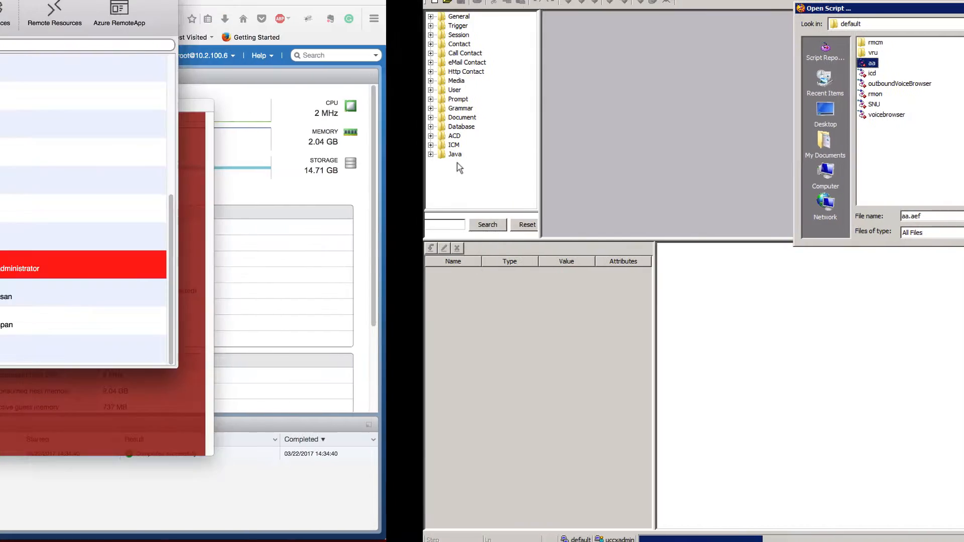
key("ctrl+Right")
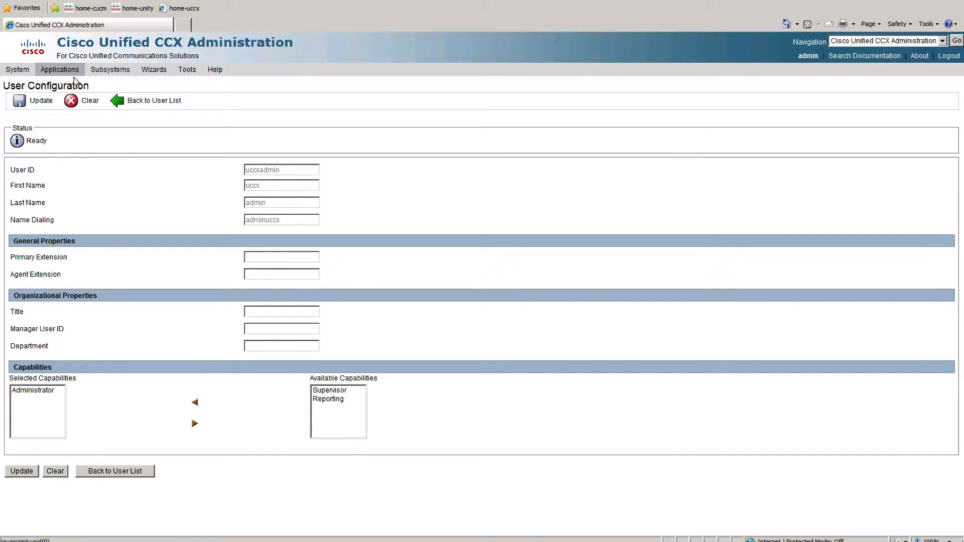
mouse_move(59, 70)
left_click(75, 93)
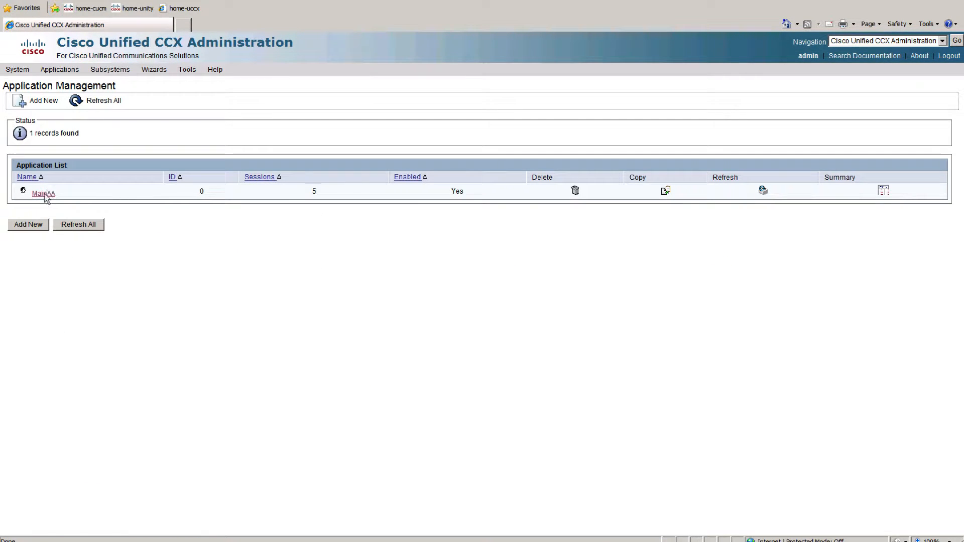
left_click(44, 195)
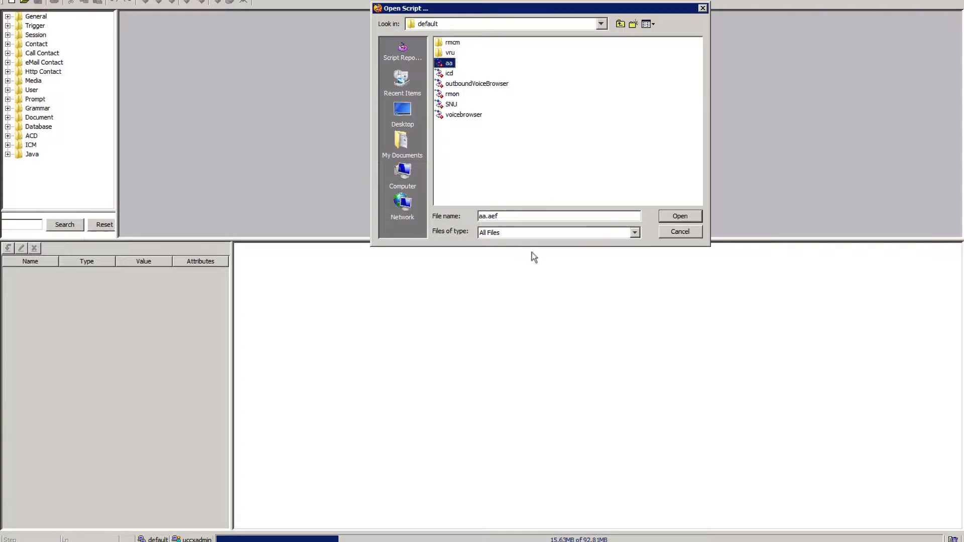
Open the aa.aef script from the default folder and maximize its script window.
left_click(679, 217)
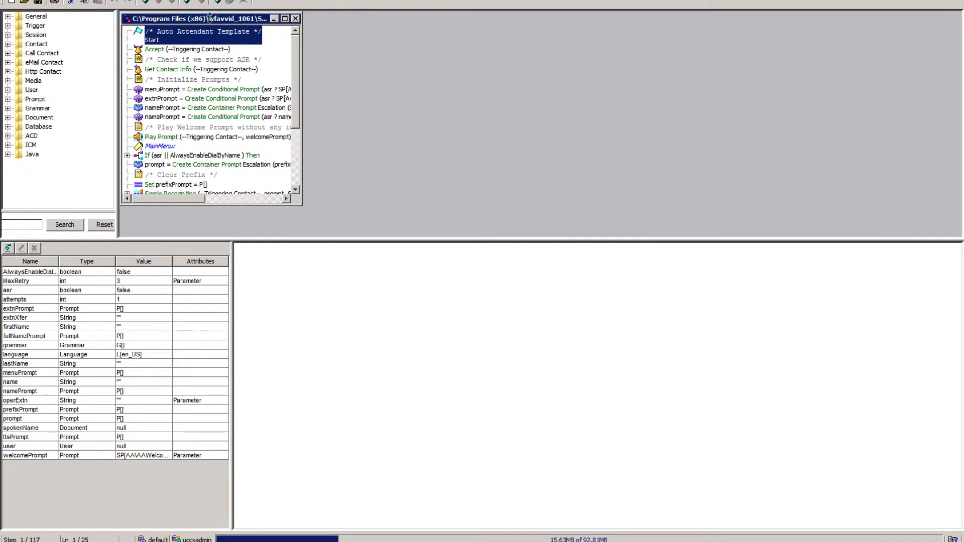
double_click(210, 22)
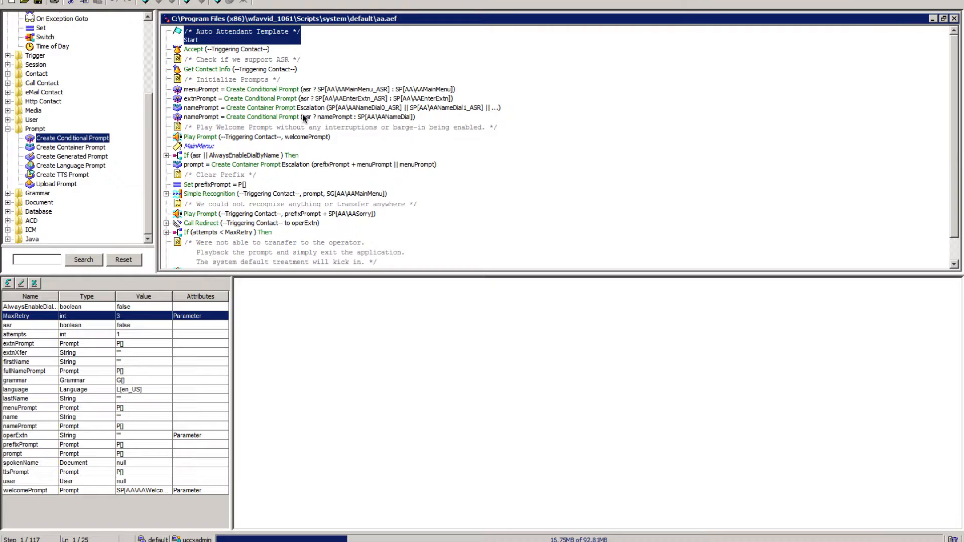
Collapse the Prompt steps in the step palette and review the steps in the General category.
left_click_drag(148, 109, 141, 142)
left_click(8, 129)
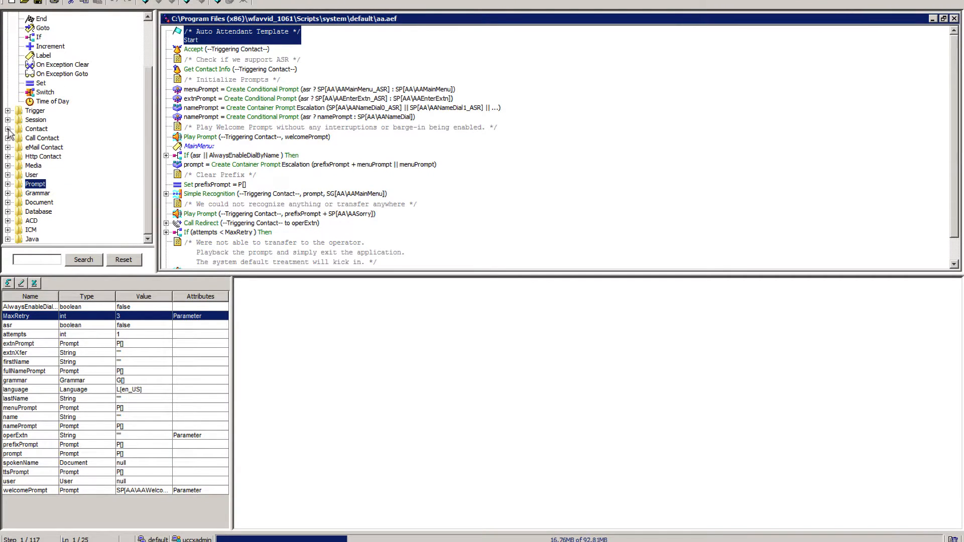
left_click_drag(147, 110, 156, 45)
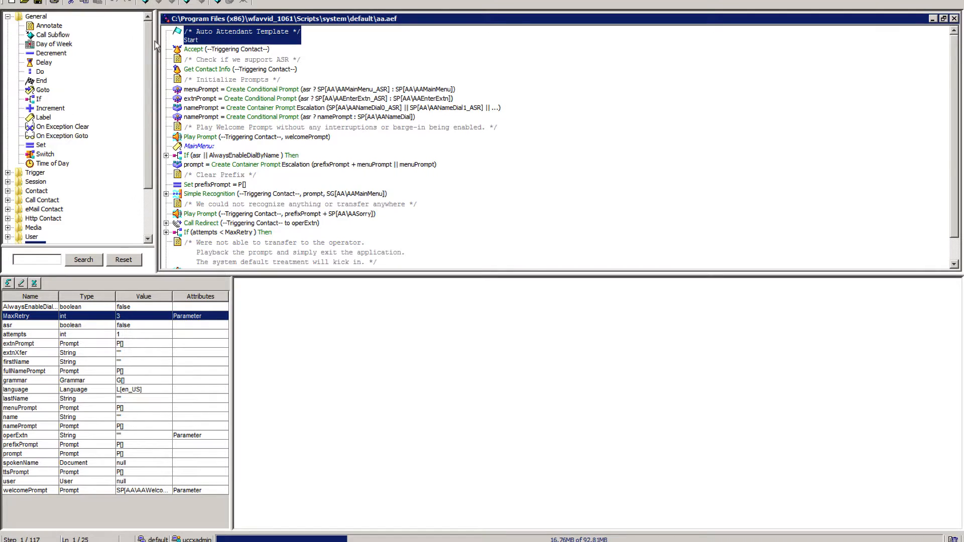
left_click(7, 16)
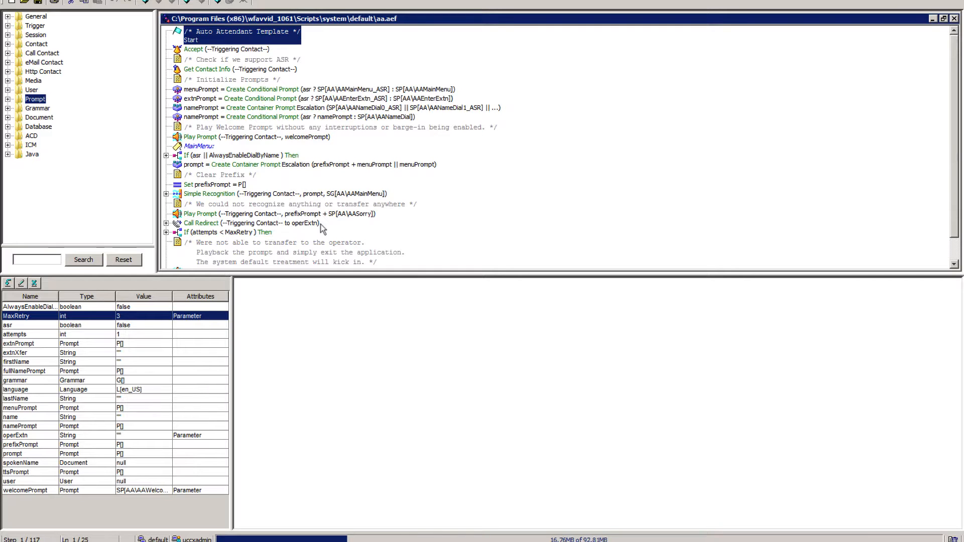
left_click(8, 16)
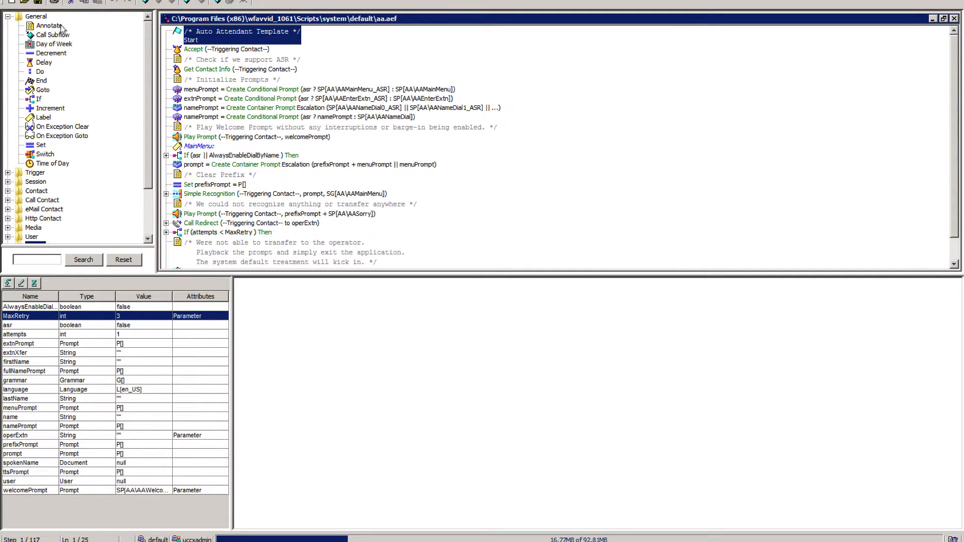
left_click(8, 16)
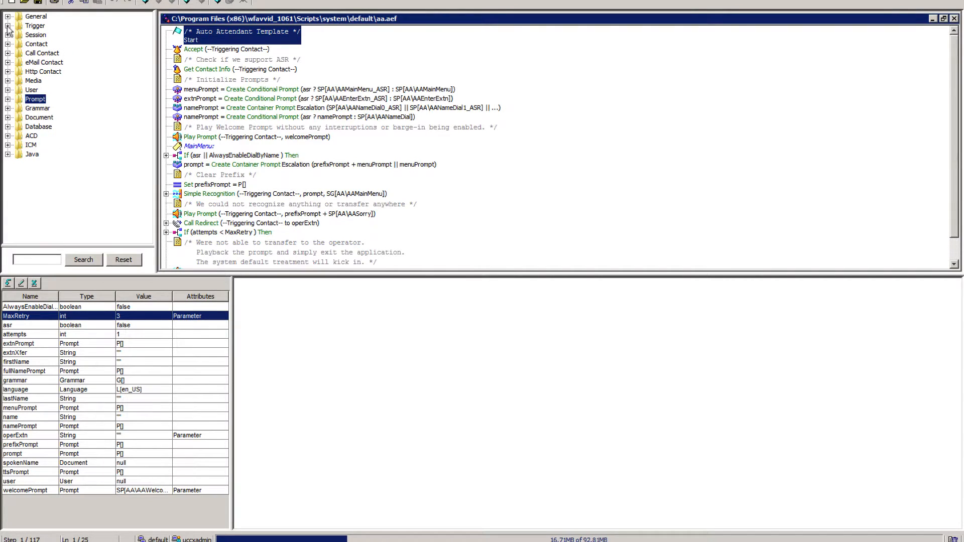
Review the palette steps in the Trigger, Session and Contact categories, collapsing each one again.
left_click(8, 25)
left_click(8, 26)
left_click(8, 35)
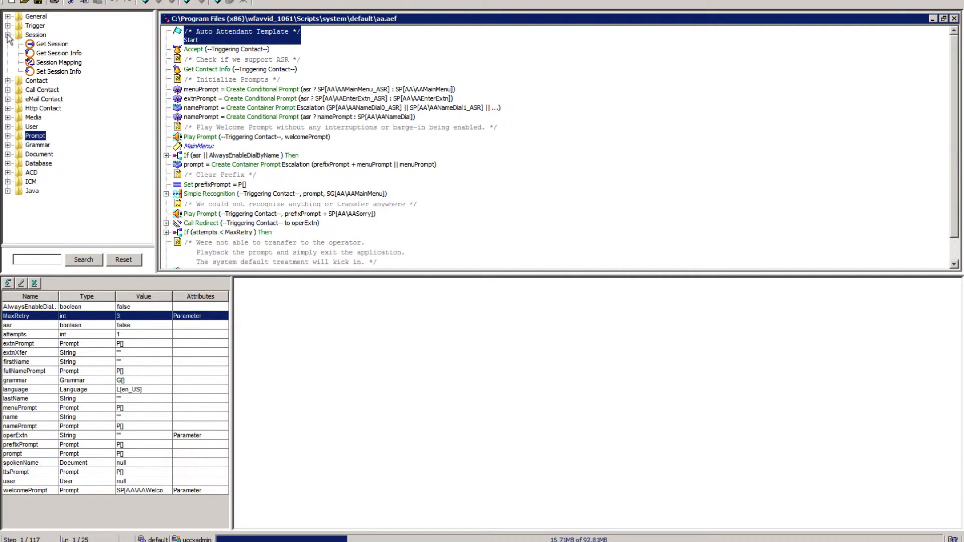
left_click(7, 35)
left_click(7, 44)
left_click(7, 44)
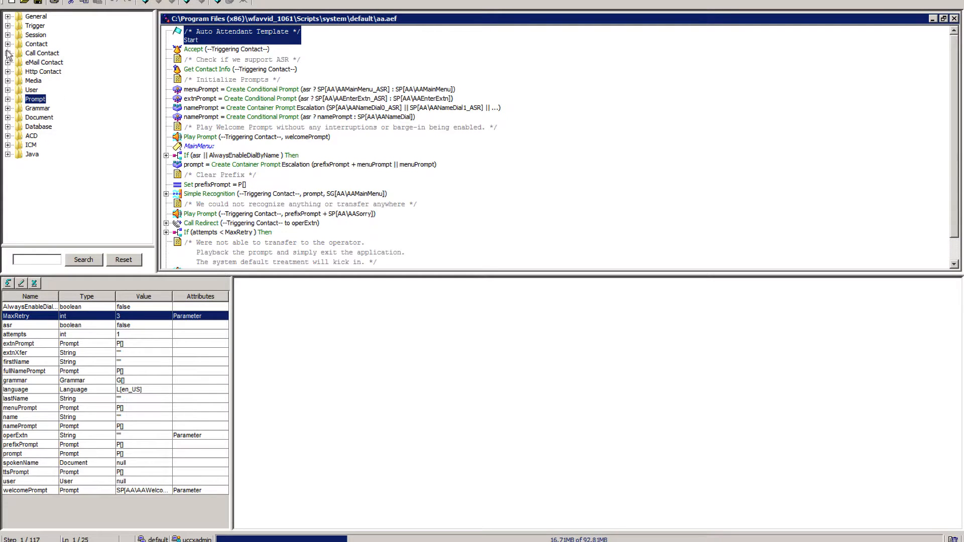
Review the palette steps in the Call Contact, eMail Contact, Http Contact and Grammar categories.
left_click(8, 53)
left_click(8, 53)
left_click(8, 62)
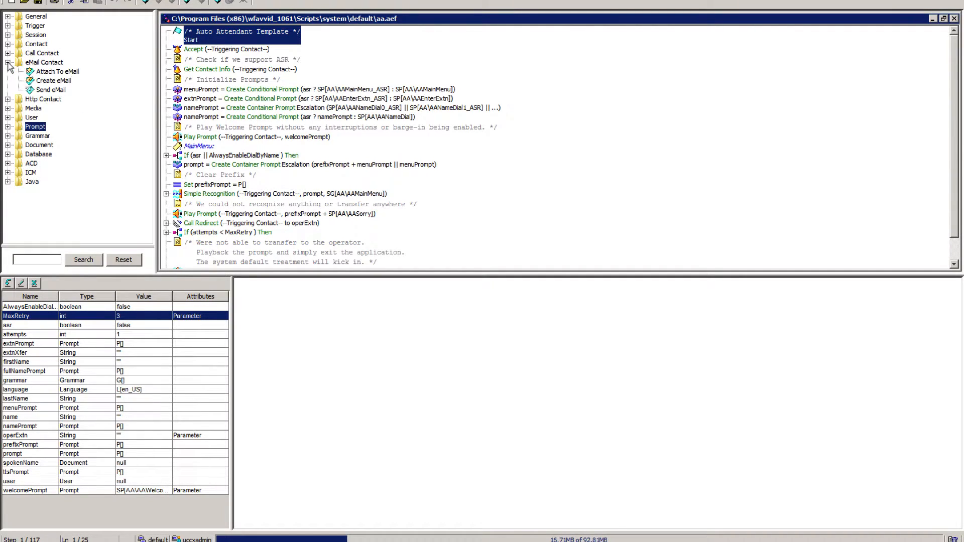
left_click(8, 63)
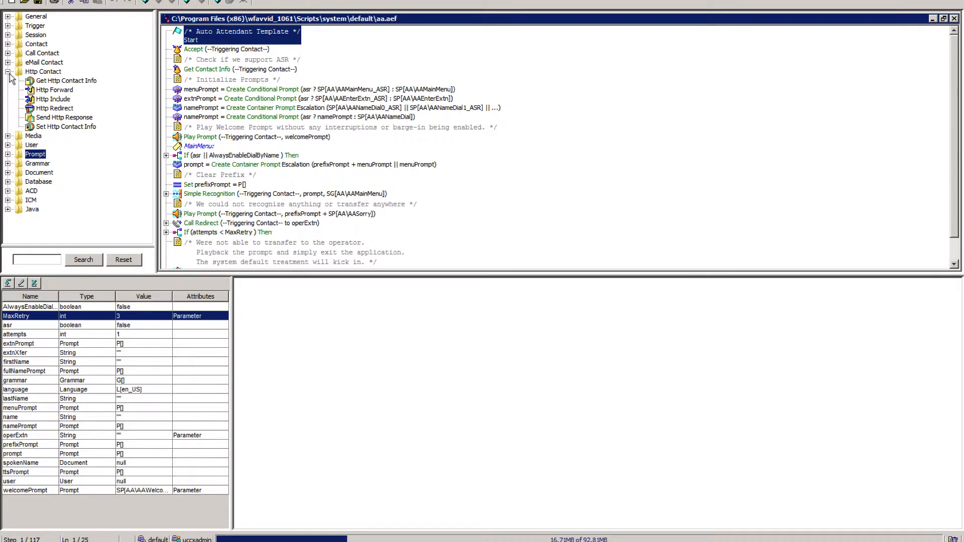
left_click(7, 72)
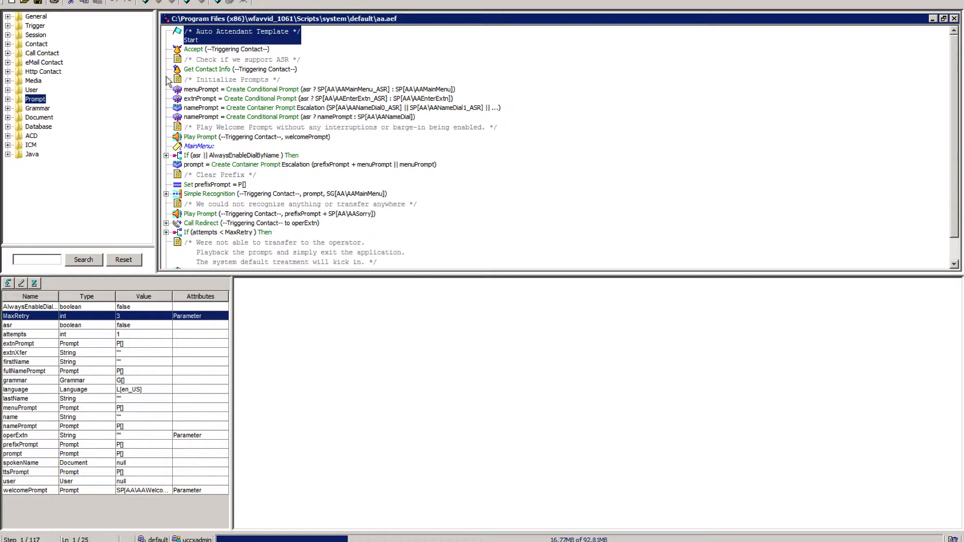
left_click(7, 108)
left_click(7, 108)
Look at the script's Accept step and the palette steps in the Prompt category.
left_click(201, 51)
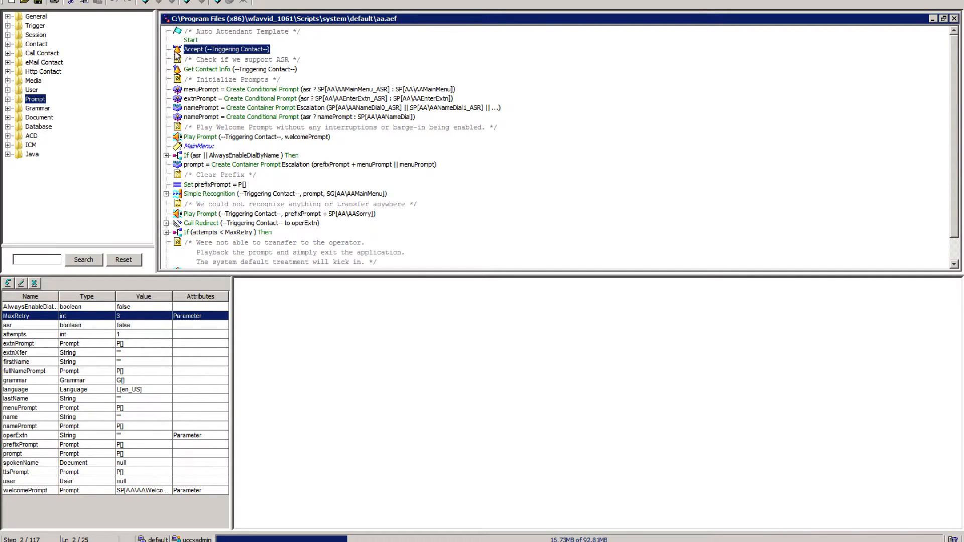
left_click(8, 99)
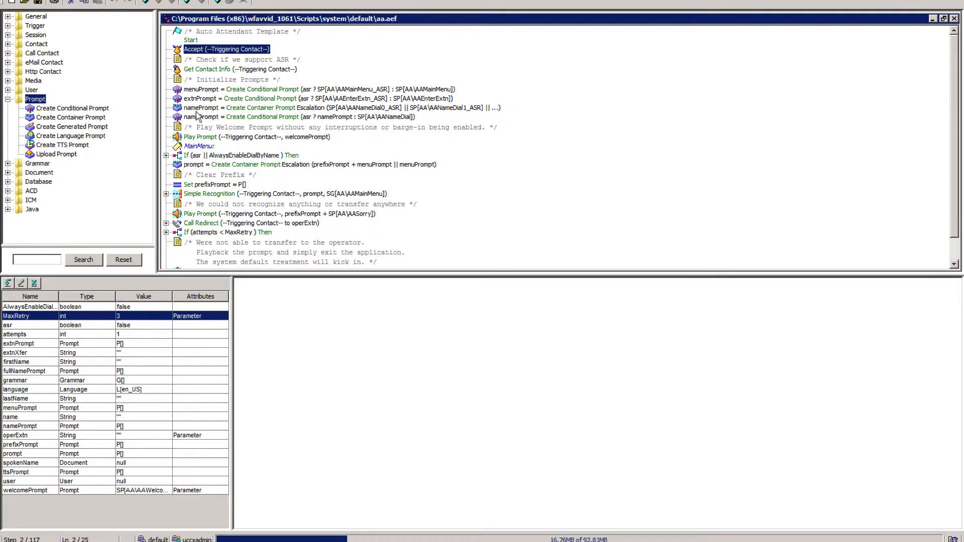
left_click(8, 99)
Review the script steps that create menuPrompt and namePrompt, the MainMenu label and the welcome Play Prompt step.
left_click(207, 91)
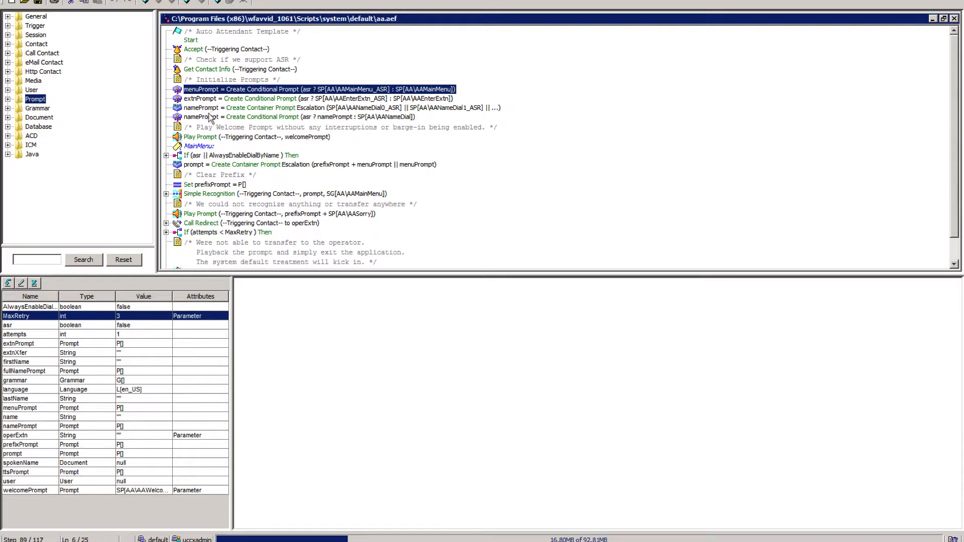
left_click(198, 117)
left_click(208, 110)
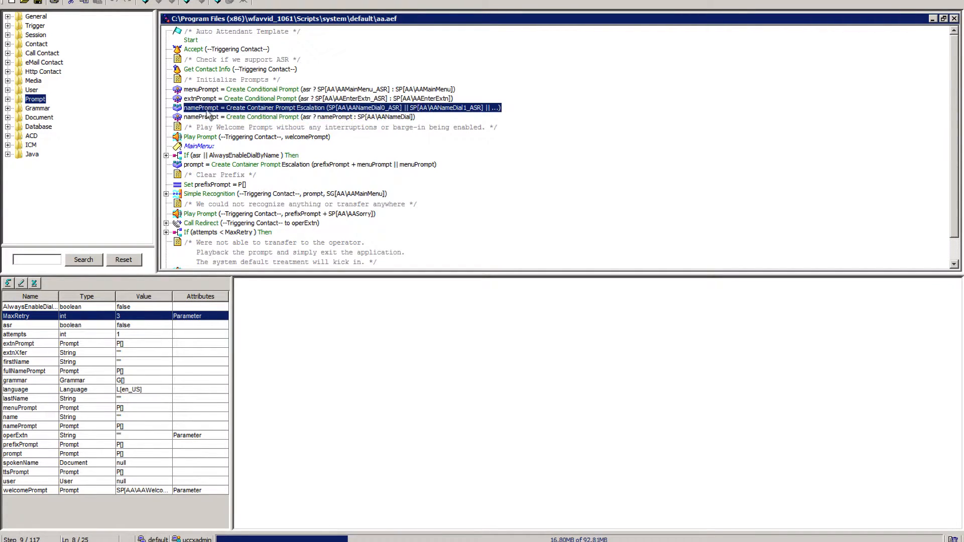
left_click(191, 118)
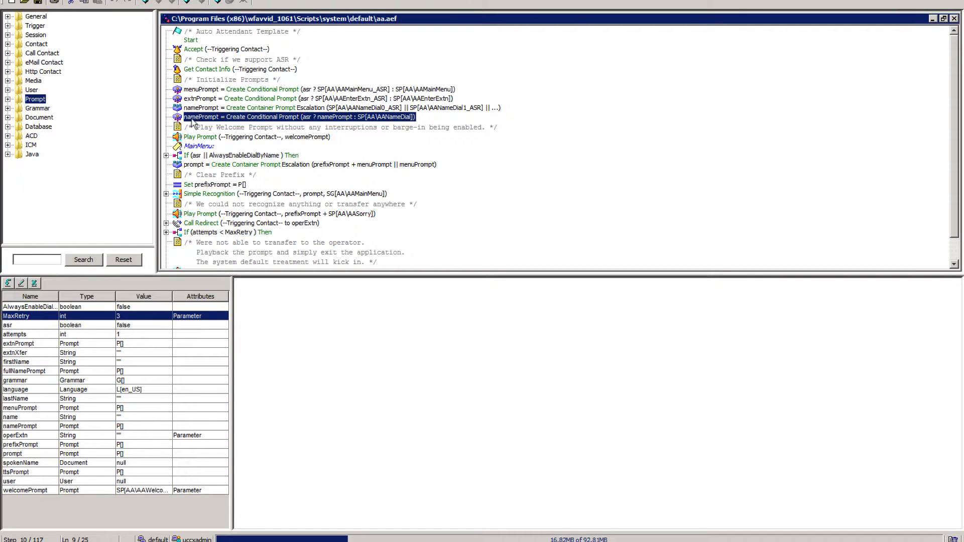
left_click(207, 110)
left_click(199, 146)
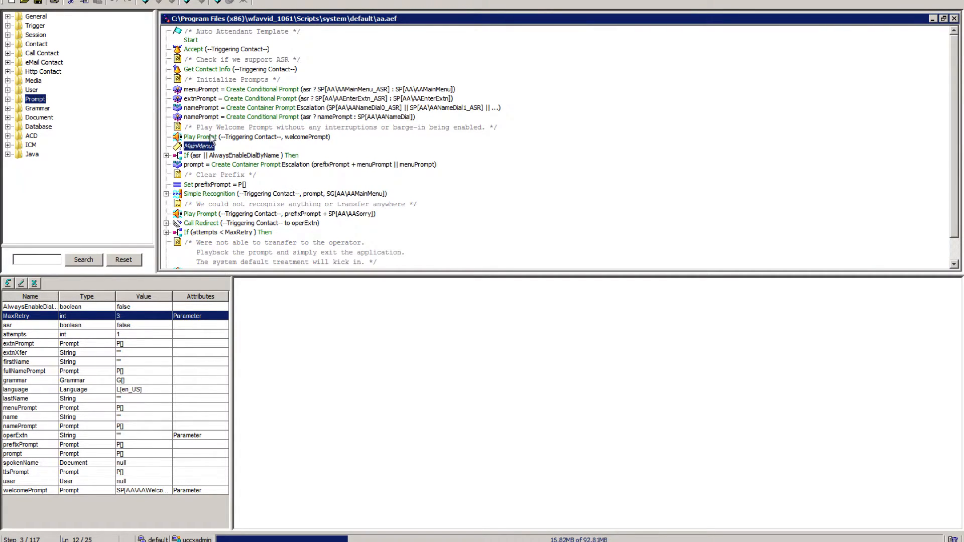
left_click(212, 138)
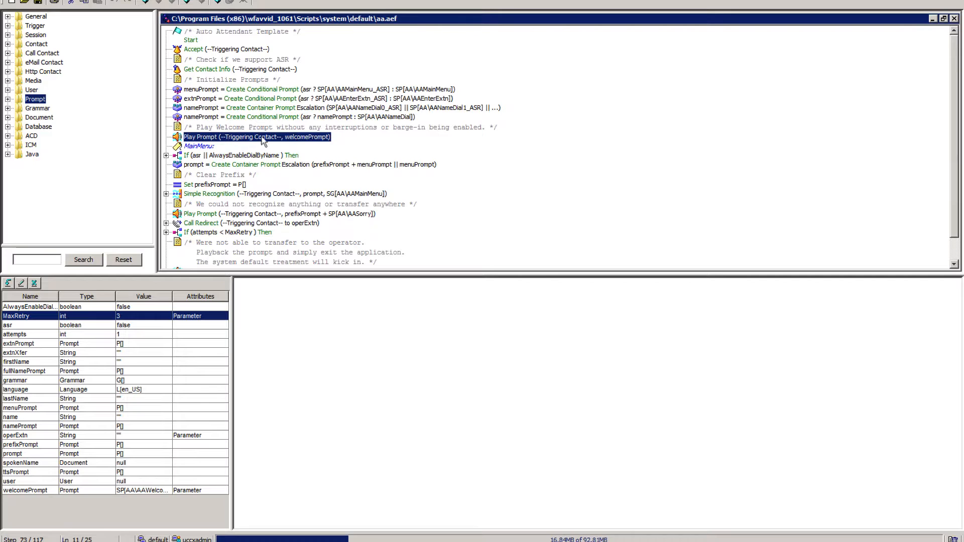
Examine the True and False branches of the If (asr || AlwaysEnableDialByName) step and the remaining steps down to End.
left_click(195, 156)
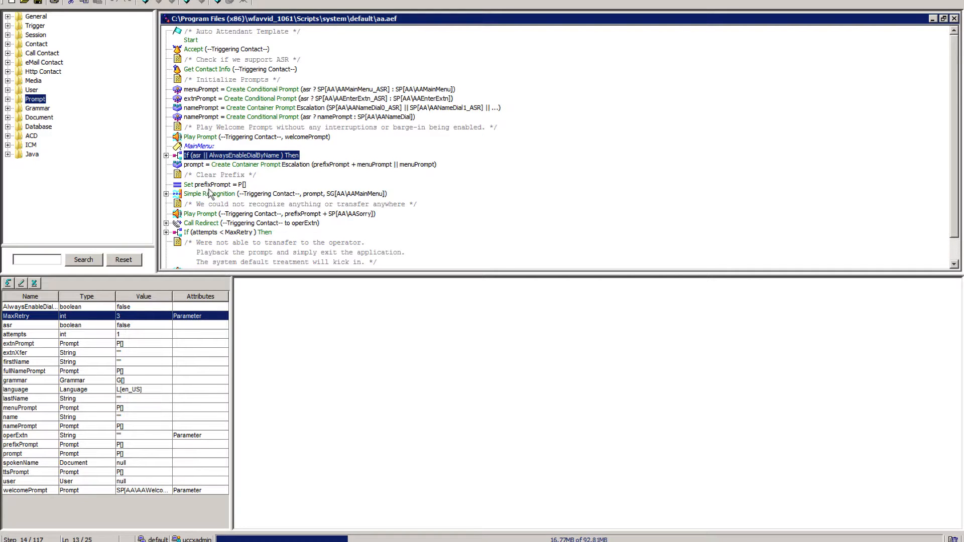
left_click(166, 155)
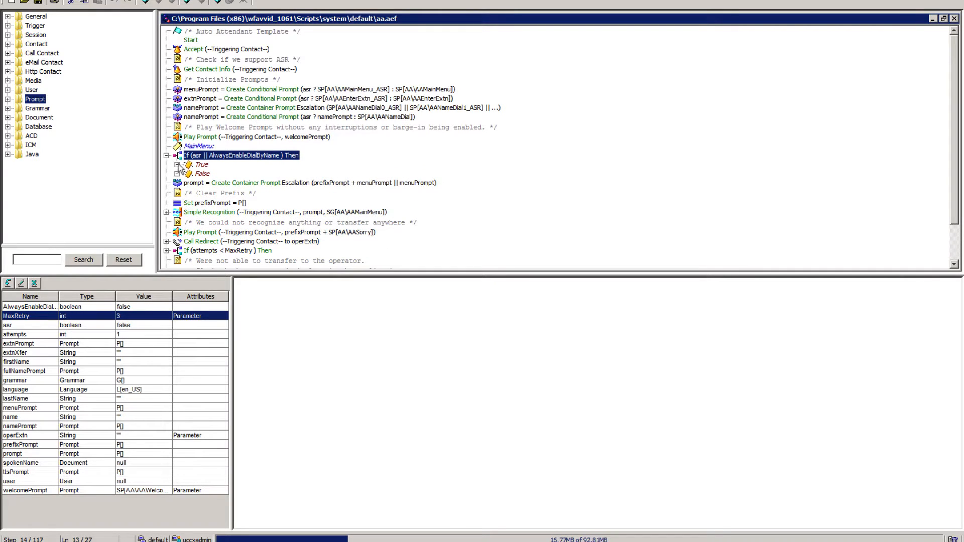
left_click(177, 165)
left_click(177, 165)
left_click(177, 174)
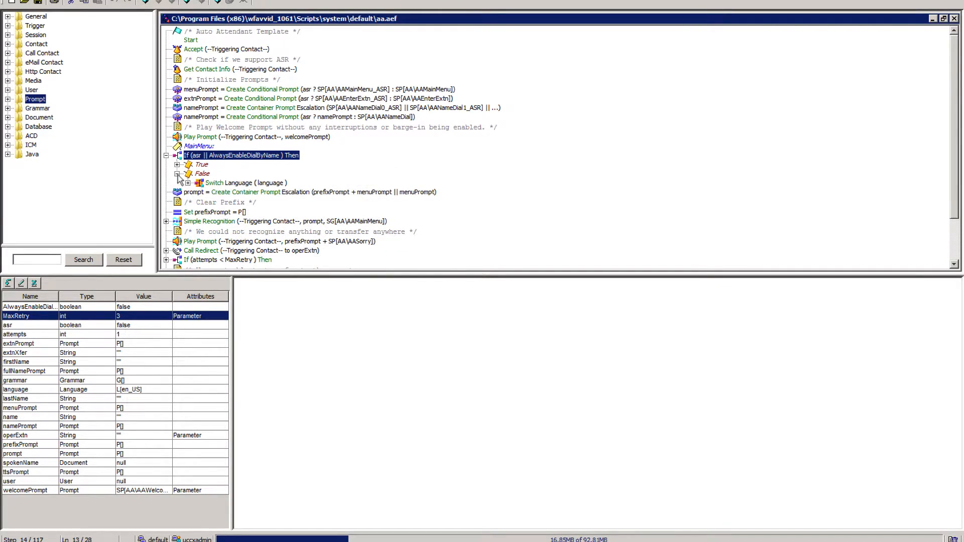
left_click(176, 173)
left_click(167, 156)
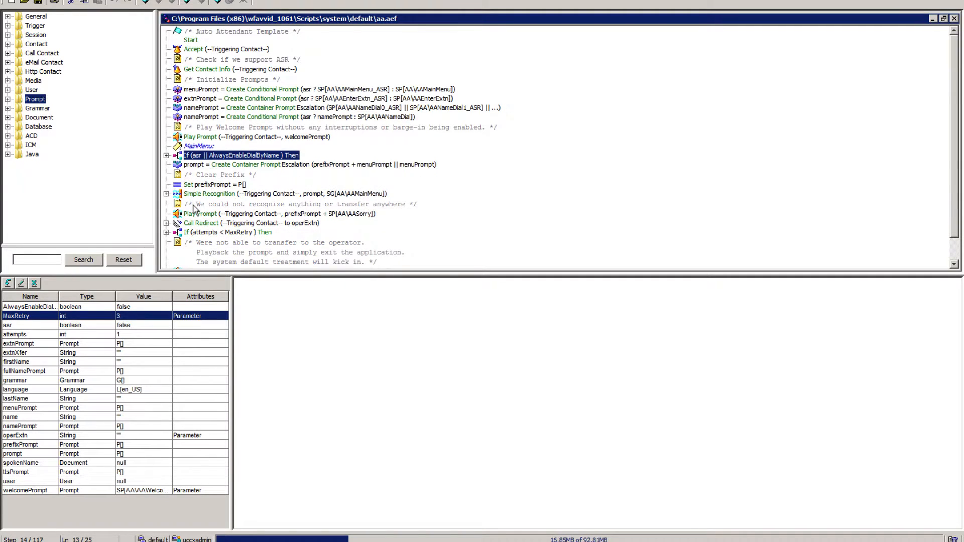
scroll(193, 208, "down", 1)
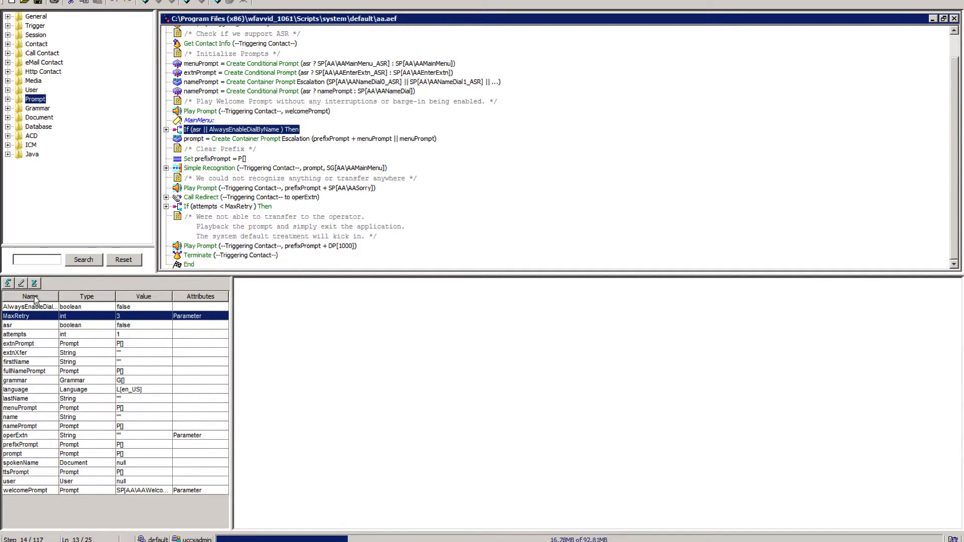
Look at the AlwaysEnableDialByName and MaxRetry variables and the data types offered for a new variable, without creating one.
left_click(21, 309)
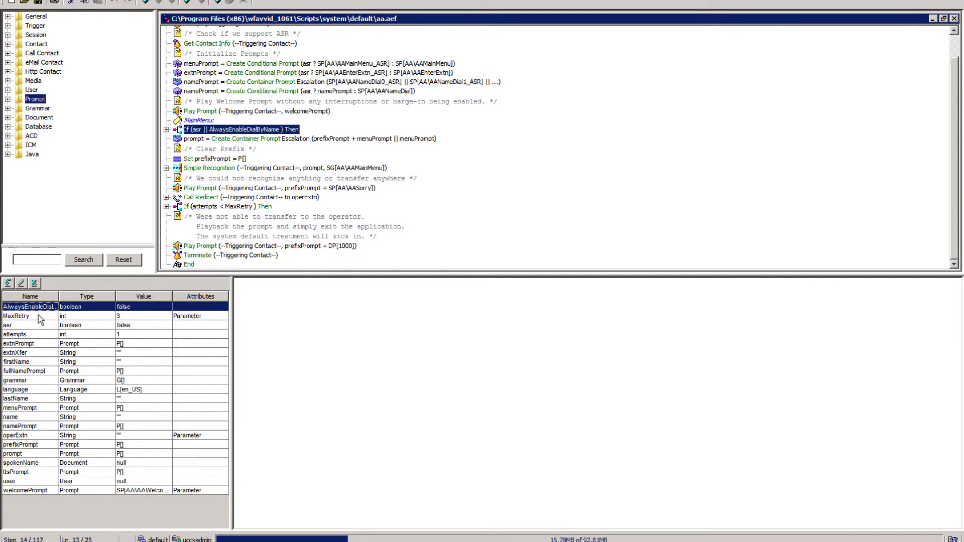
left_click(38, 315)
left_click(35, 308)
left_click(8, 284)
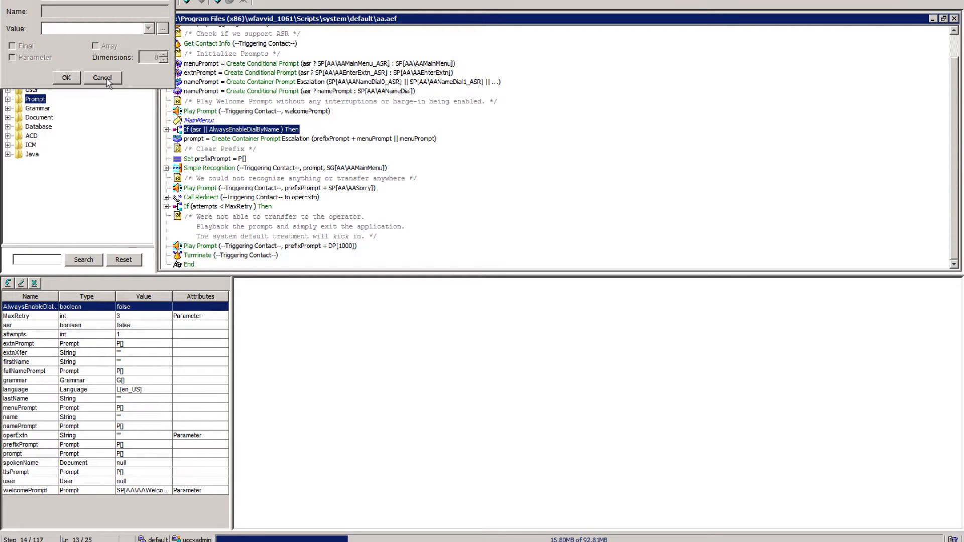
left_click(161, 2)
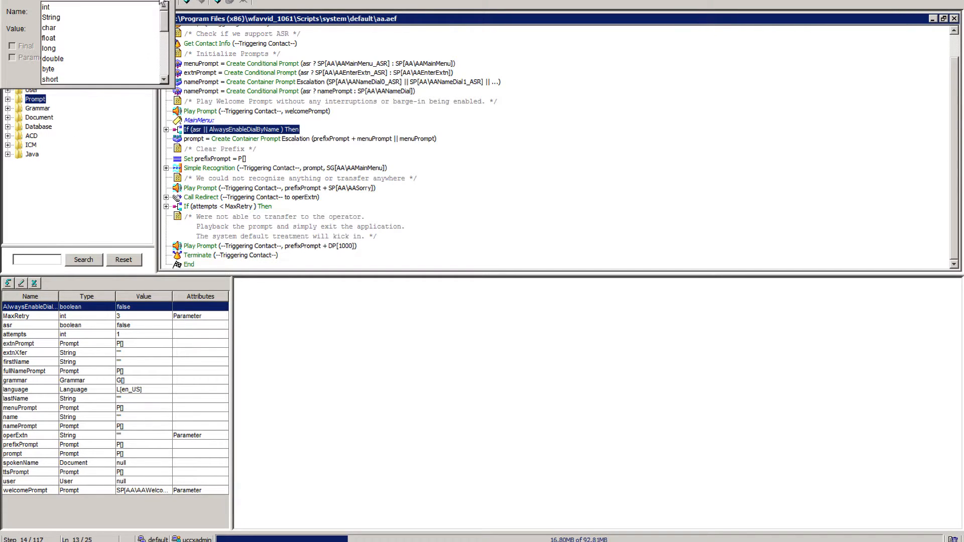
left_click_drag(164, 24, 166, 4)
left_click(165, 1)
left_click(102, 78)
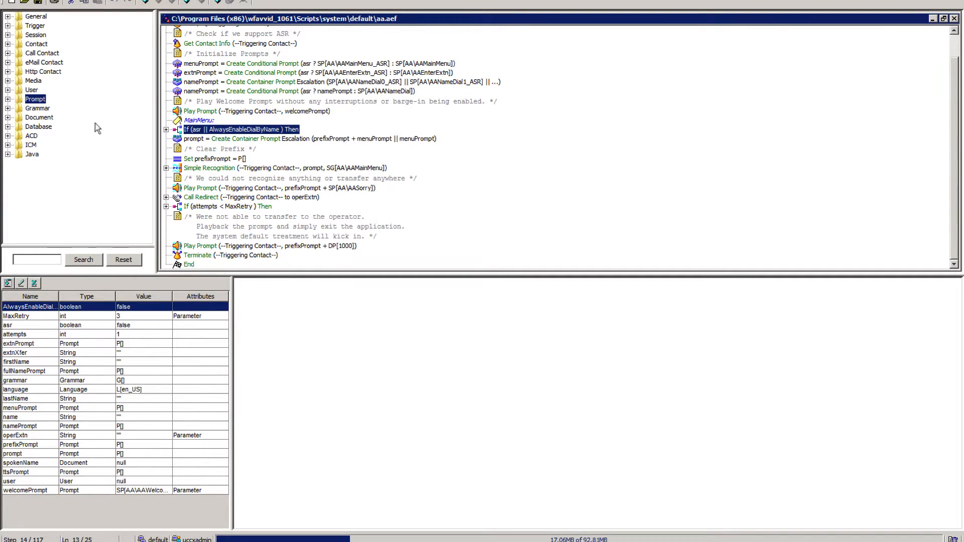
Inspect the AlwaysEnableDialByName variable's settings without changing them, and select the MaxRetry variable.
left_click(22, 284)
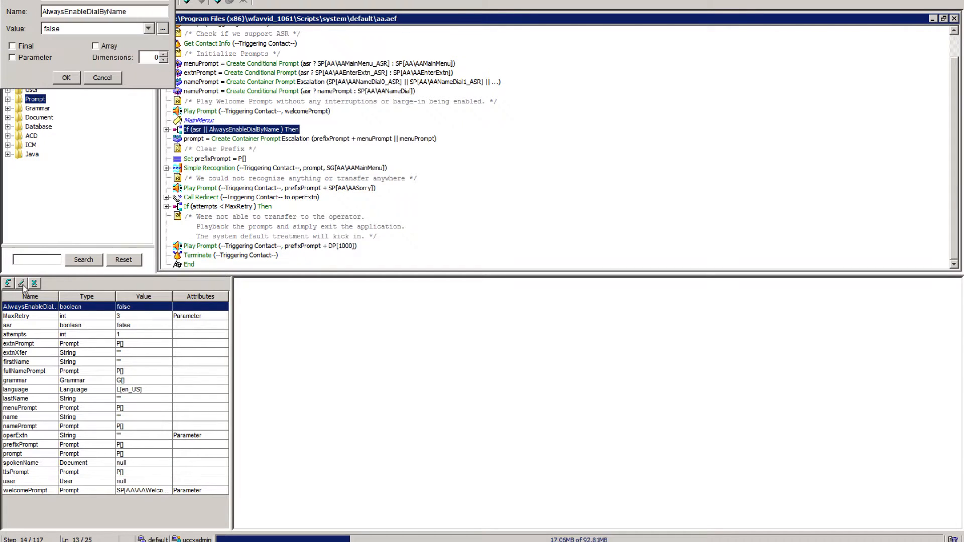
left_click(103, 78)
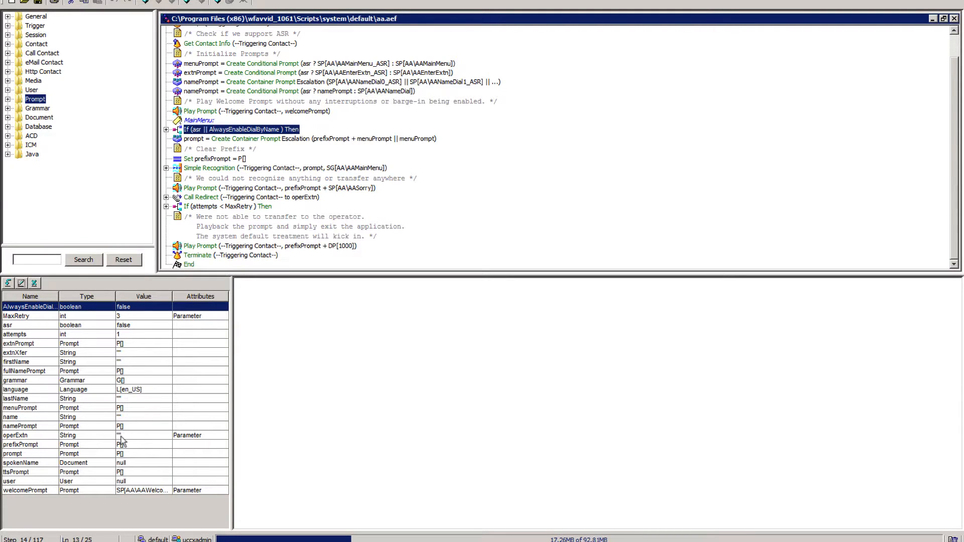
left_click(100, 318)
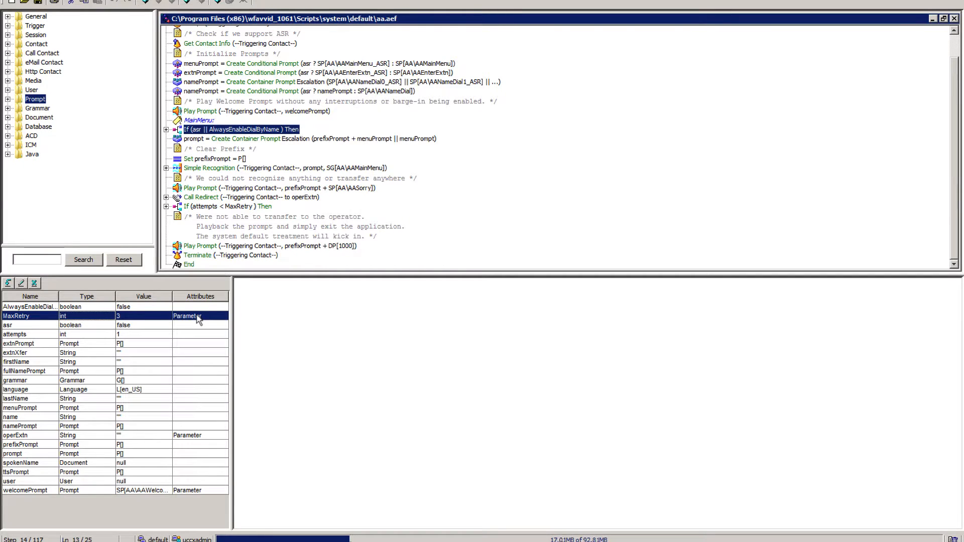
Review the MaxRetry, operExtn and welcomePrompt parameter variables and the Parameter option for a new variable, without creating one.
left_click(196, 440)
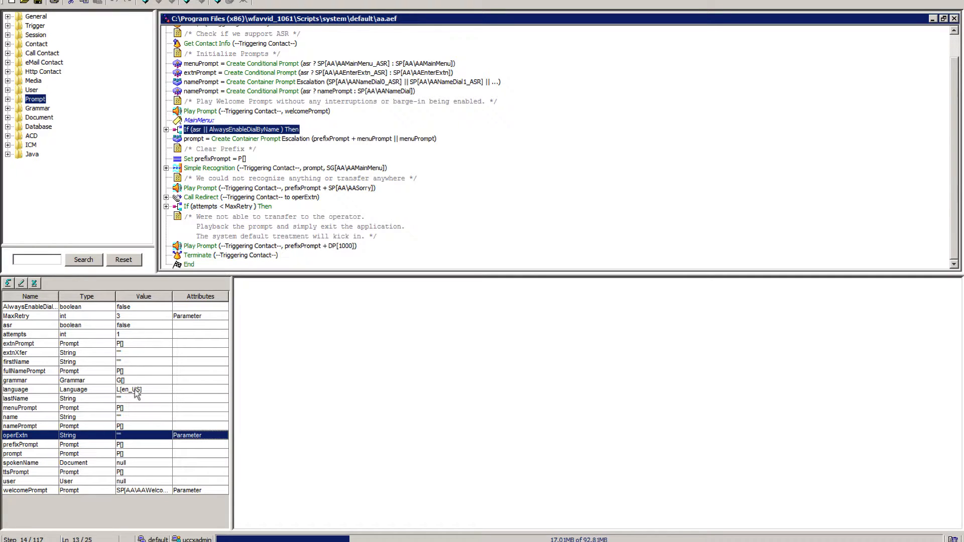
left_click(162, 319)
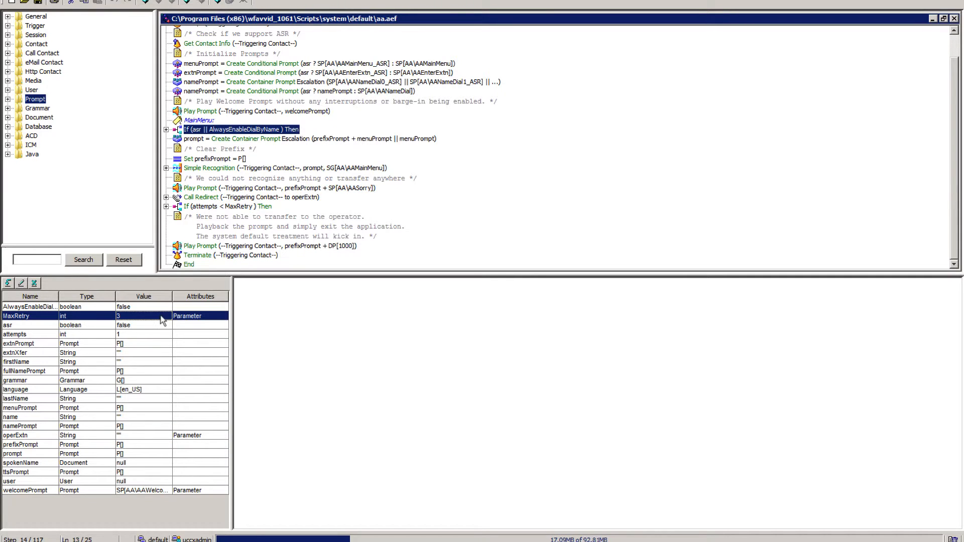
left_click(170, 435)
left_click(191, 490)
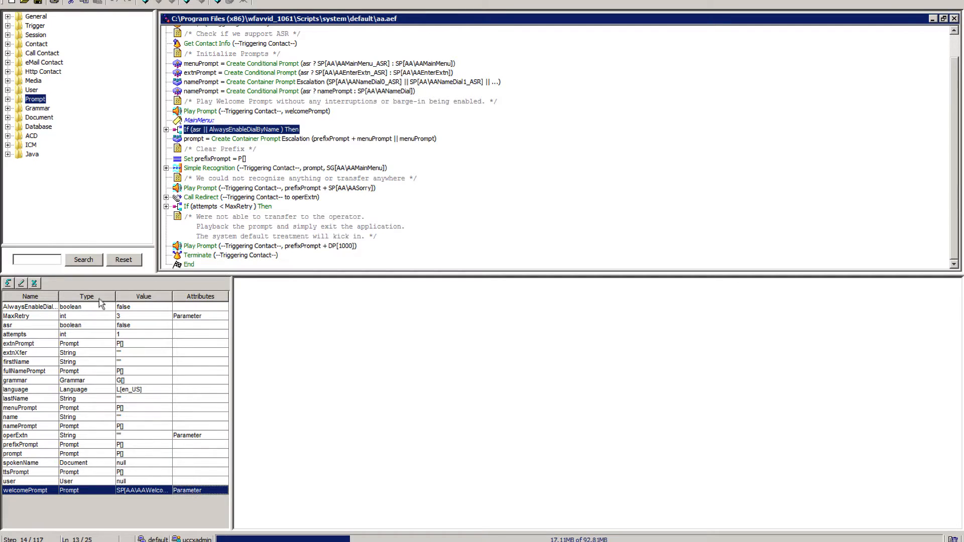
left_click(131, 317)
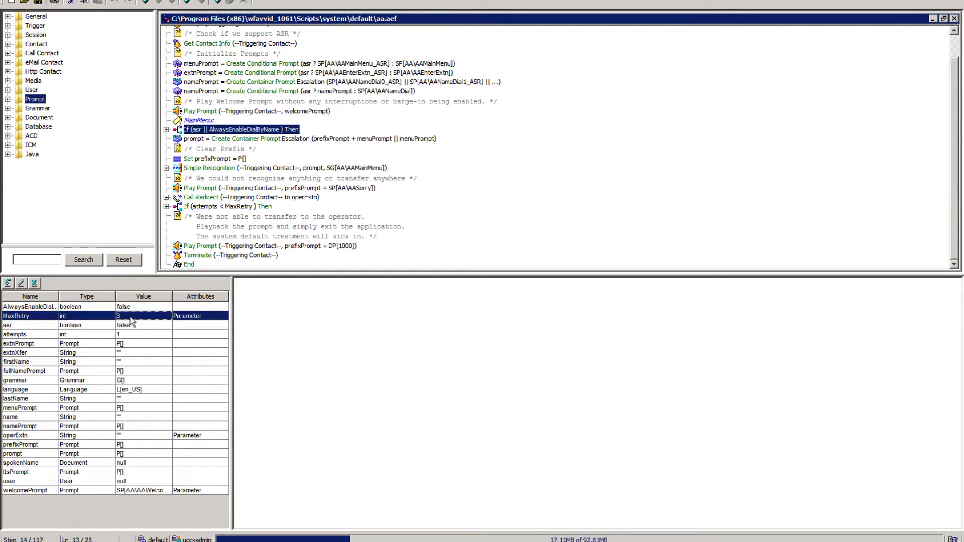
left_click(144, 437)
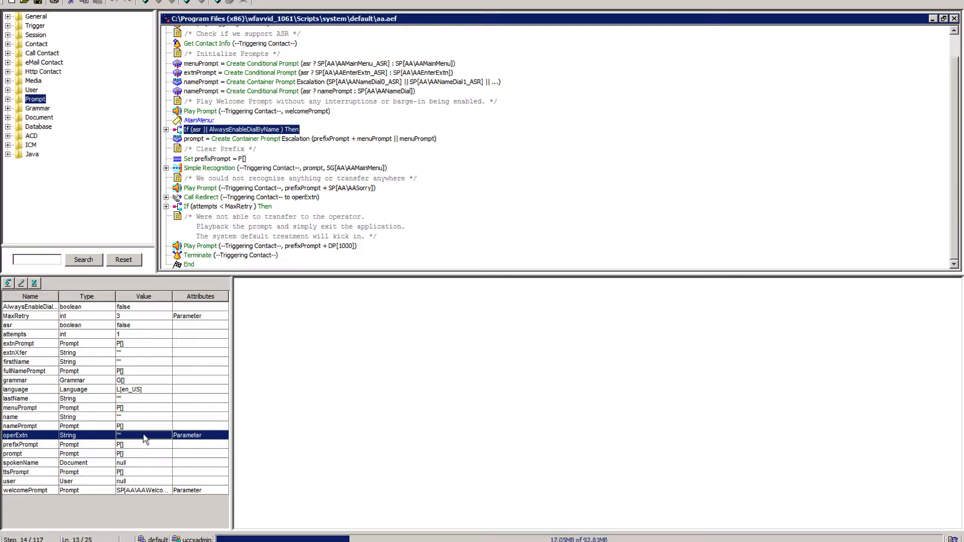
left_click(8, 283)
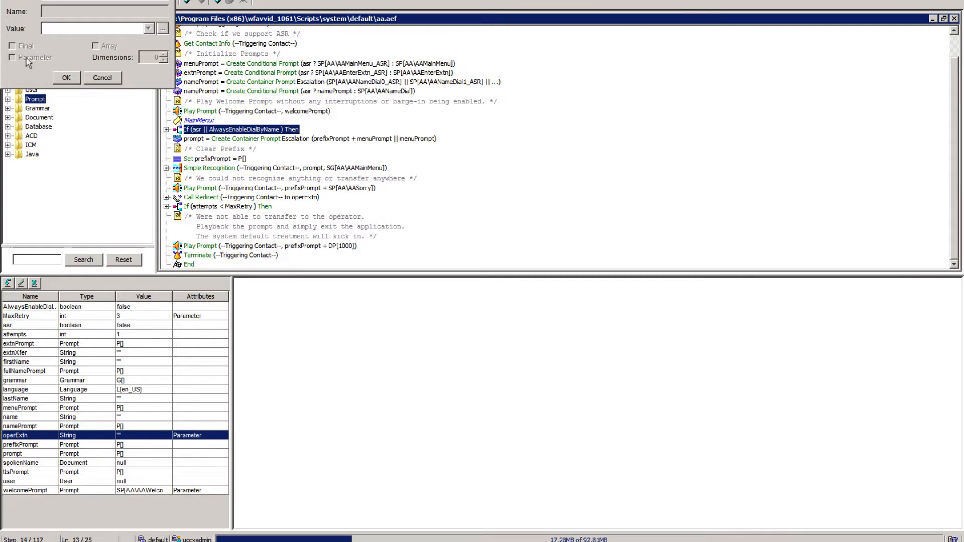
left_click(105, 80)
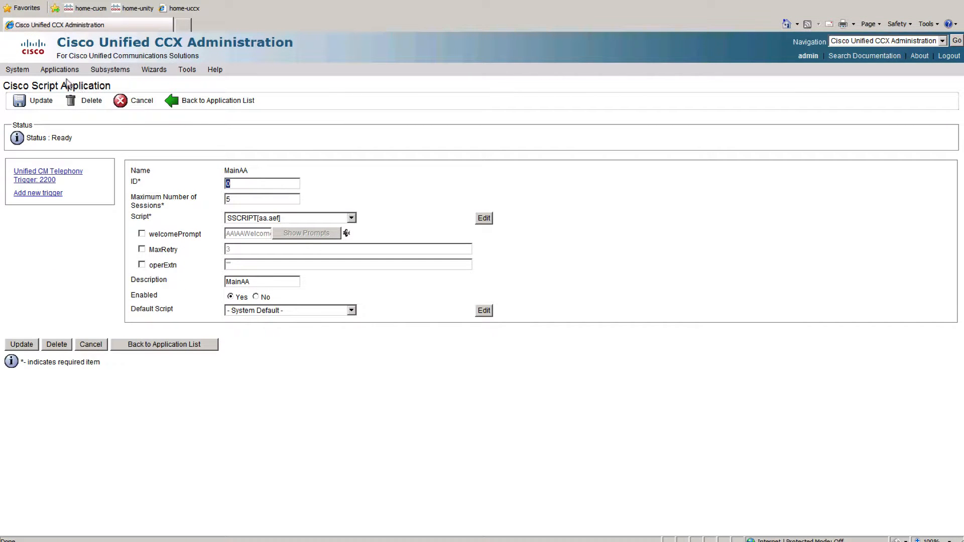
Switch to Cisco Unified CCX Administration and open the MainAA application from the application list.
mouse_move(58, 75)
left_click(81, 91)
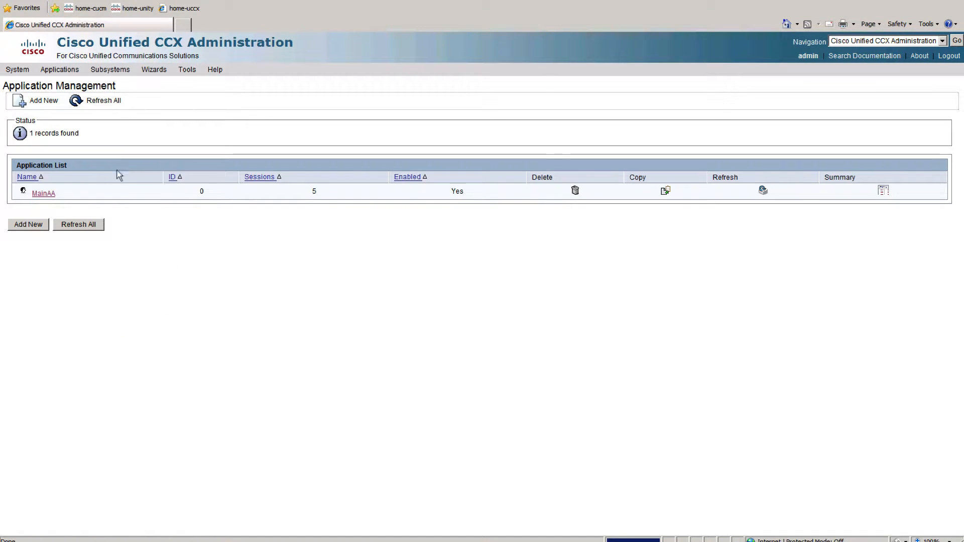
left_click(44, 195)
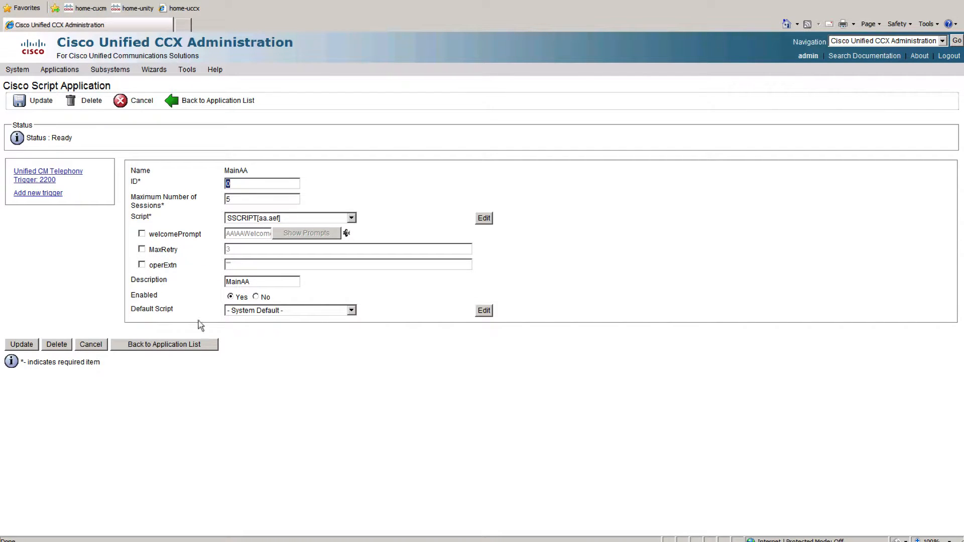
Temporarily enable the welcomePrompt parameter to check which uploaded prompts are available, and return it to its default.
left_click(142, 234)
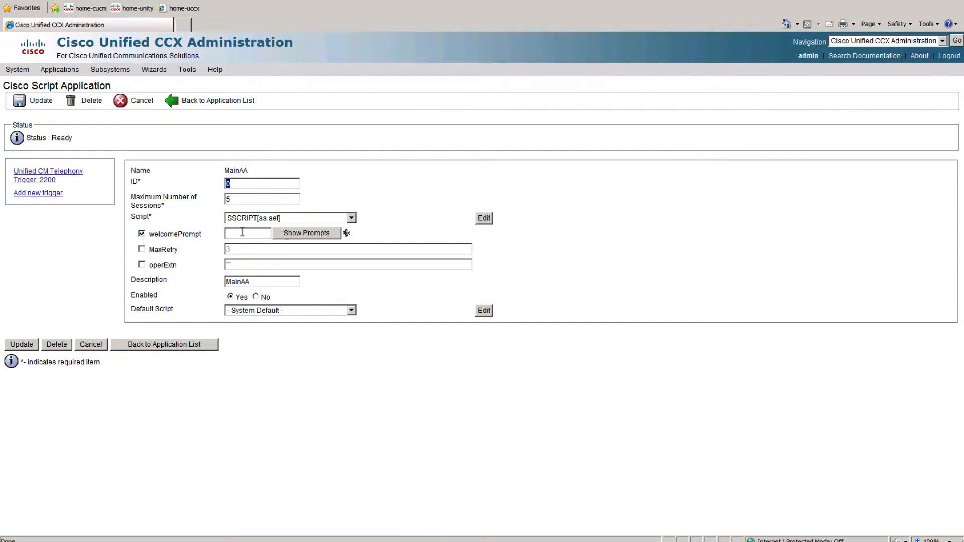
left_click(298, 236)
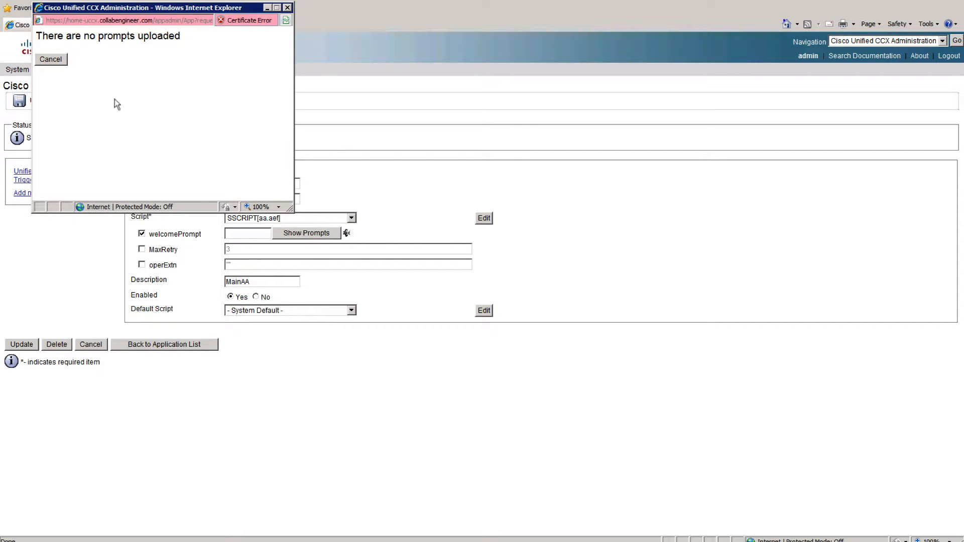
left_click(51, 60)
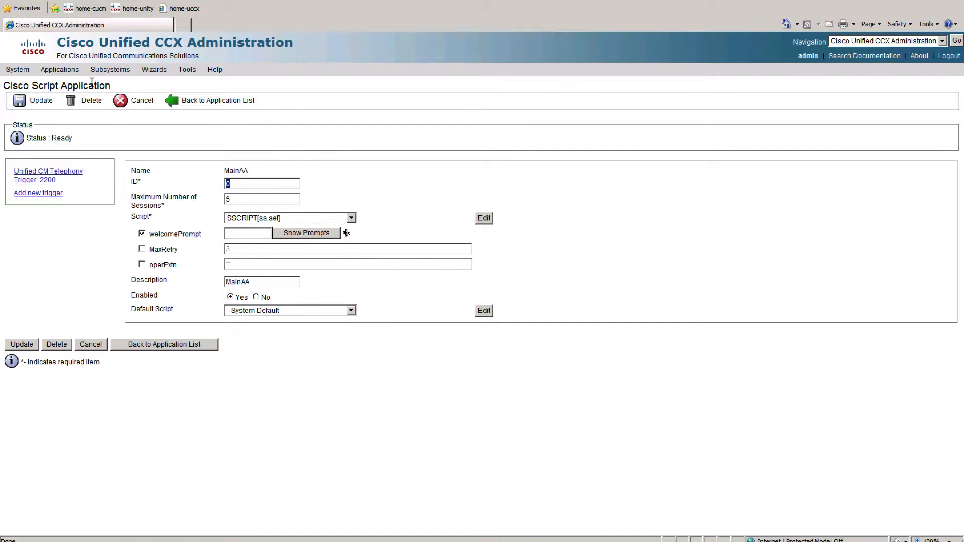
left_click(141, 234)
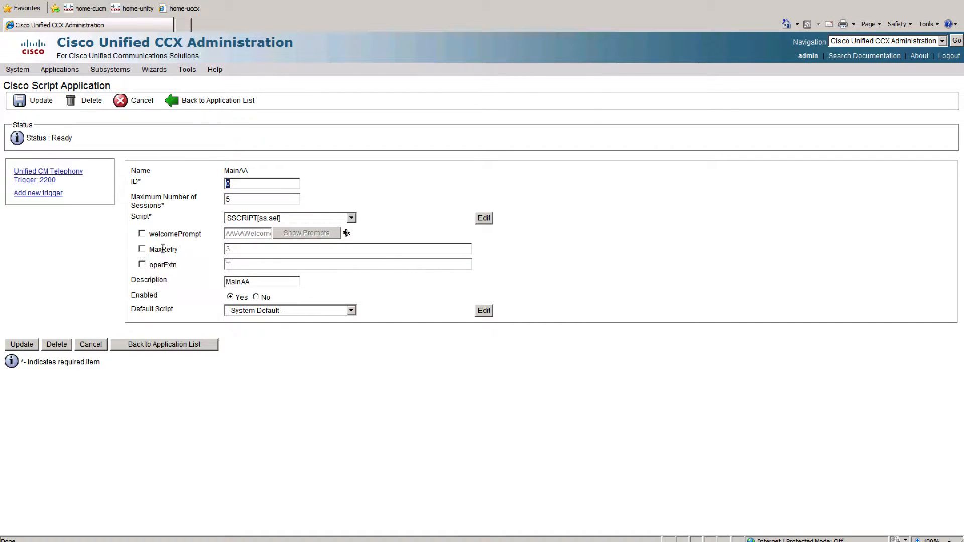
Try overriding the MaxRetry parameter with 1, and return it to its default.
left_click(143, 250)
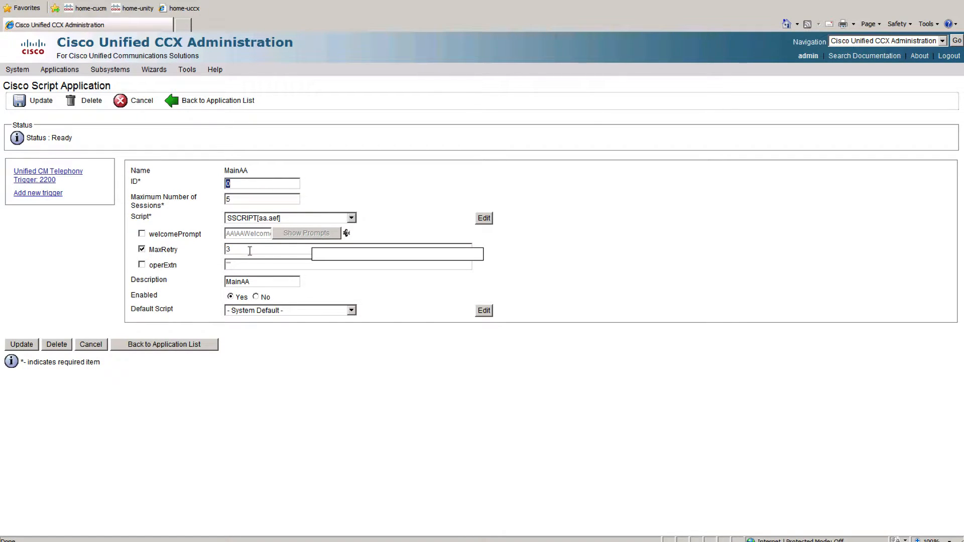
key("BackSpace")
key("BackSpace")
double_click(236, 251)
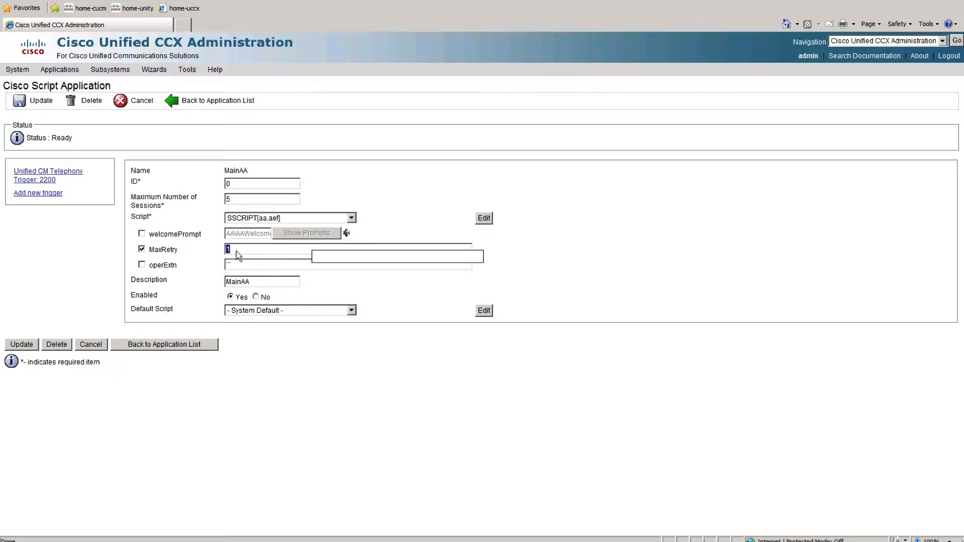
left_click(141, 249)
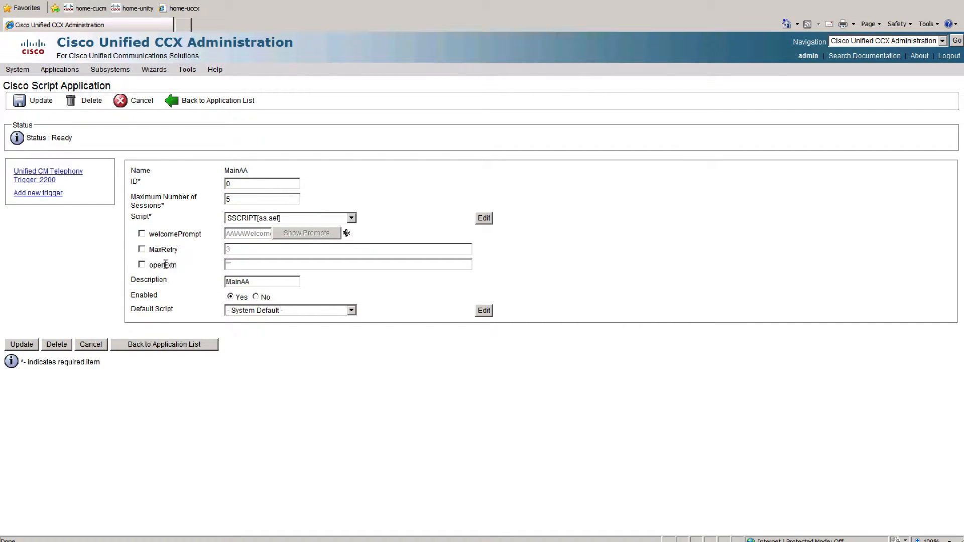
Enable the operExtn parameter, set it to "2013" inside quotation marks, and update the MainAA application.
left_click(141, 266)
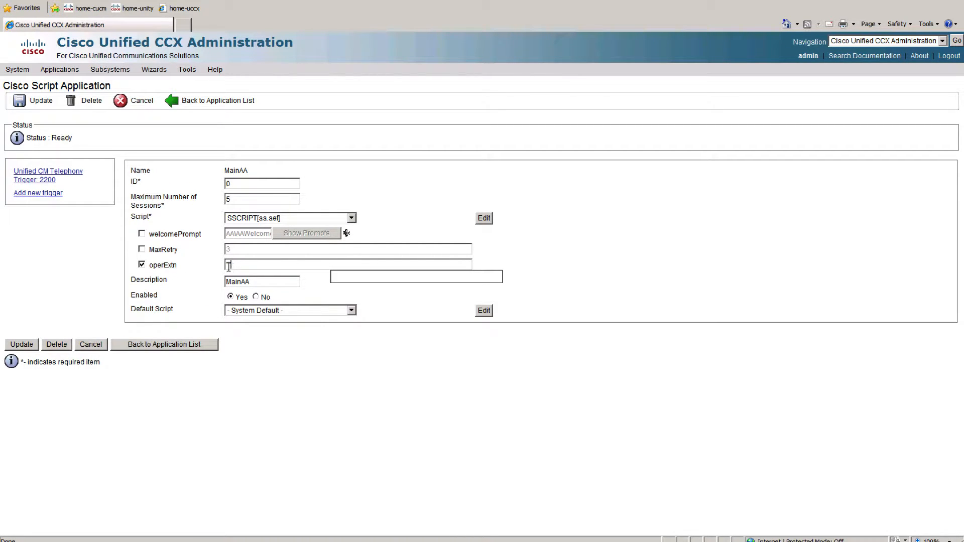
left_click(228, 265)
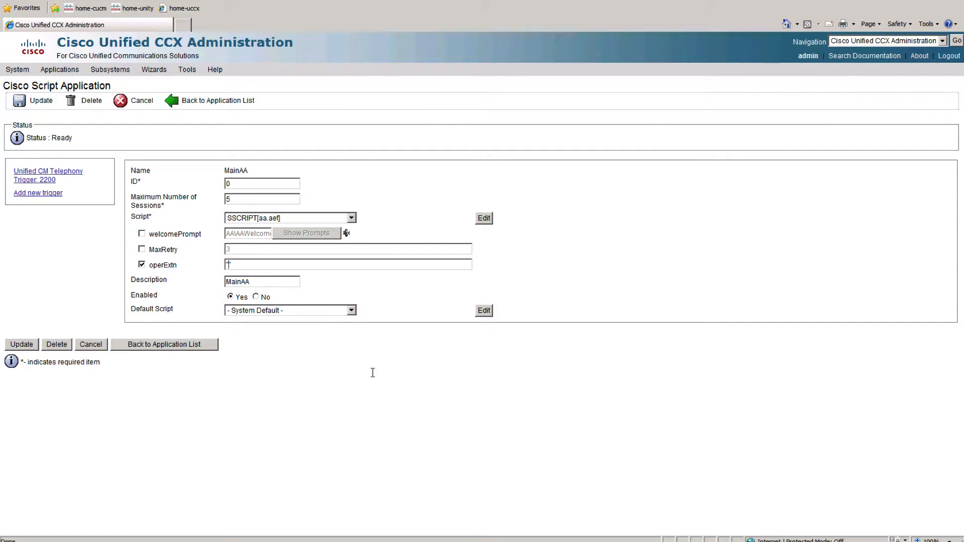
type("\"2014\"")
left_click(20, 345)
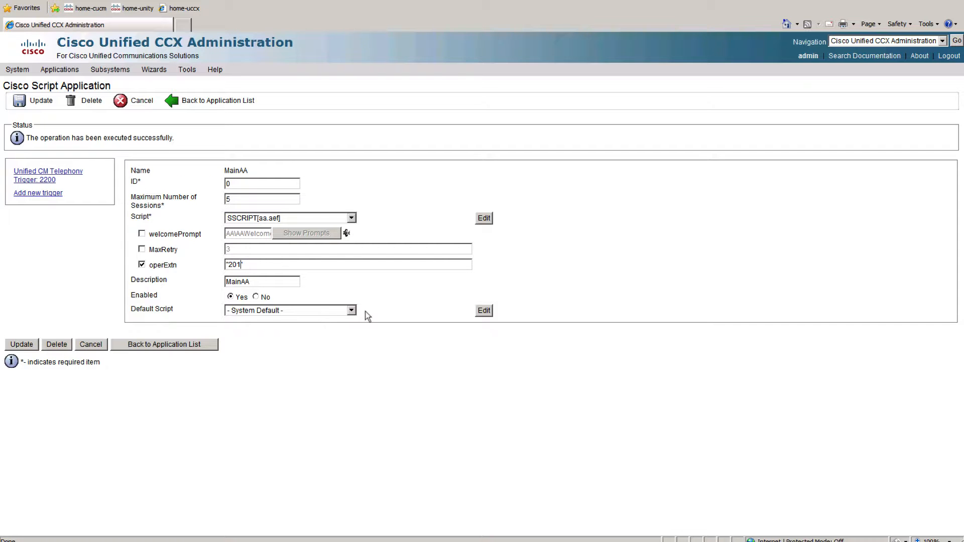
left_click(21, 346)
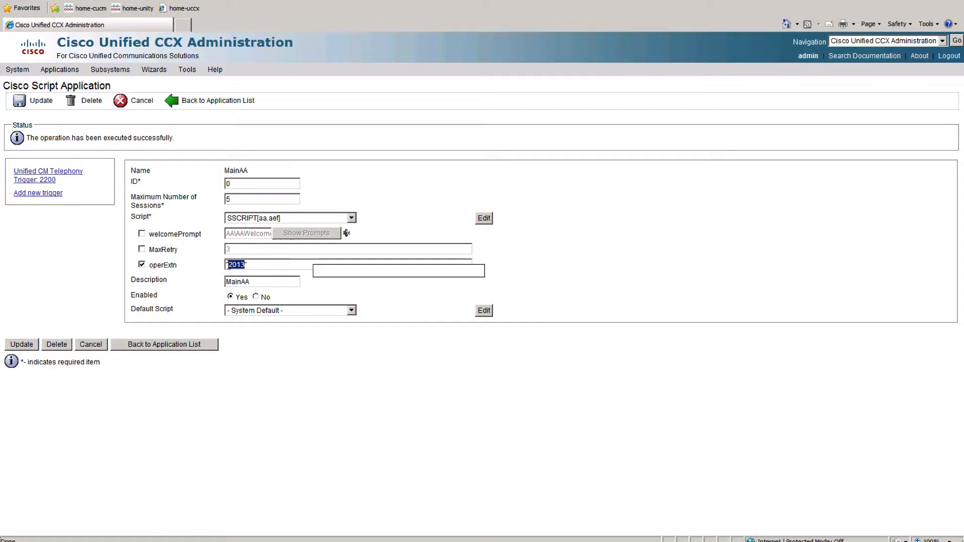
Clear the extension from operExtn, leaving only the empty quotation marks, and update the MainAA application.
left_click(228, 265)
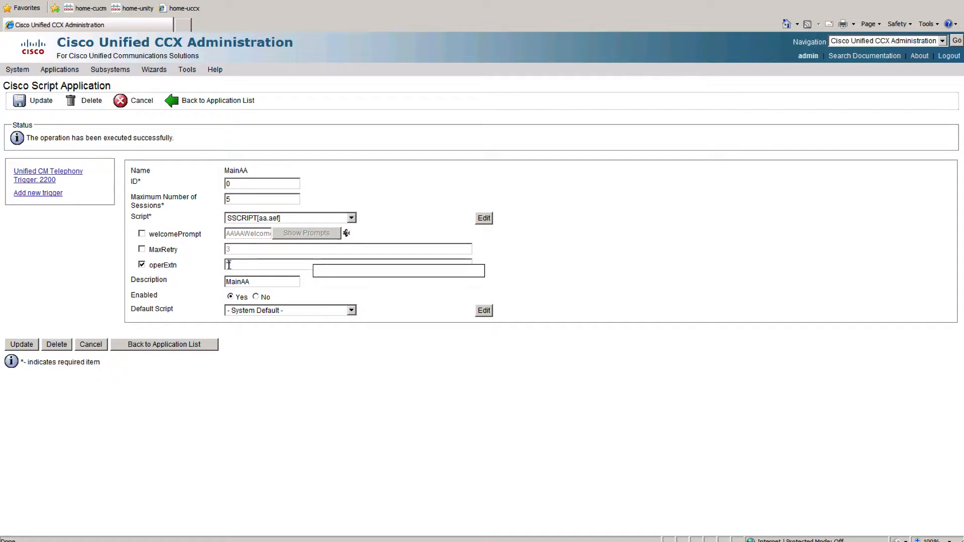
left_click(20, 343)
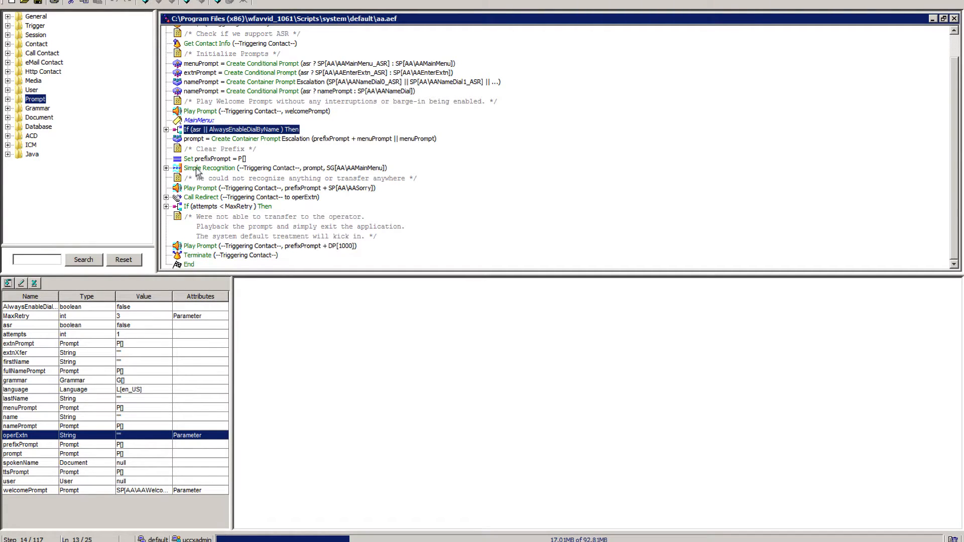
Return to the Cisco Unified CCX Editor and validate the aa.aef script.
left_click(228, 246)
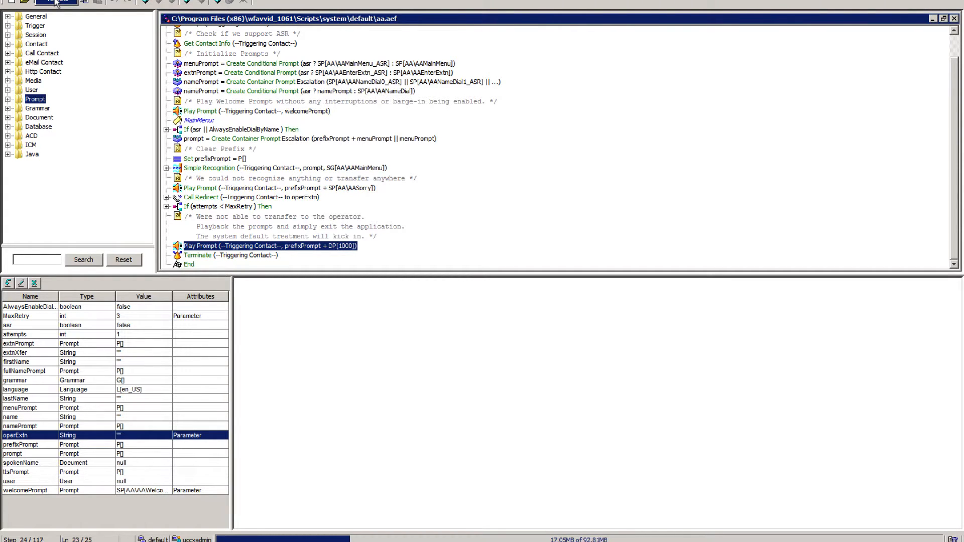
left_click(55, 2)
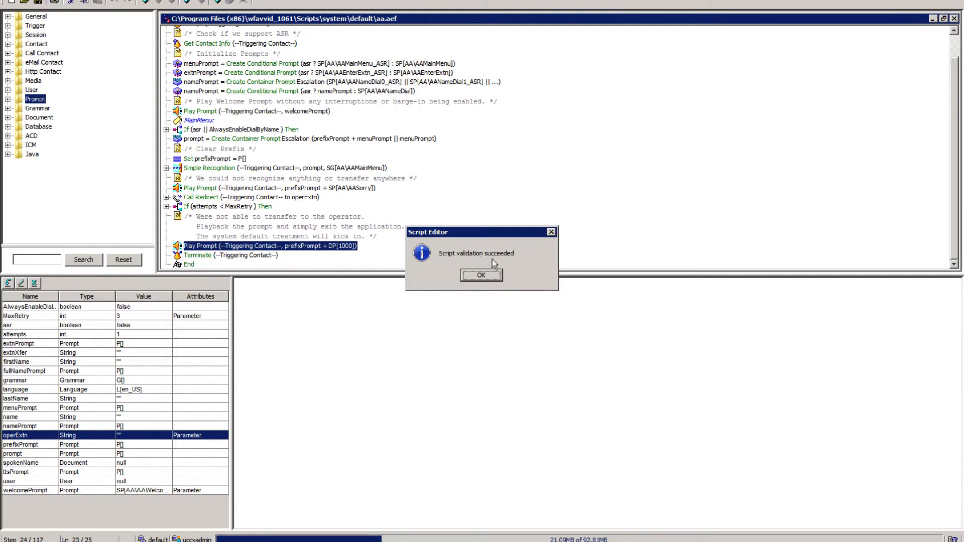
left_click(481, 276)
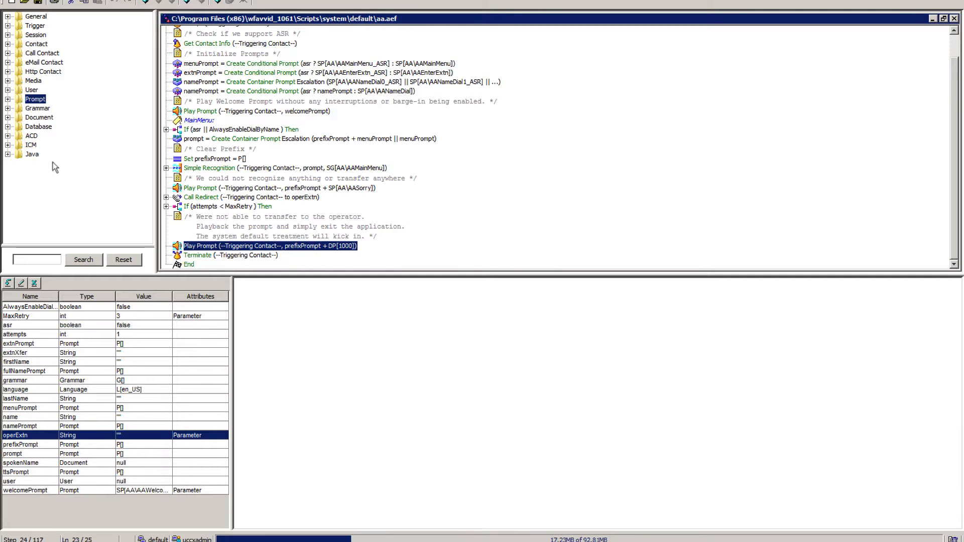
Add a Goto step from the General palette directly below the Initialize Prompts comment.
left_click(8, 16)
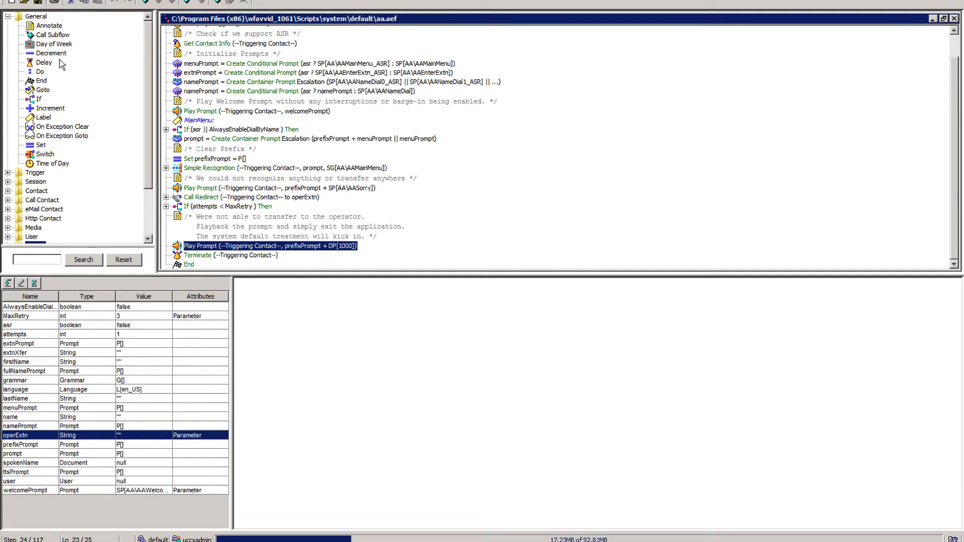
scroll(260, 110, "up", 1)
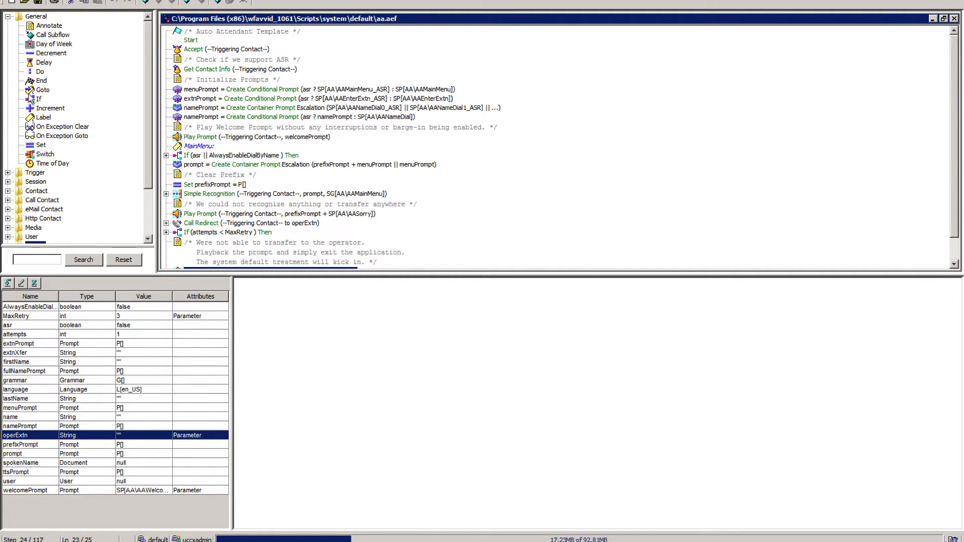
left_click_drag(40, 94, 206, 80)
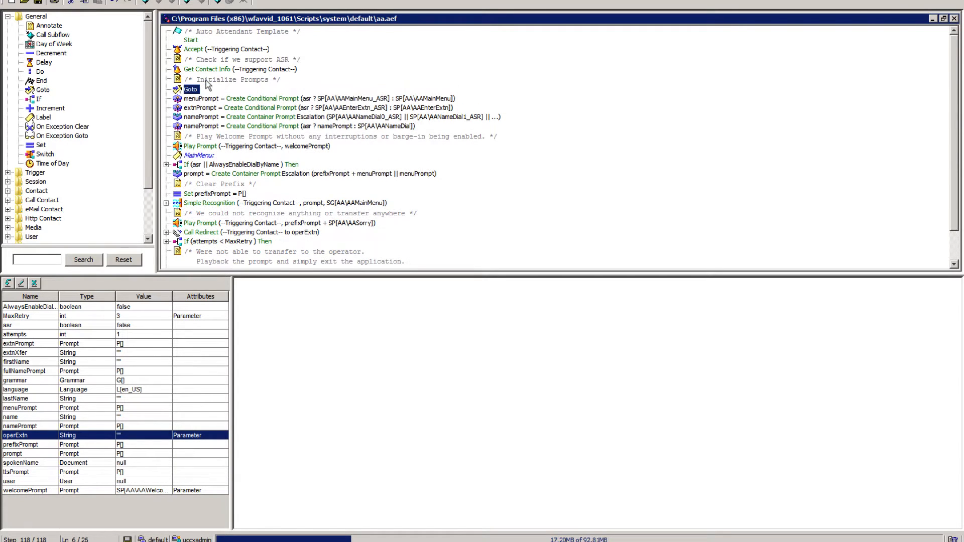
Look at the target labels offered in the new Goto step's properties, and close them without choosing a label.
right_click(192, 93)
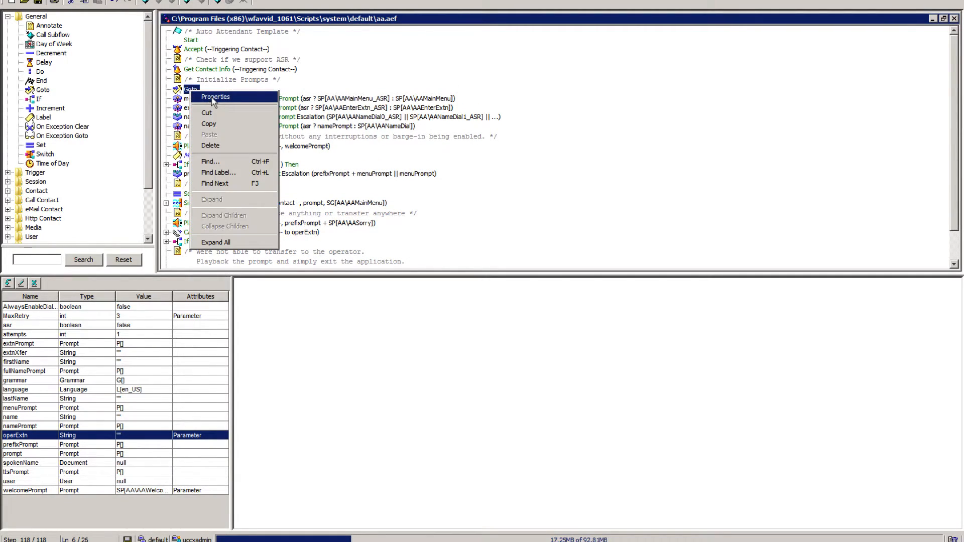
left_click(215, 97)
left_click(149, 67)
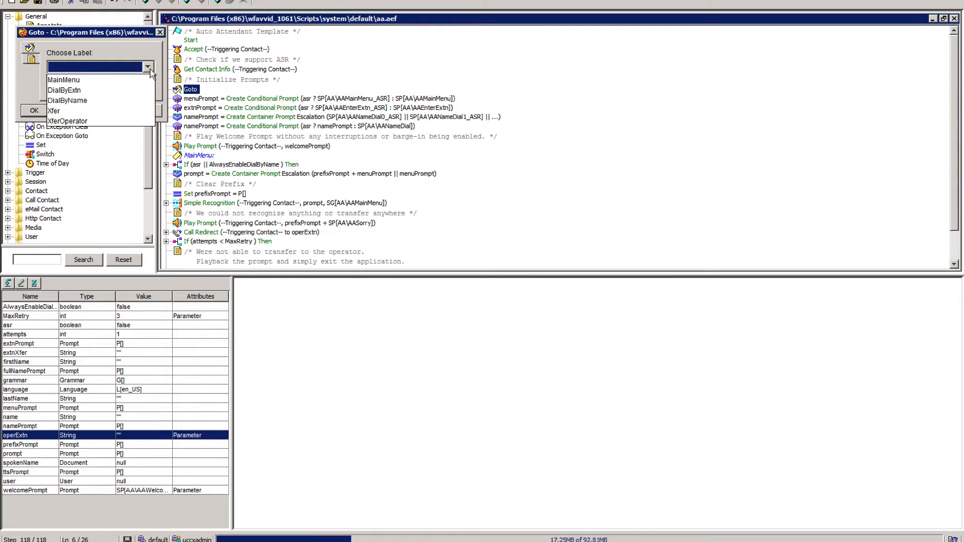
left_click(151, 69)
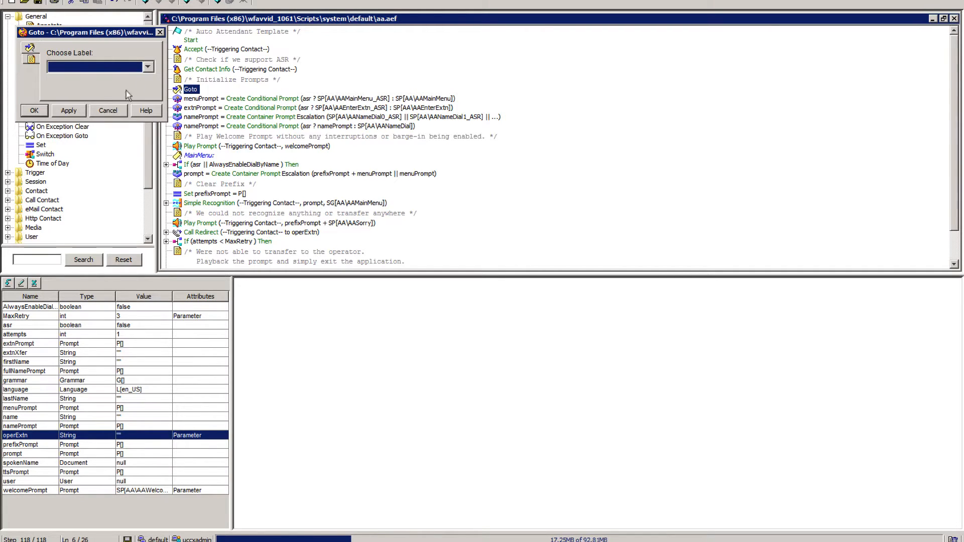
left_click(35, 111)
left_click(101, 89)
left_click(69, 112)
left_click(100, 88)
left_click(108, 111)
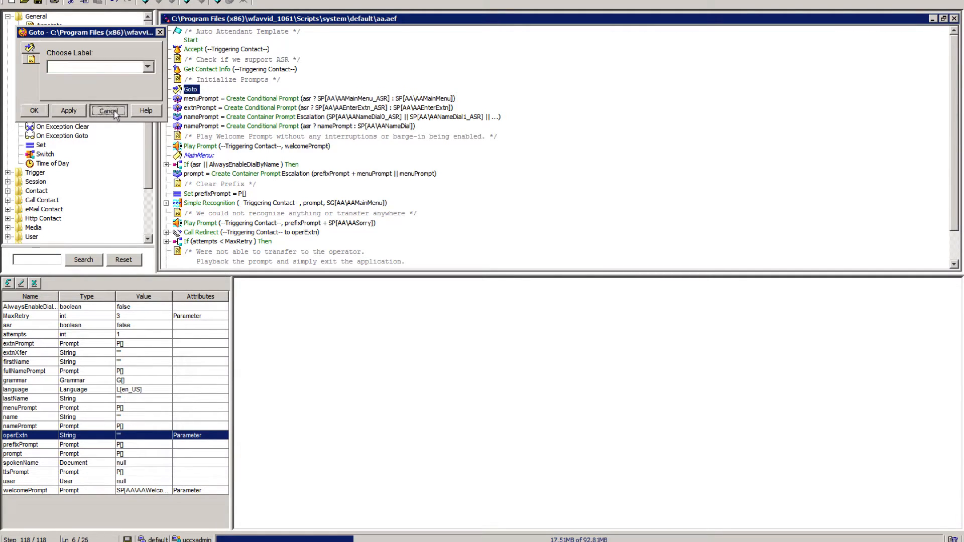
Validate the script again, locate the step behind the Dangling GoTo error, and select the Call Redirect step.
left_click(44, 0)
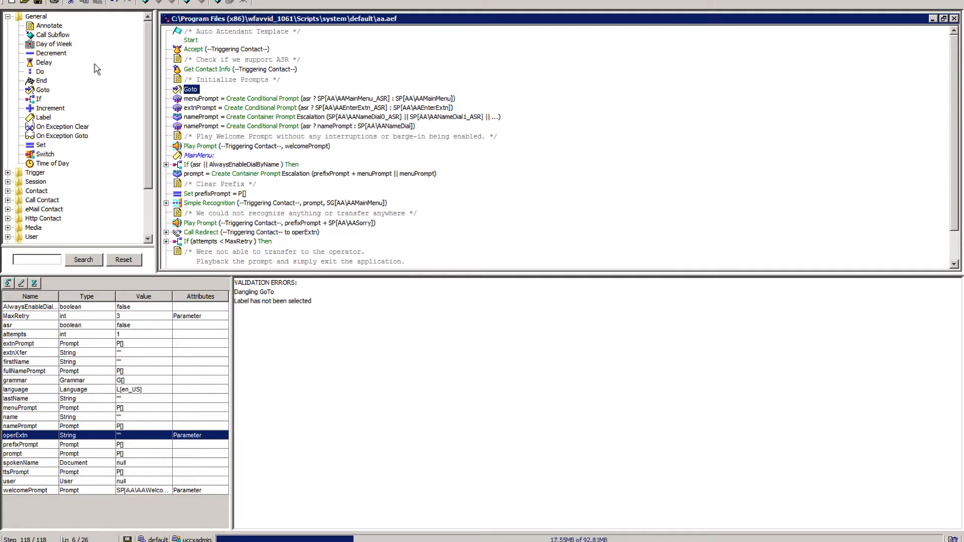
left_click(248, 284)
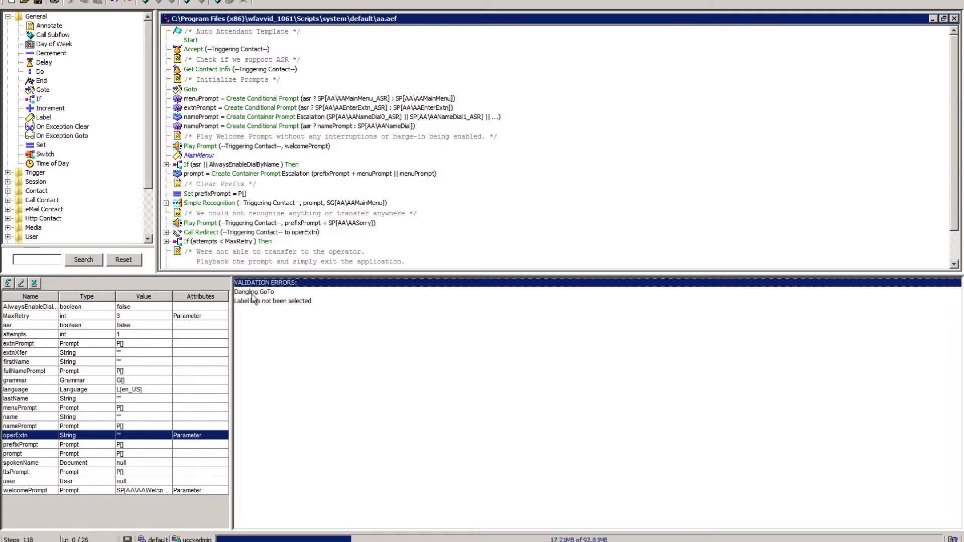
left_click(254, 296)
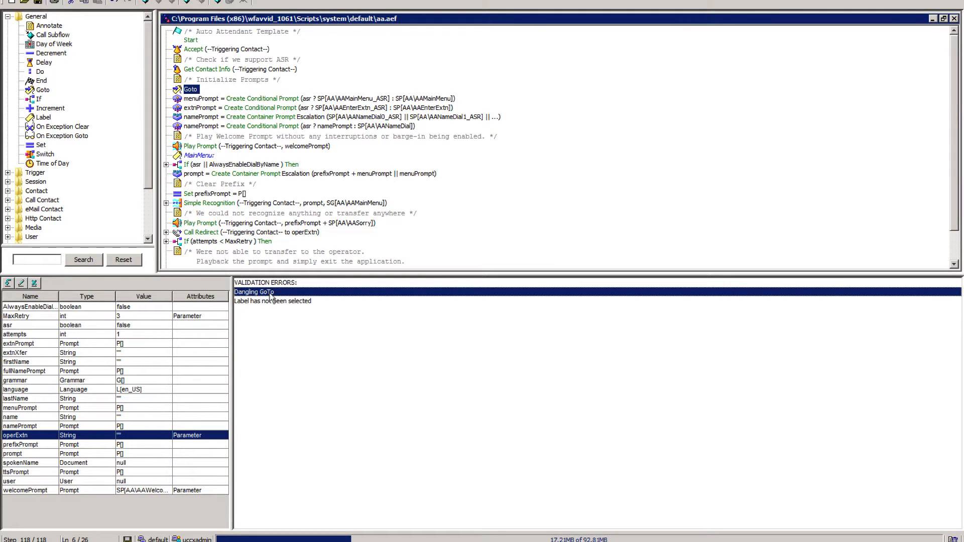
left_click(228, 234)
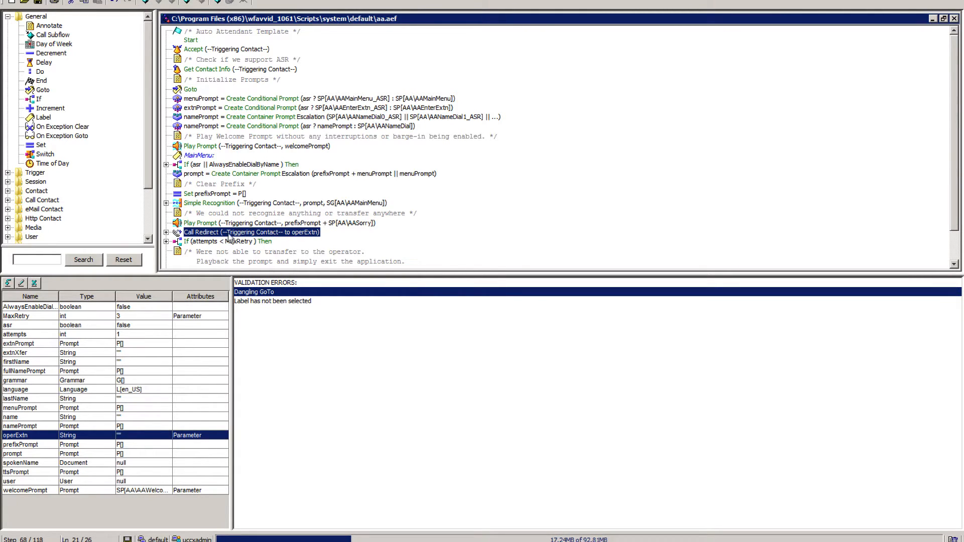
Trace the Dangling GoTo validation error to its Goto step and check that step's Choose Label setting, leaving it empty.
left_click(260, 283)
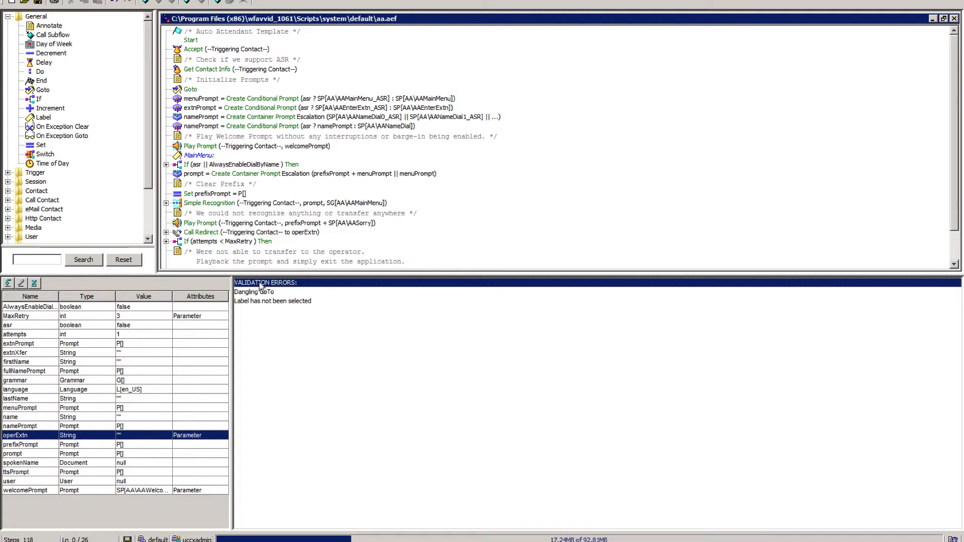
left_click(260, 294)
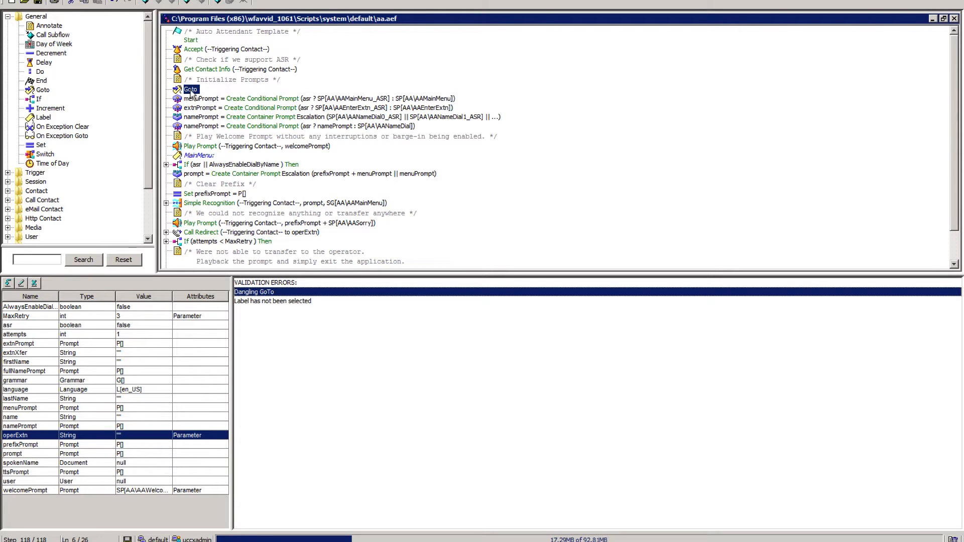
right_click(191, 92)
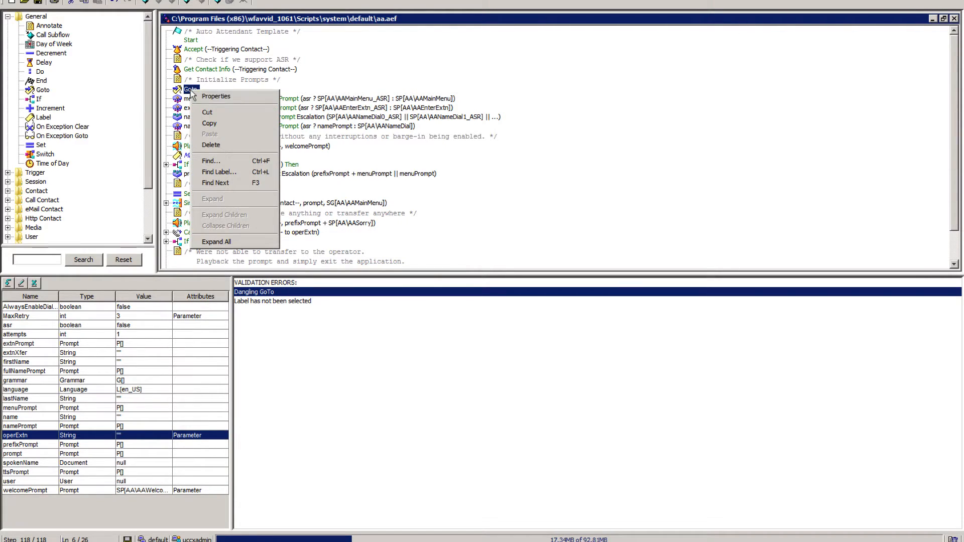
left_click(212, 101)
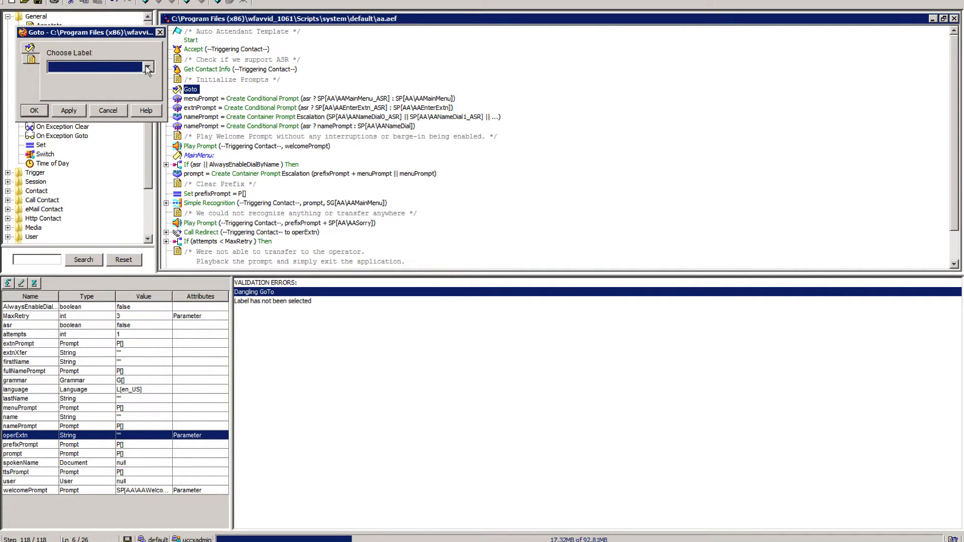
left_click(148, 67)
left_click(148, 67)
left_click(159, 32)
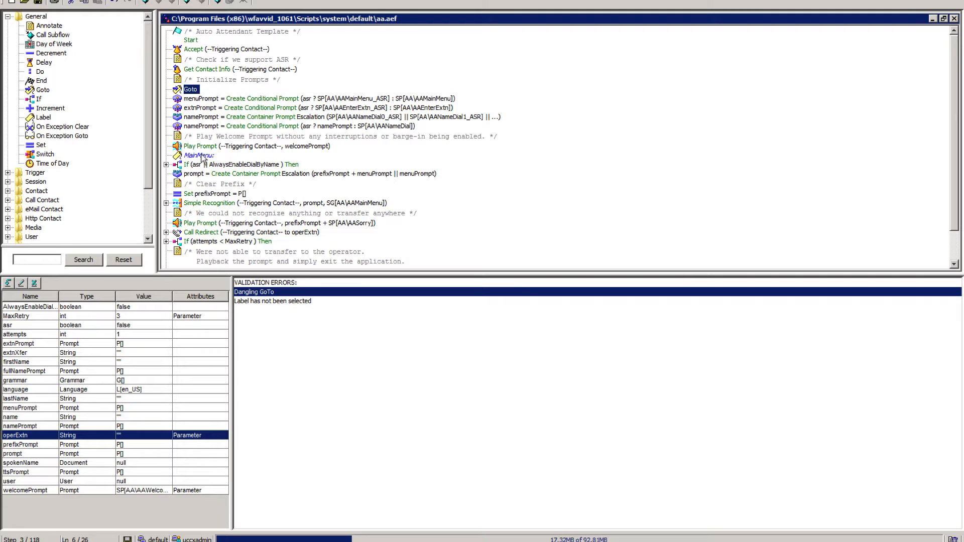
Compare the MainMenu label with the unlabelled Goto step and review the steps that follow them in the script.
left_click(200, 156)
left_click(191, 90)
scroll(224, 155, "down", 1)
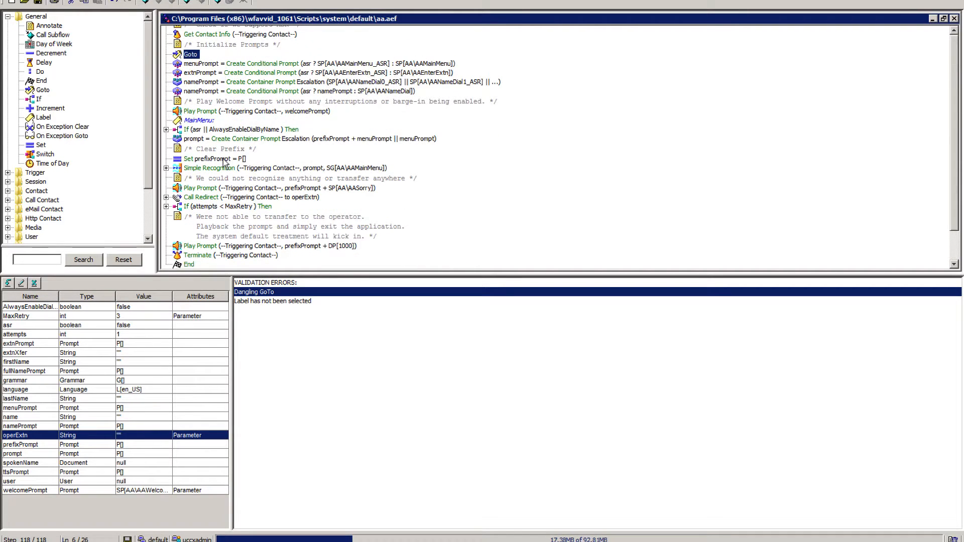
scroll(223, 156, "up", 1)
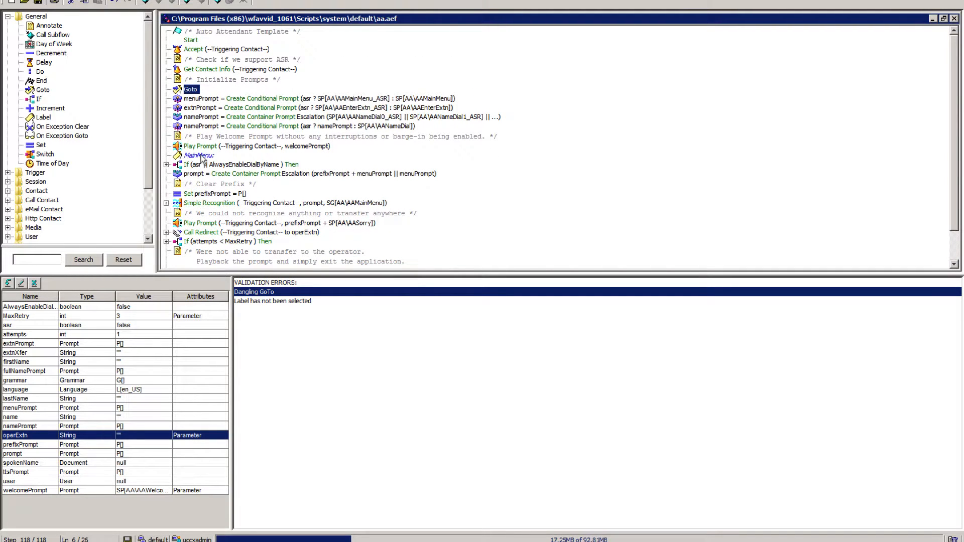
right_click(188, 92)
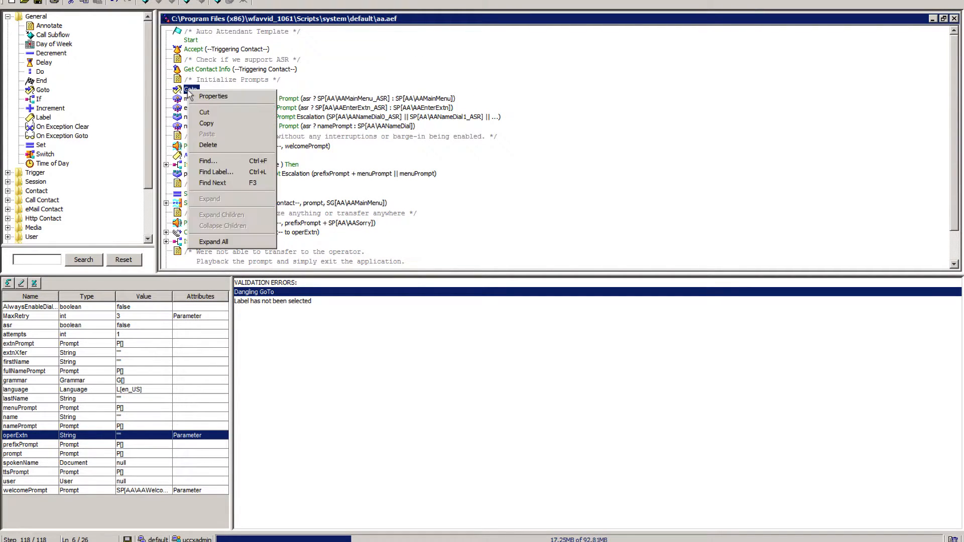
left_click(347, 198)
Give the End step at the bottom of the script the label "end".
scroll(341, 201, "down", 1)
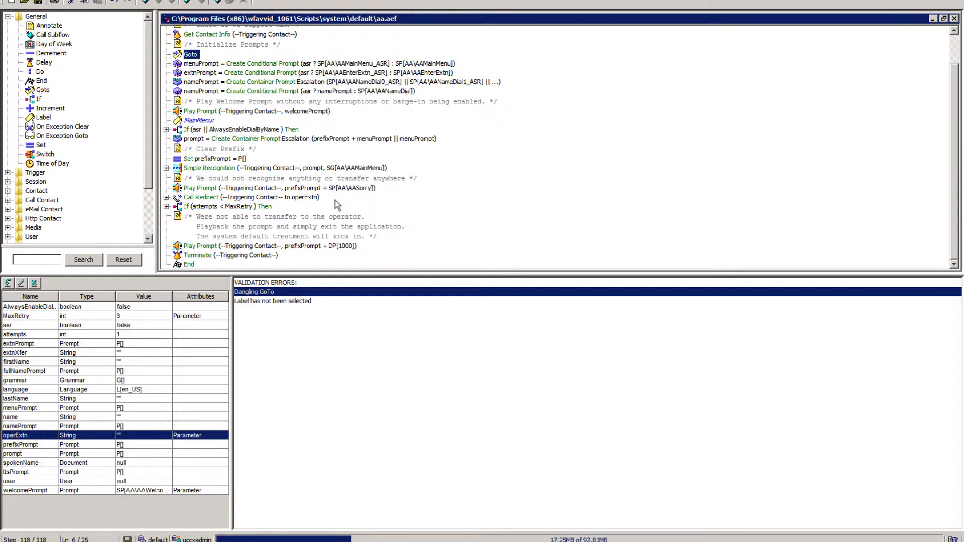
left_click(190, 265)
right_click(191, 265)
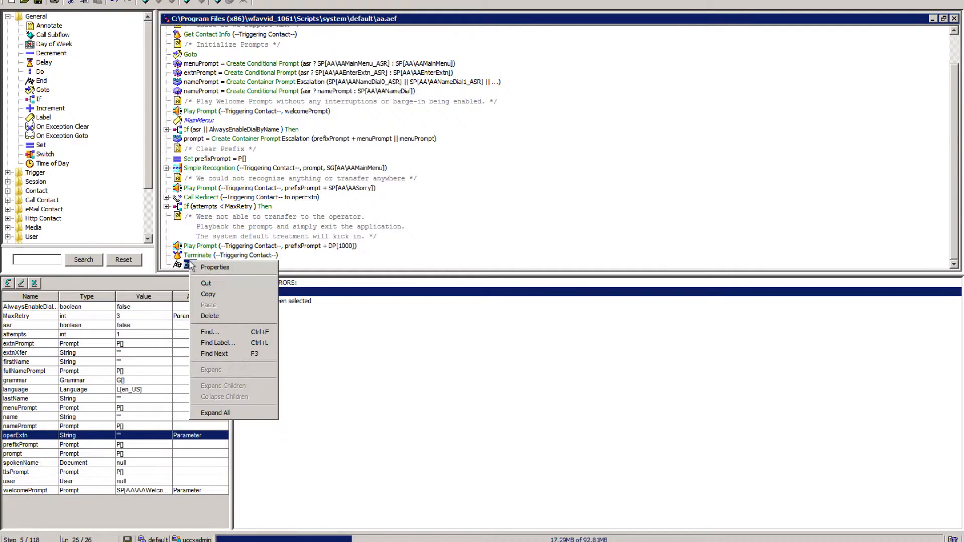
left_click(217, 269)
left_click(31, 59)
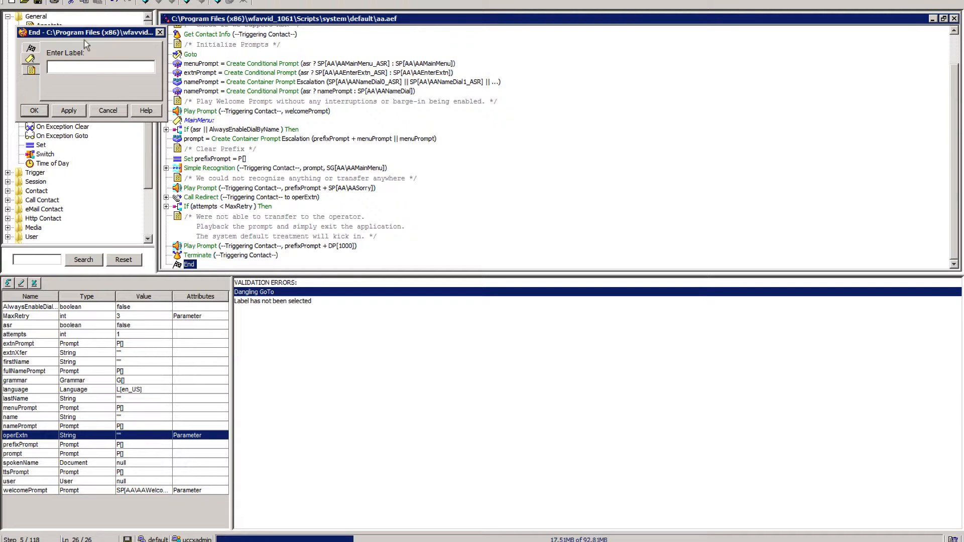
type("end")
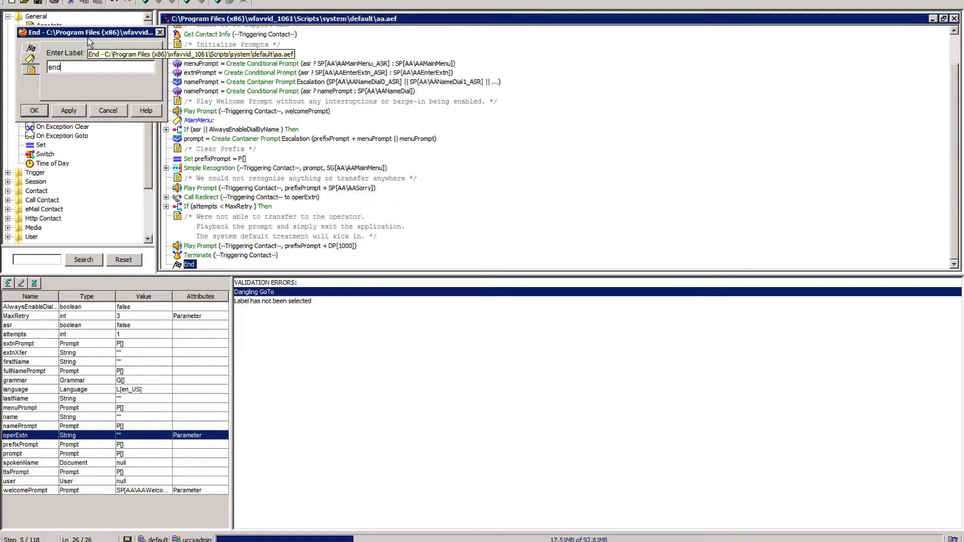
left_click(68, 110)
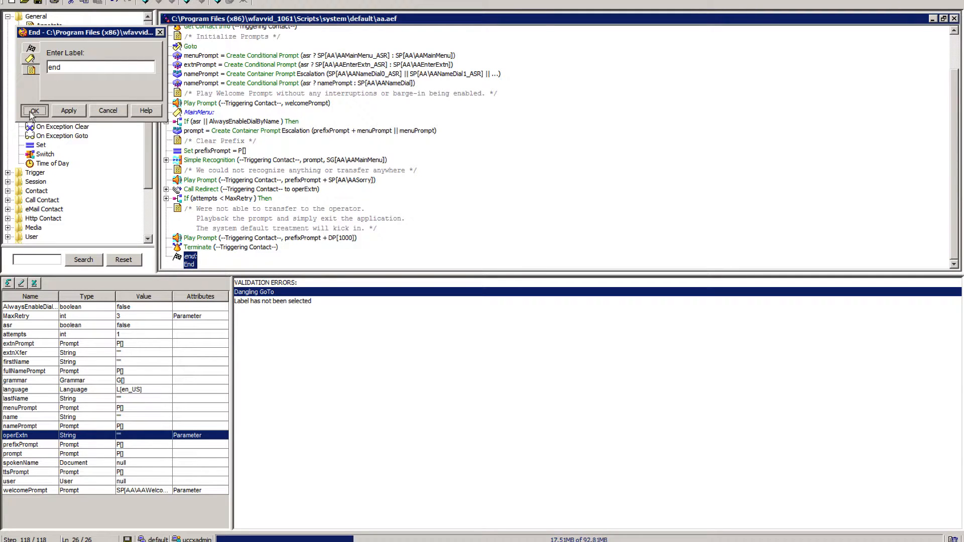
left_click(33, 110)
Set the target label of the Goto step below the Initialize Prompts comment to "end".
scroll(260, 184, "up", 2)
left_click(195, 89)
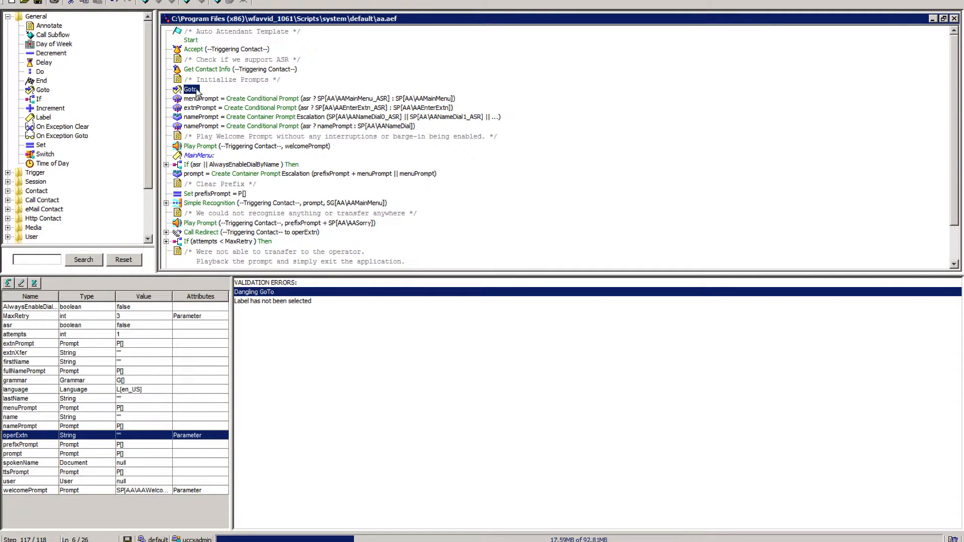
right_click(196, 91)
left_click(217, 96)
left_click(148, 66)
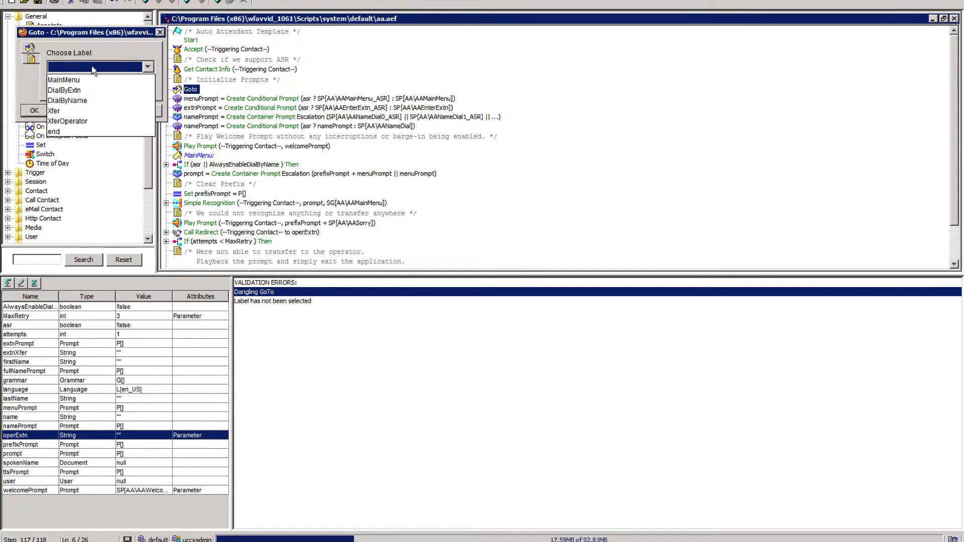
left_click(70, 131)
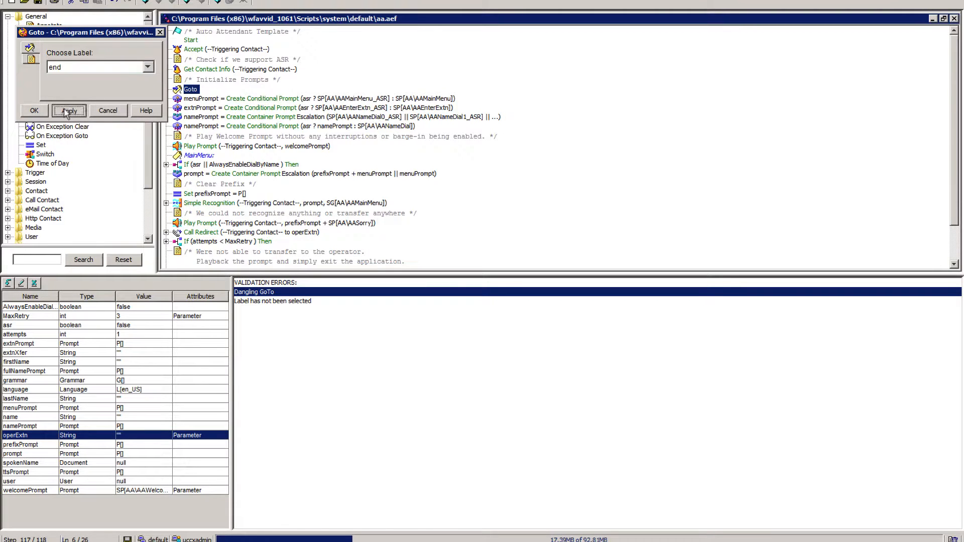
left_click(68, 111)
left_click(34, 111)
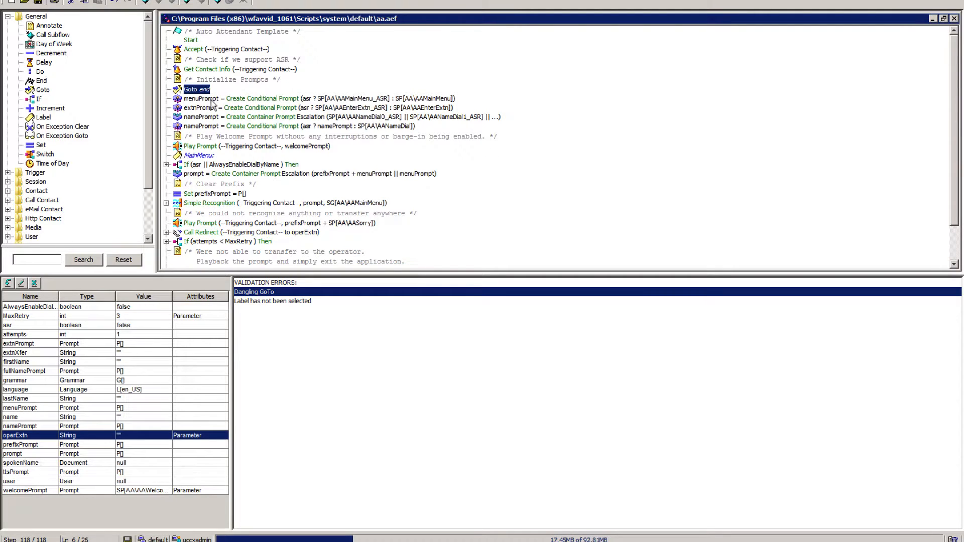
Review the path from the Goto step to the end label, and validate the script once more.
scroll(201, 173, "down", 3)
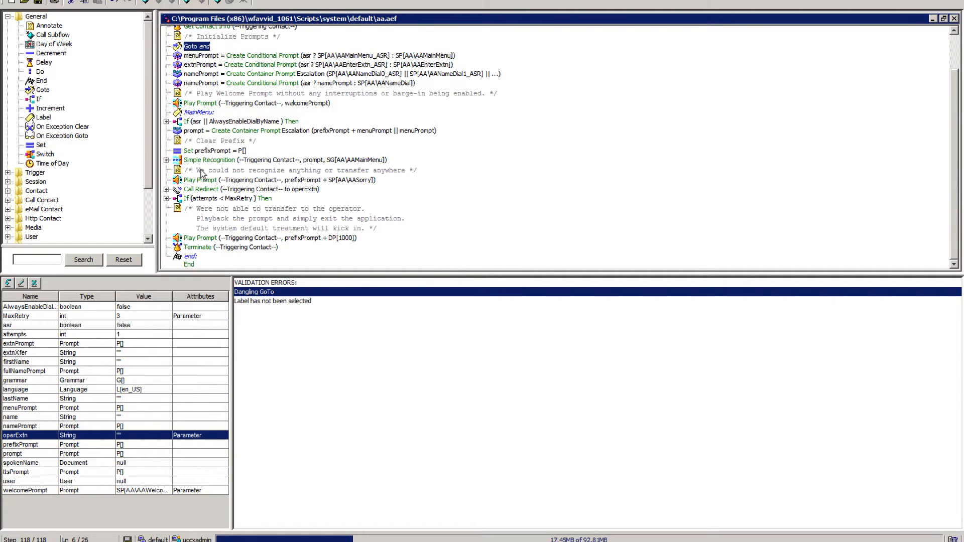
scroll(201, 173, "up", 3)
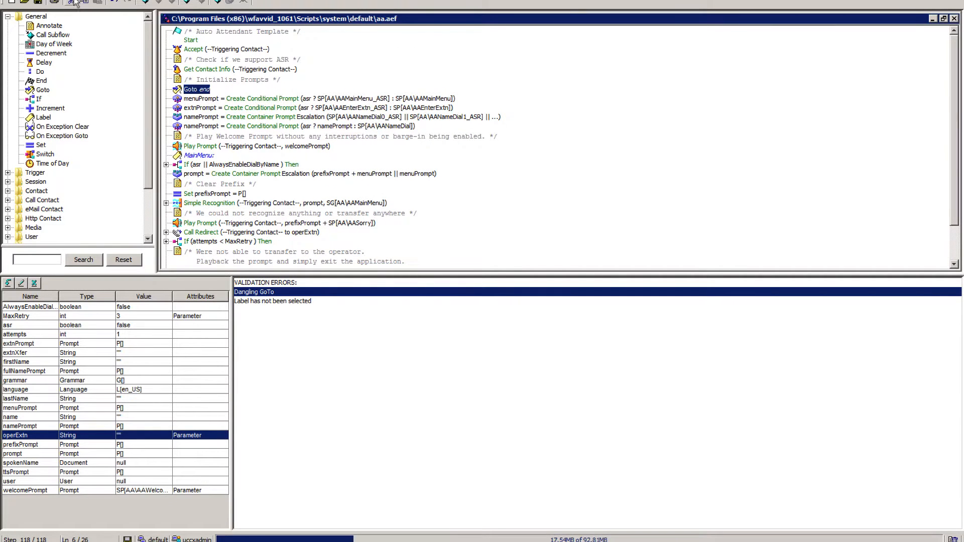
left_click(44, 0)
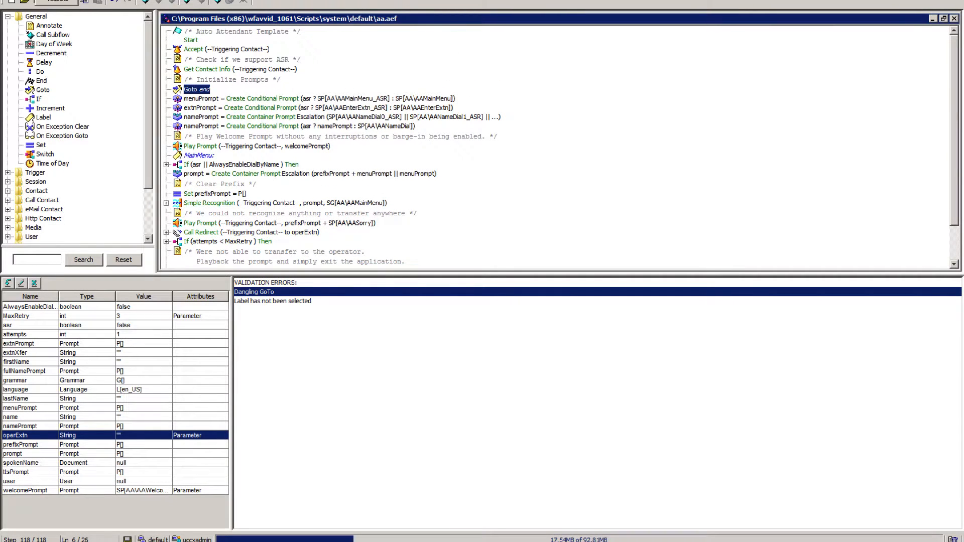
left_click(50, 2)
left_click(487, 280)
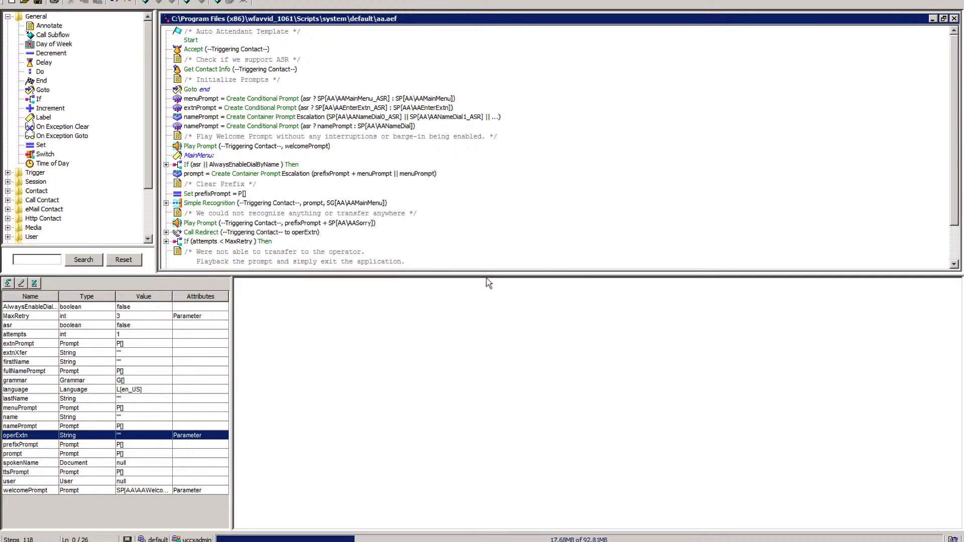
Save the script as testing_aa.aef in the default folder of the Script Repository.
left_click(19, 1)
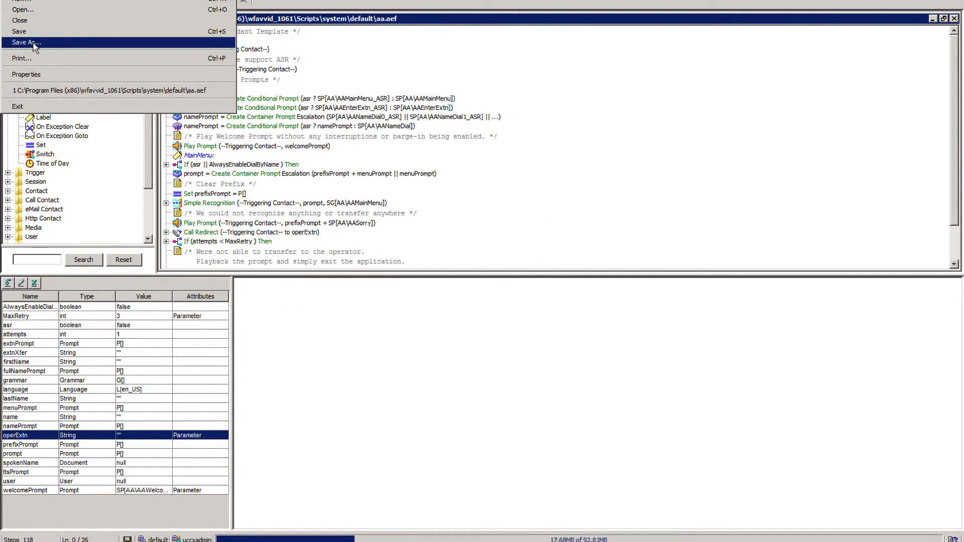
left_click(33, 40)
left_click(423, 70)
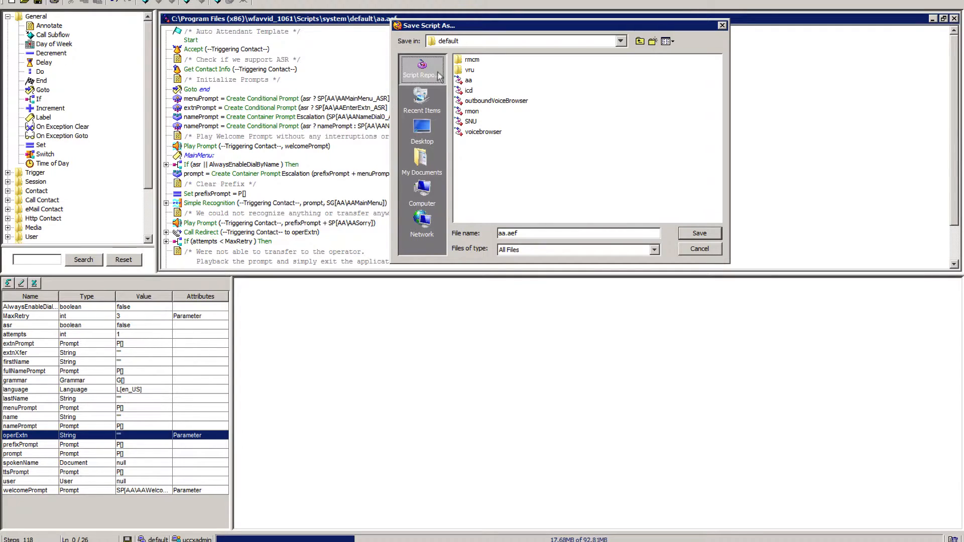
double_click(499, 60)
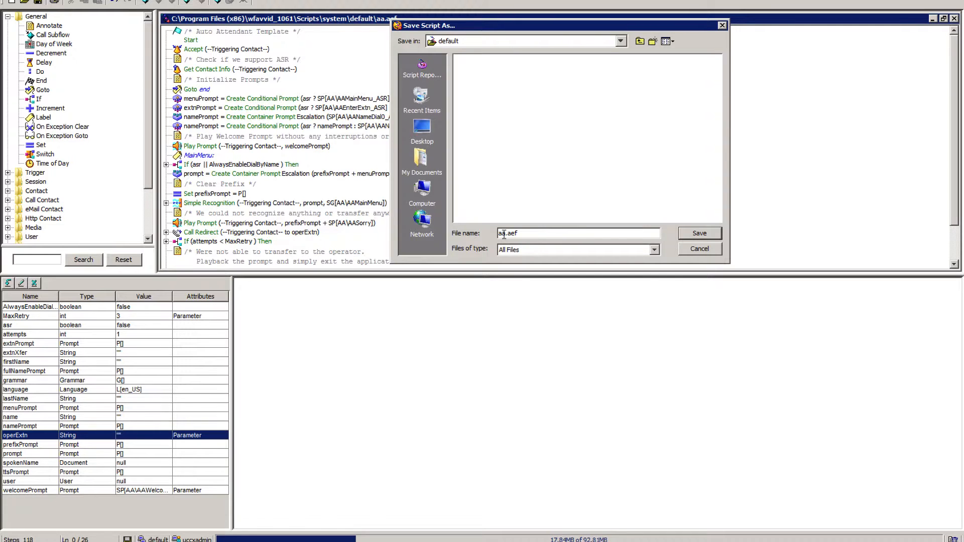
type("testing_")
left_click(697, 236)
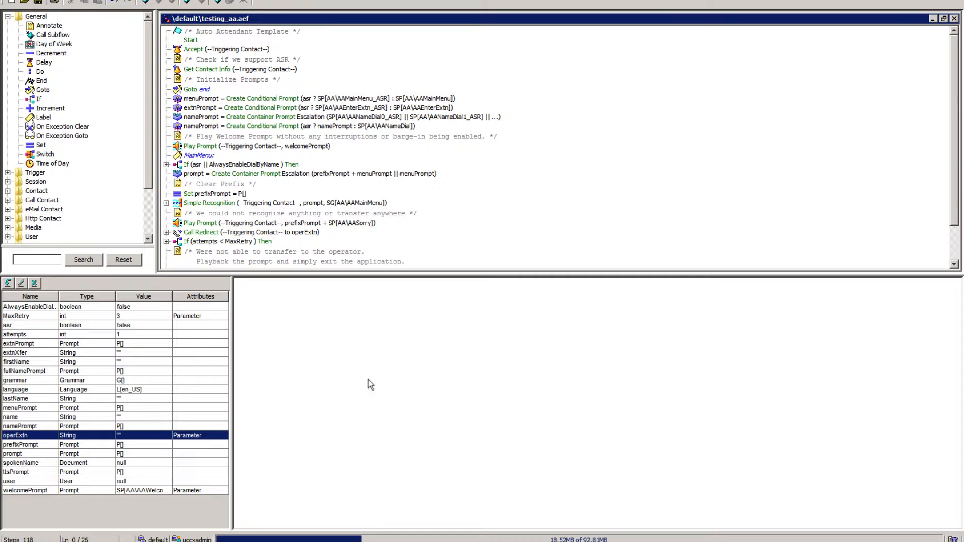
Switch to Cisco Unified CCX Administration and check Script Management for the saved testing_aa.aef script.
left_click(287, 541)
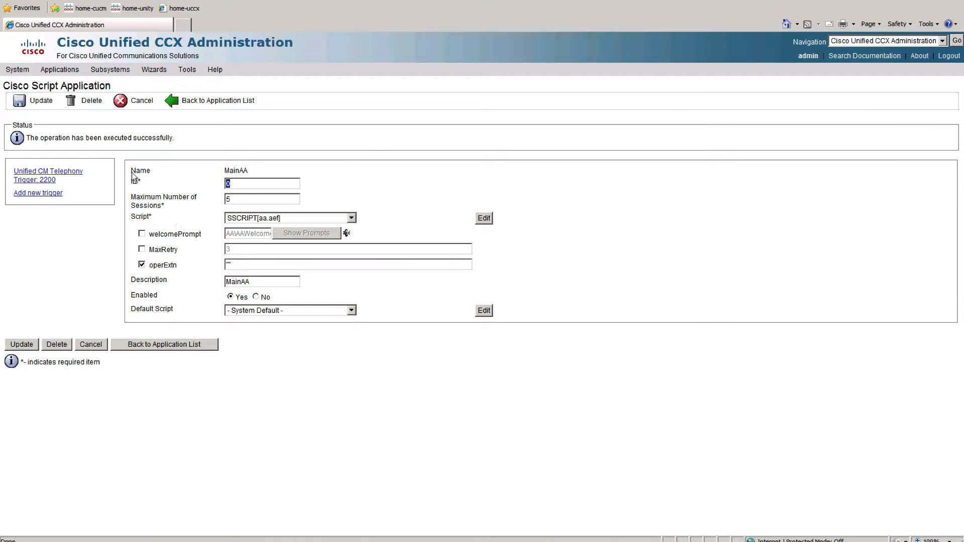
mouse_move(59, 70)
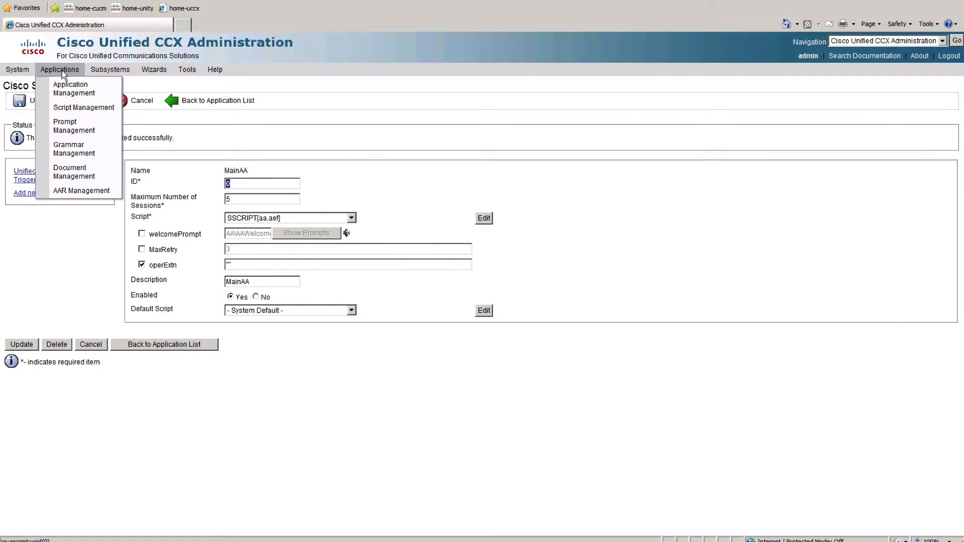
left_click(76, 107)
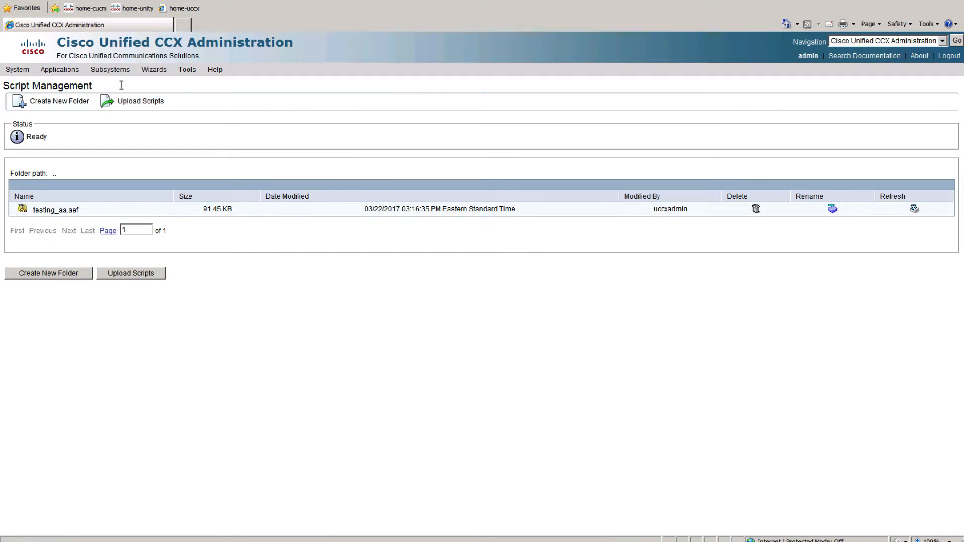
Assign SCRIPT[testing_aa.aef] as the script of the MainAA application and update the application.
mouse_move(62, 70)
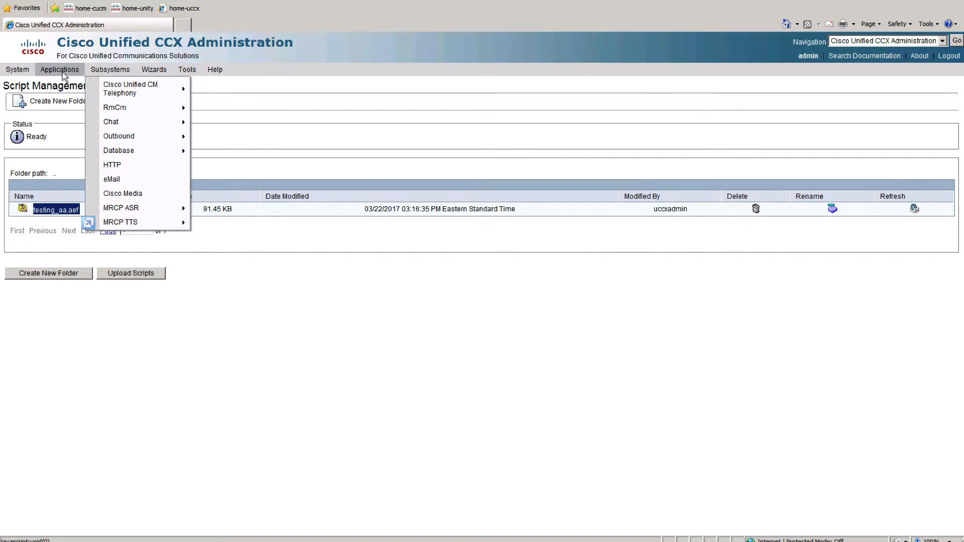
left_click(81, 92)
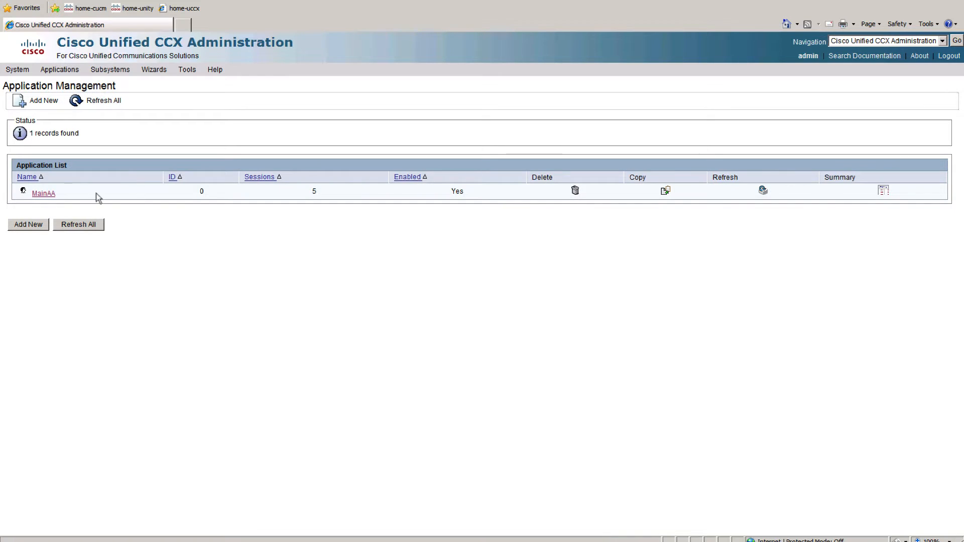
left_click(44, 193)
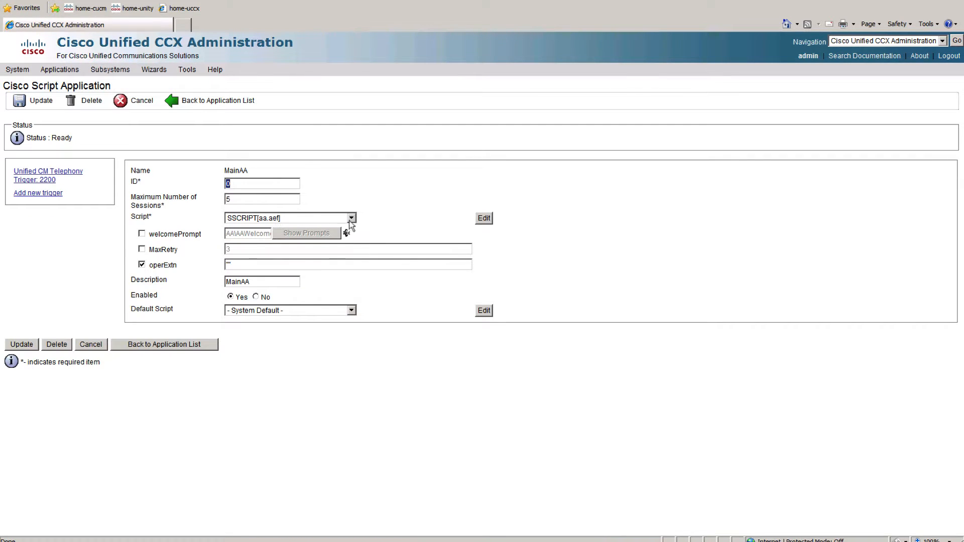
left_click(335, 221)
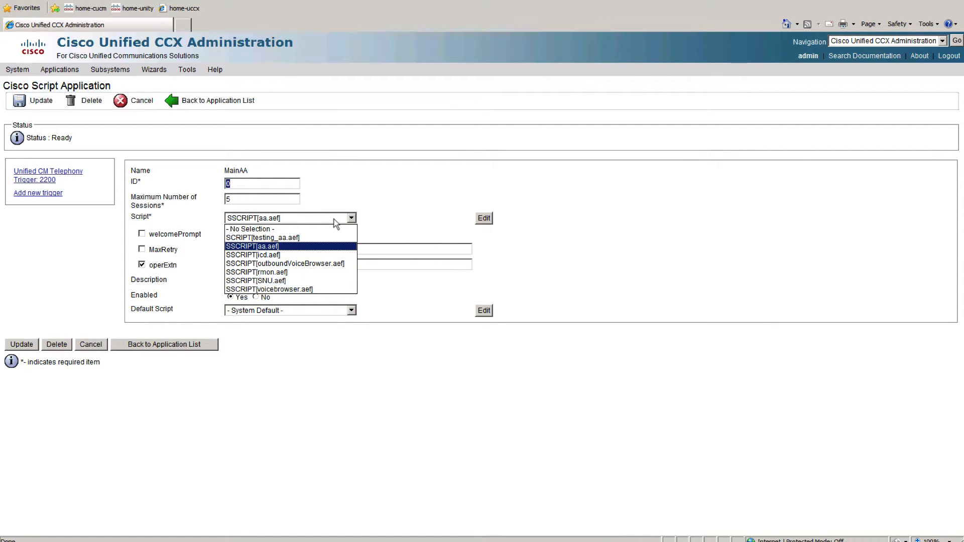
left_click(292, 238)
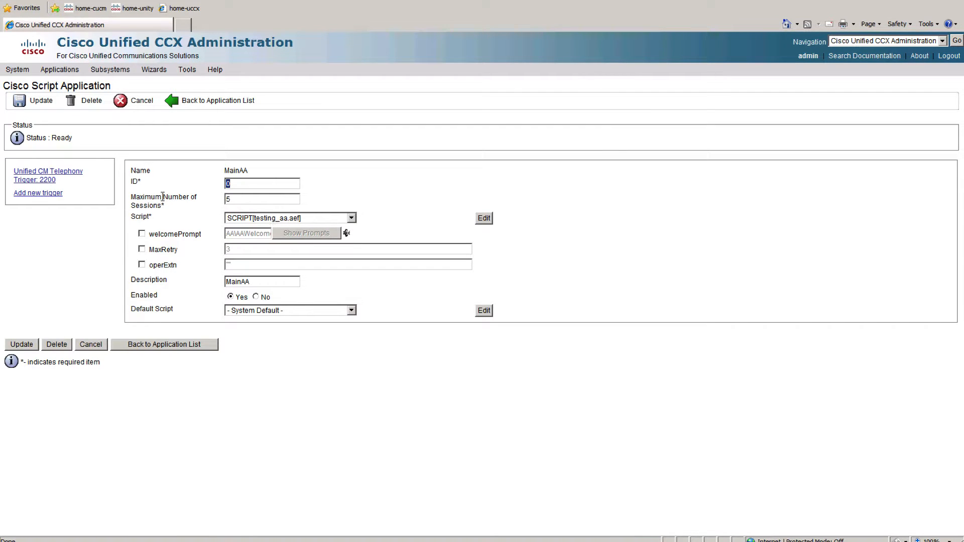
left_click(36, 101)
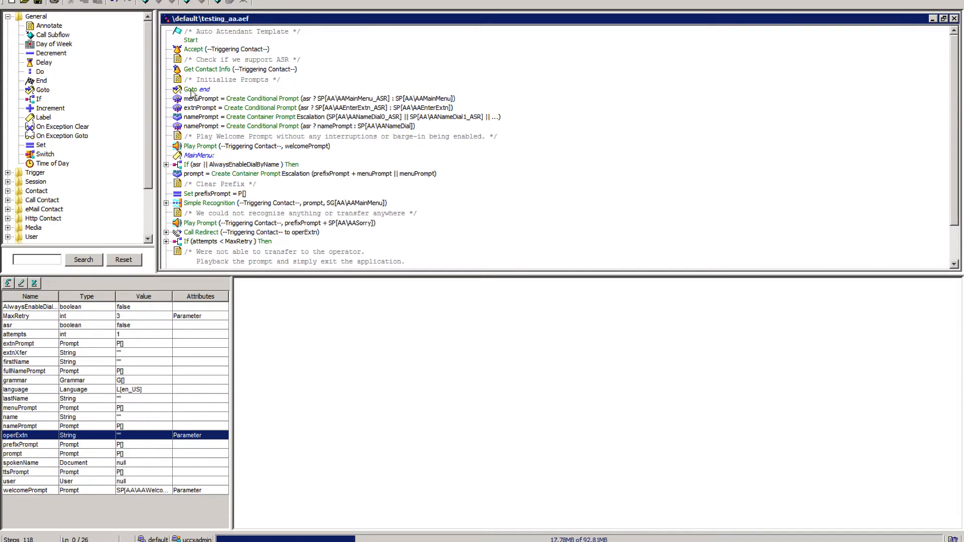
In the script editor, trace the flow of testing_aa.aef from the Goto step to the labelled End step.
left_click(190, 90)
scroll(195, 149, "down", 3)
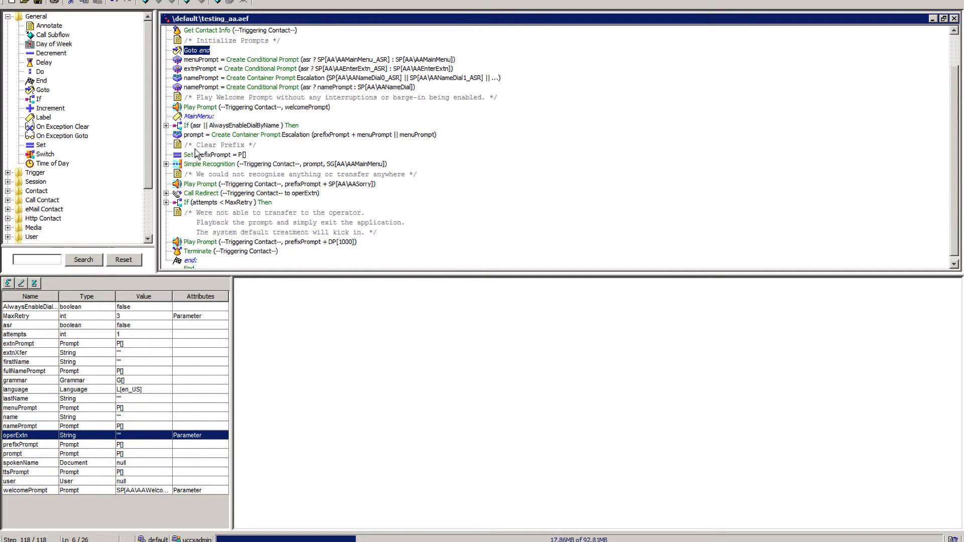
left_click(200, 259)
scroll(232, 251, "up", 3)
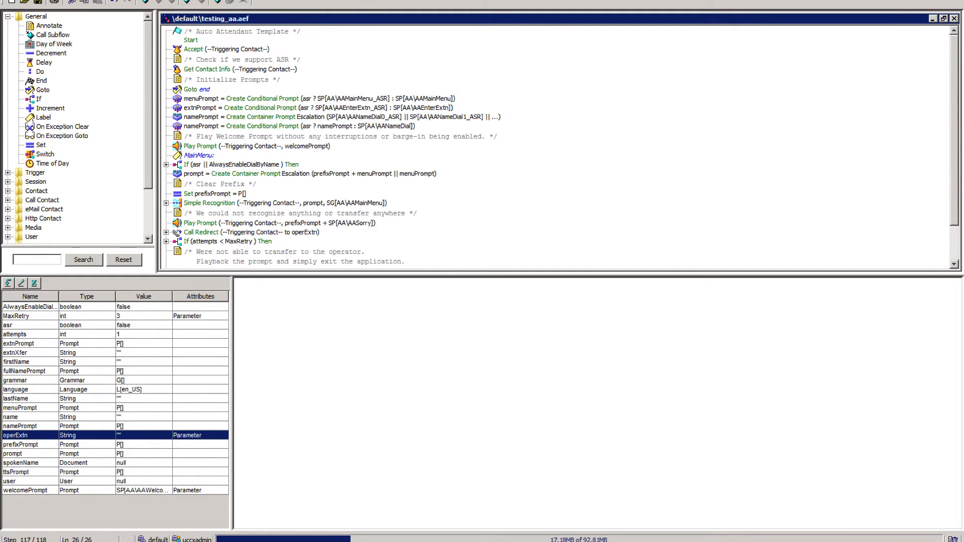
Run a reactive debug of SCRIPT[testing_aa.aef] with a 45-second wait time straight through to completion, and close the debug copy.
left_click(66, 0)
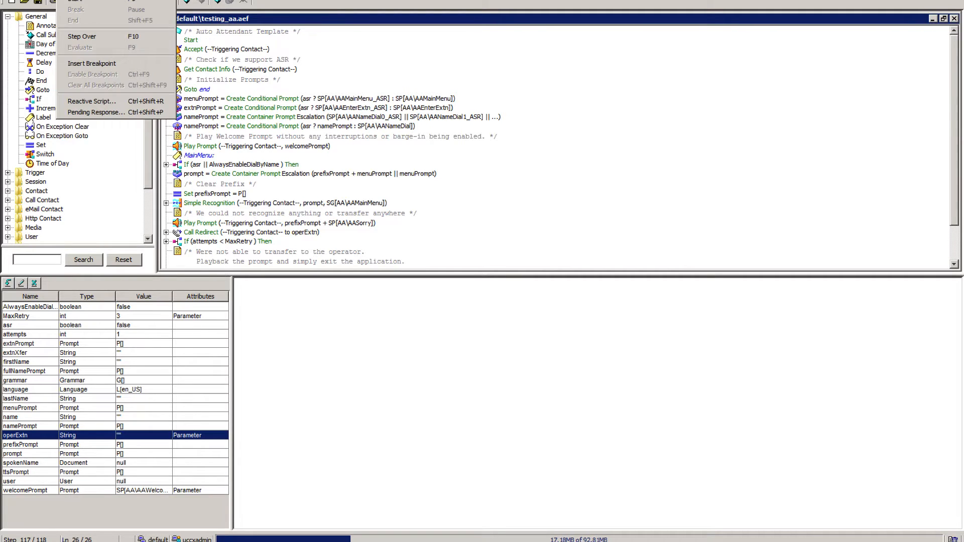
left_click(118, 105)
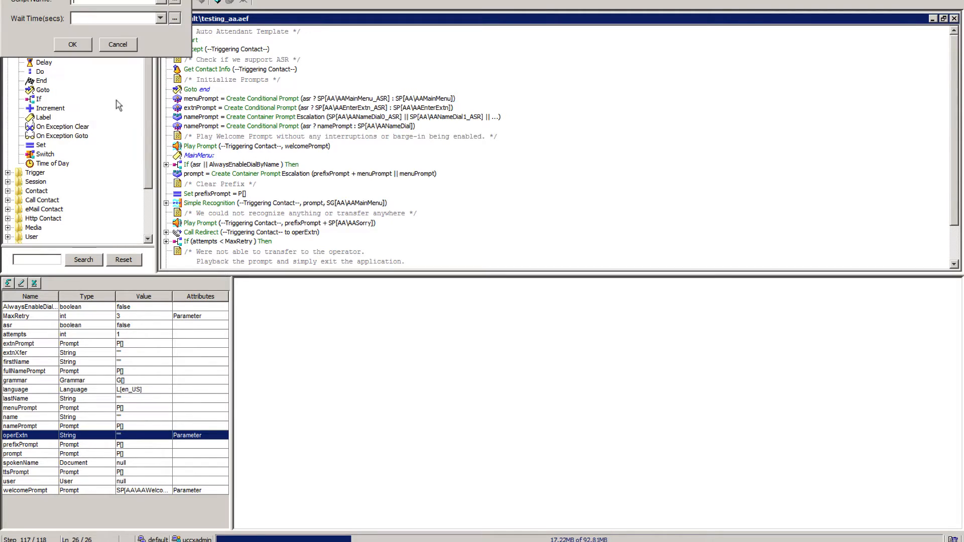
left_click(164, 2)
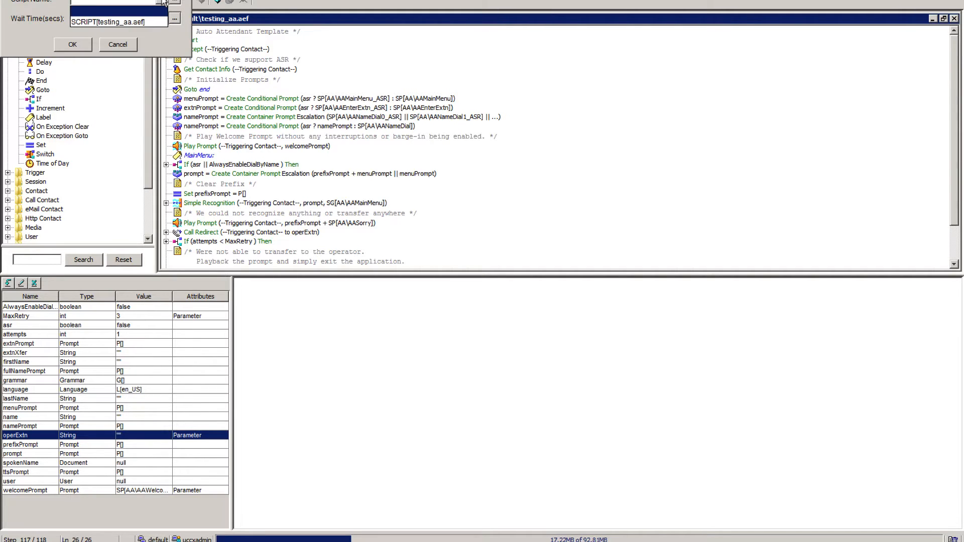
left_click(135, 21)
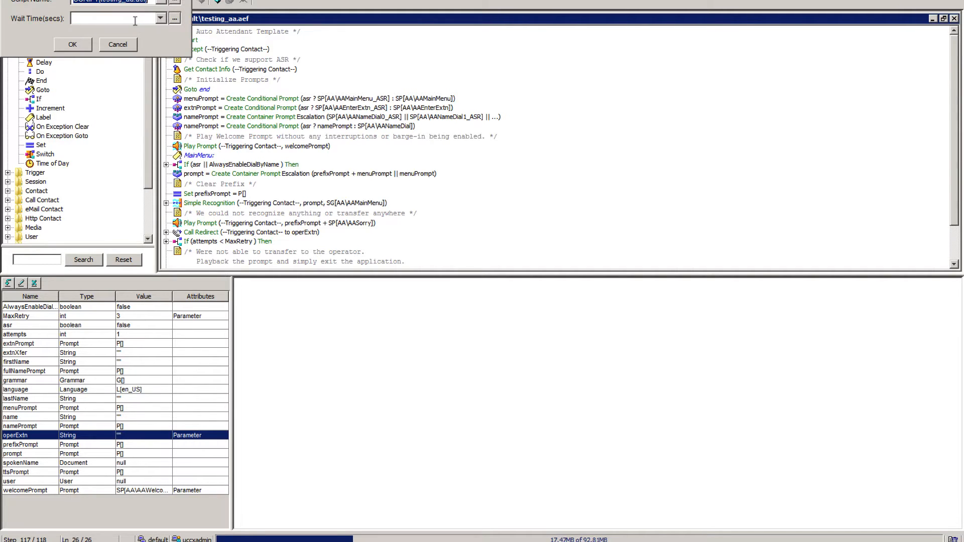
left_click(161, 19)
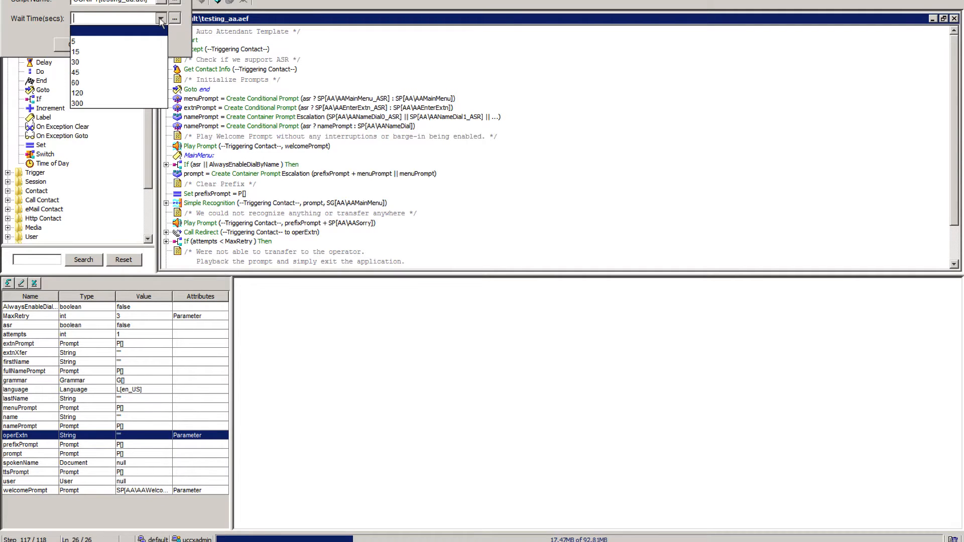
left_click(78, 73)
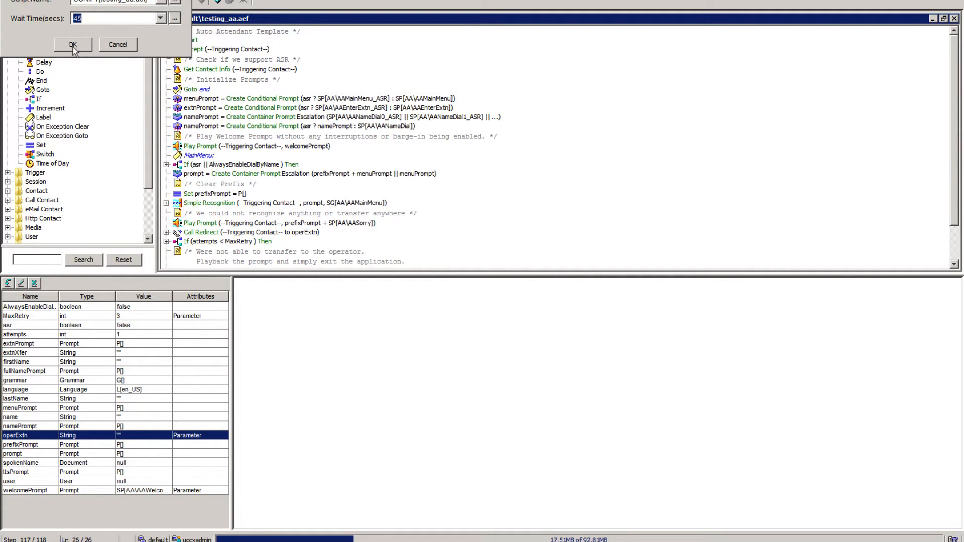
left_click(72, 45)
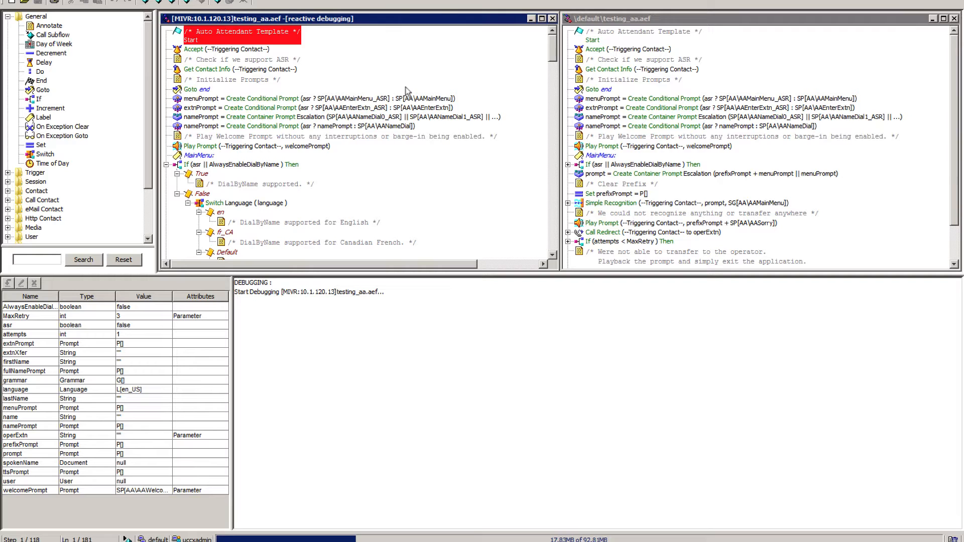
left_click(145, 2)
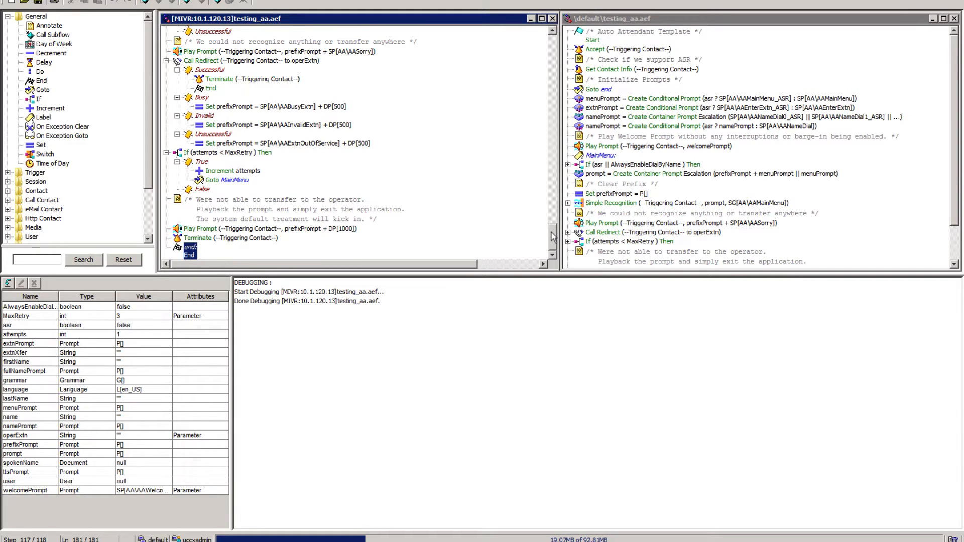
left_click(552, 19)
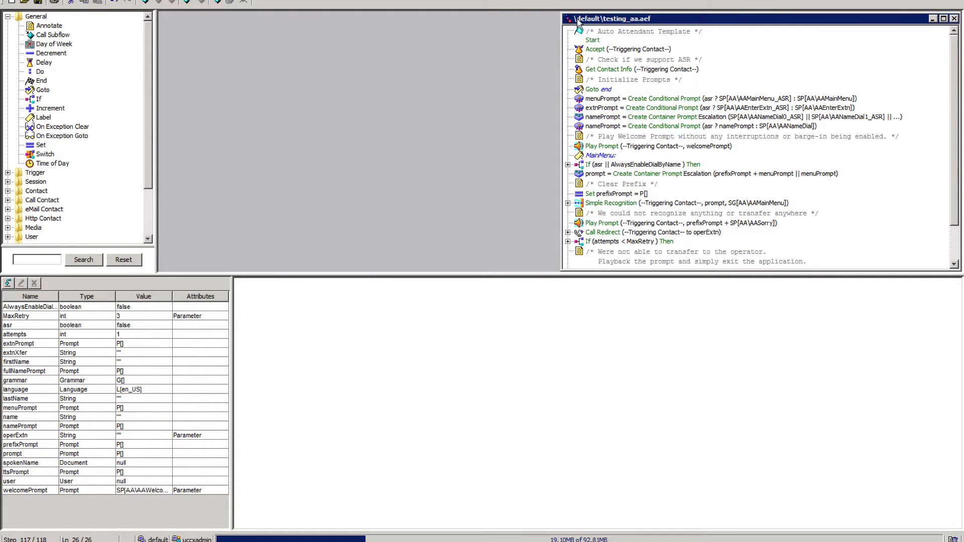
Start another reactive debugging session for SCRIPT[testing_aa.aef] with a wait time of 45 seconds.
left_click(68, 1)
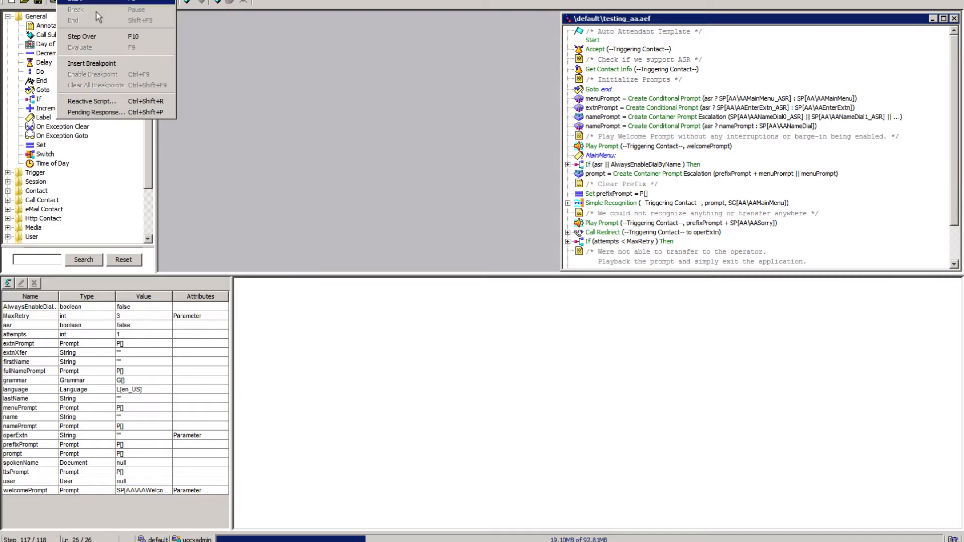
left_click(115, 100)
left_click(161, 1)
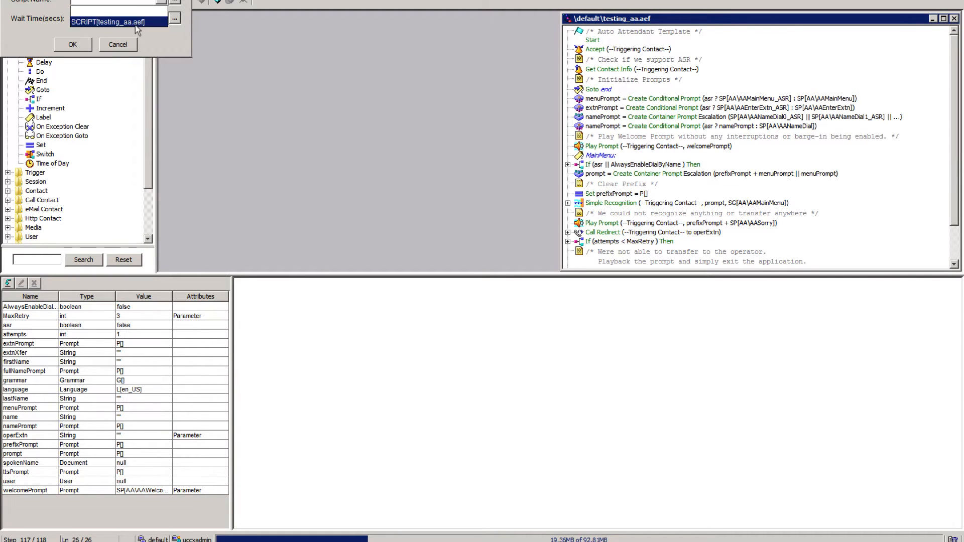
left_click(106, 19)
left_click(161, 18)
left_click(75, 73)
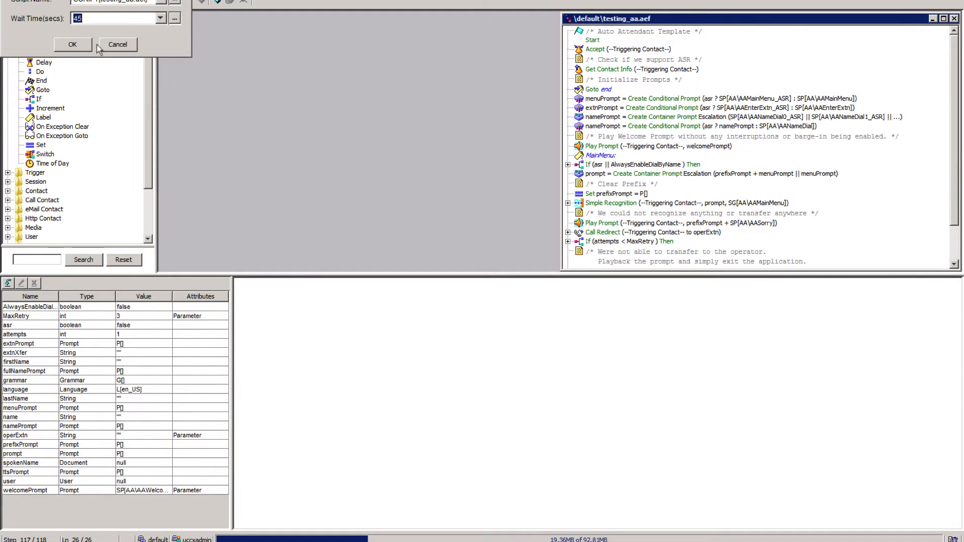
left_click(74, 43)
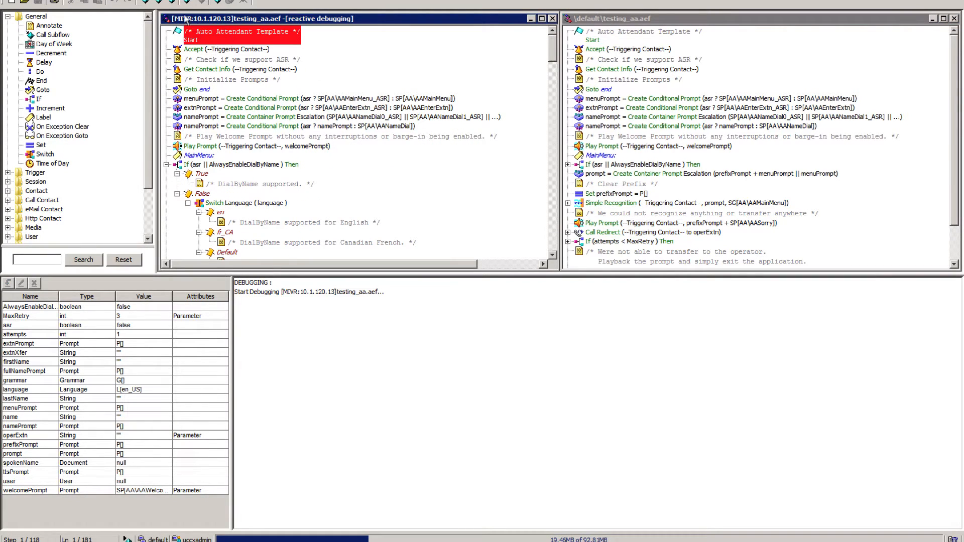
Step over the debugged script one step at a time from Start through the labelled End step, and close the debug copy.
left_click(188, 2)
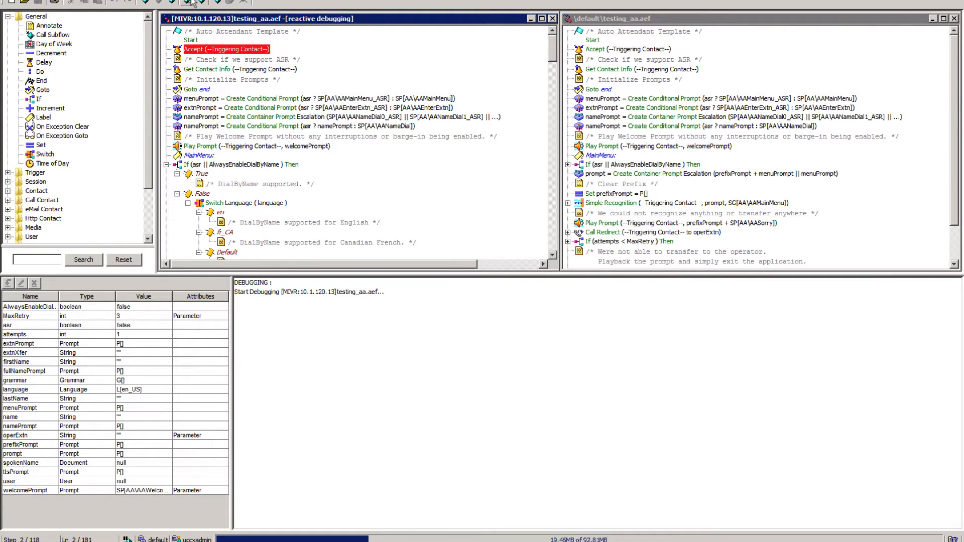
left_click(188, 2)
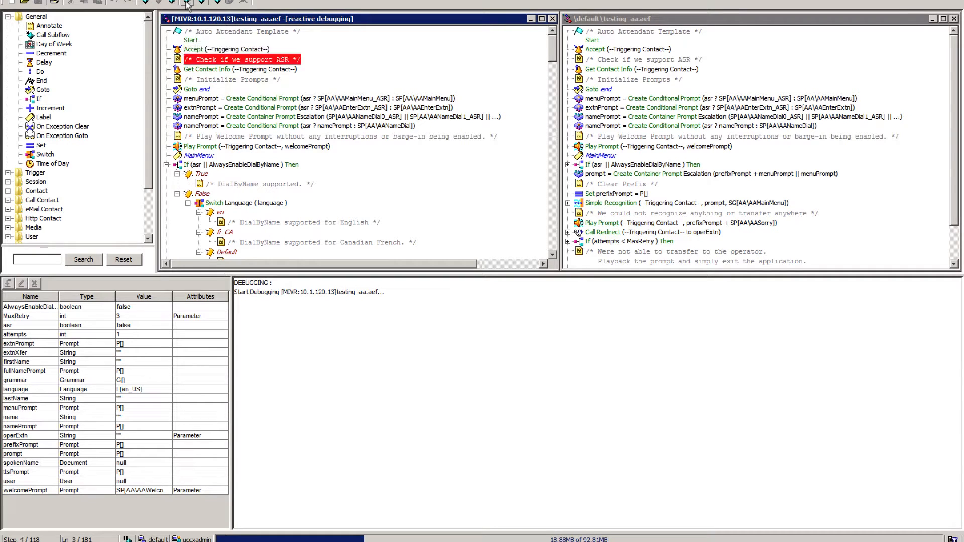
left_click(188, 2)
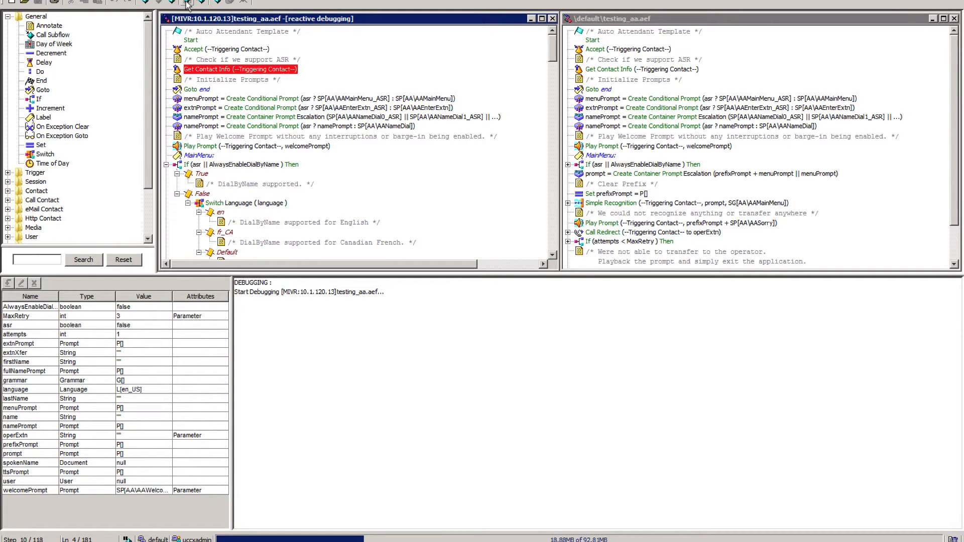
left_click(187, 2)
left_click(187, 3)
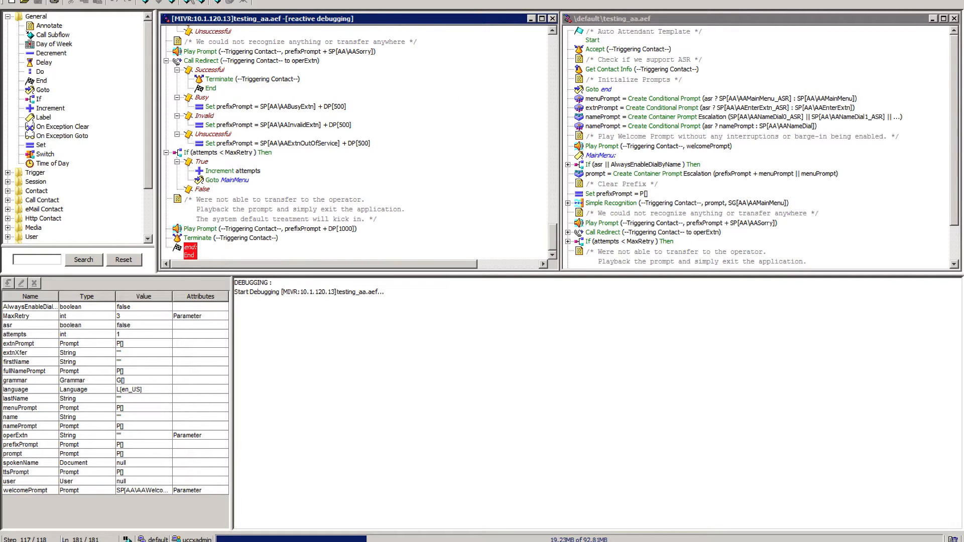
left_click(187, 3)
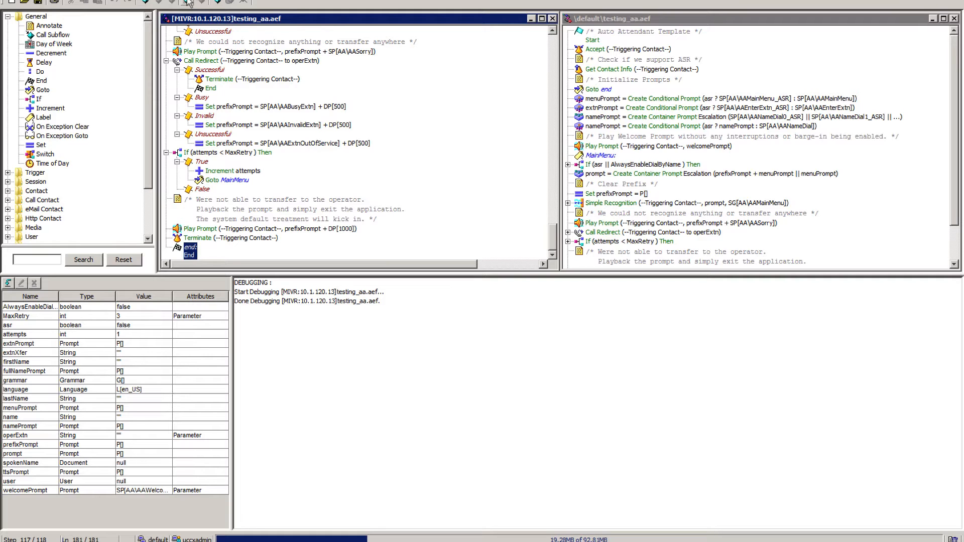
left_click(552, 18)
Maximize the testing_aa.aef script, delete its Goto end step and save the script.
double_click(594, 21)
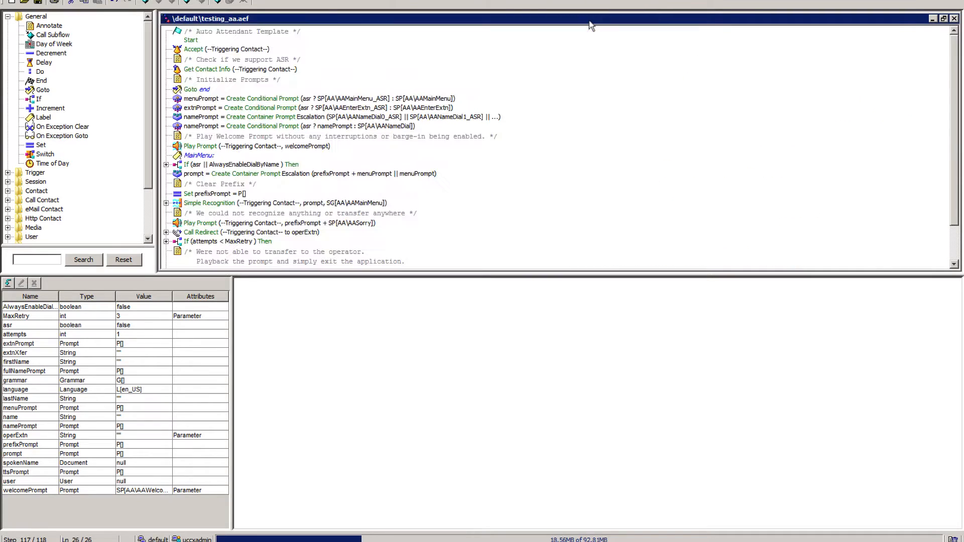
right_click(192, 89)
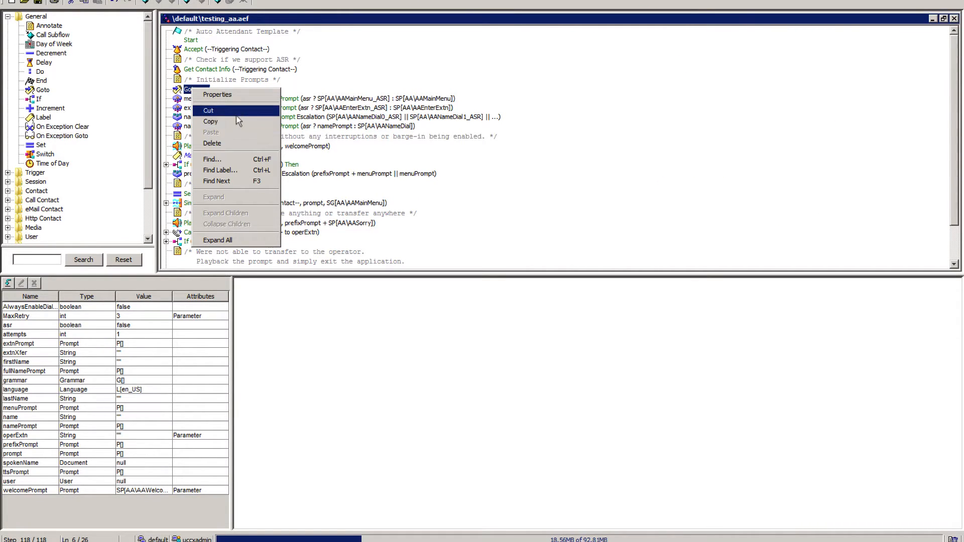
left_click(229, 144)
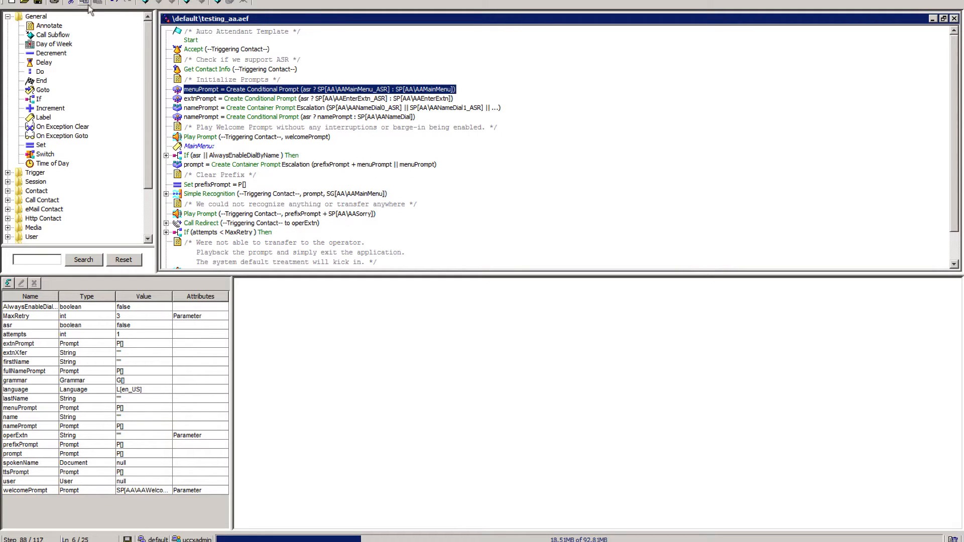
left_click(39, 3)
Switch to Cisco Unified CCX Administration and refresh the MainAA application in Application Management.
key("ctrl+Left")
key("ctrl+Right")
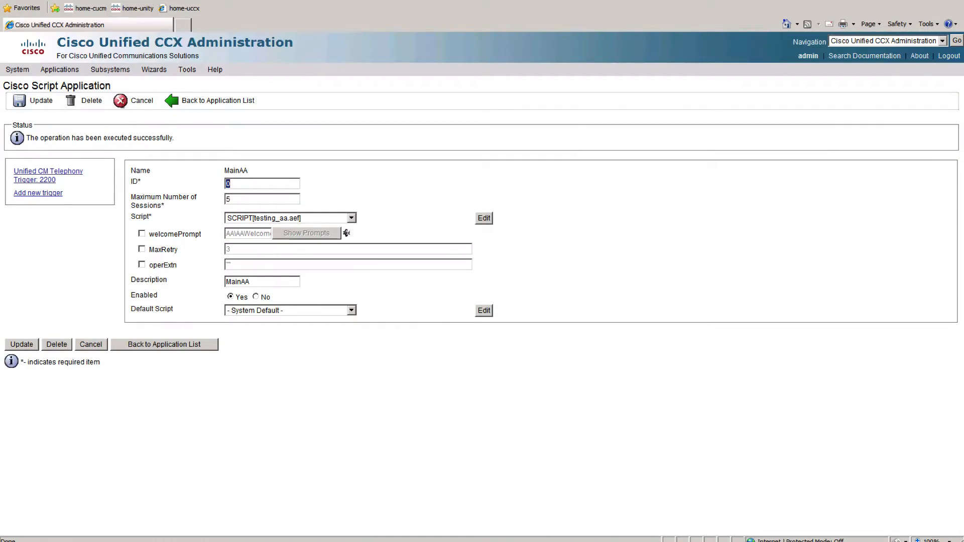
mouse_move(54, 73)
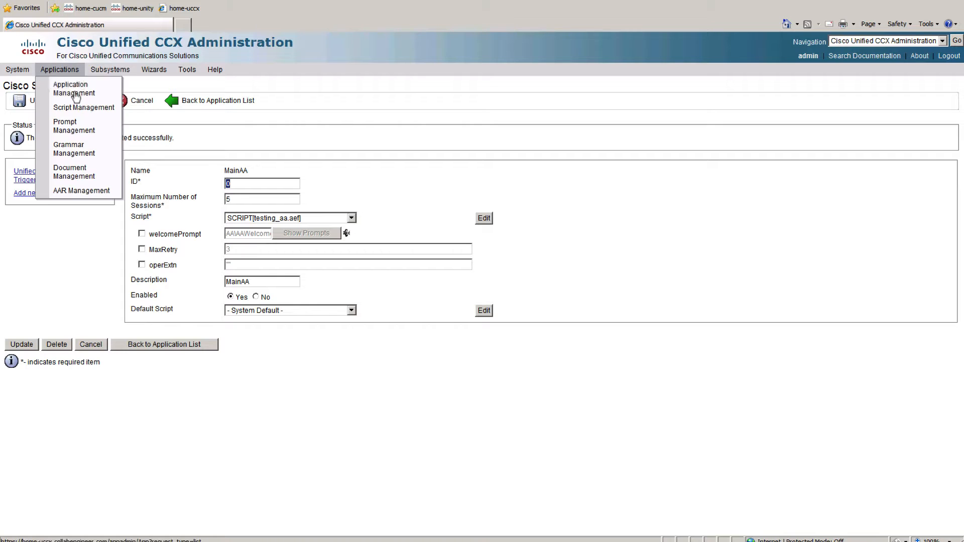
left_click(83, 95)
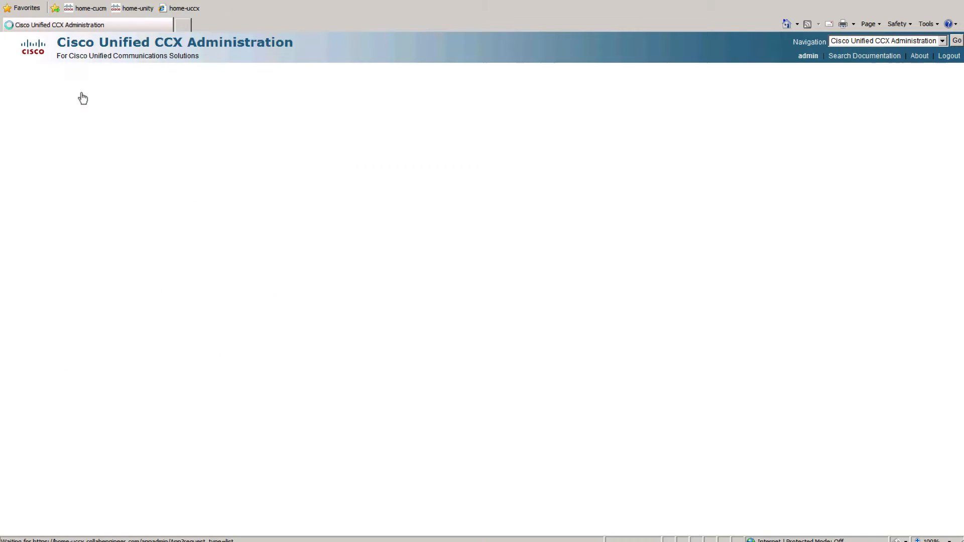
left_click(764, 191)
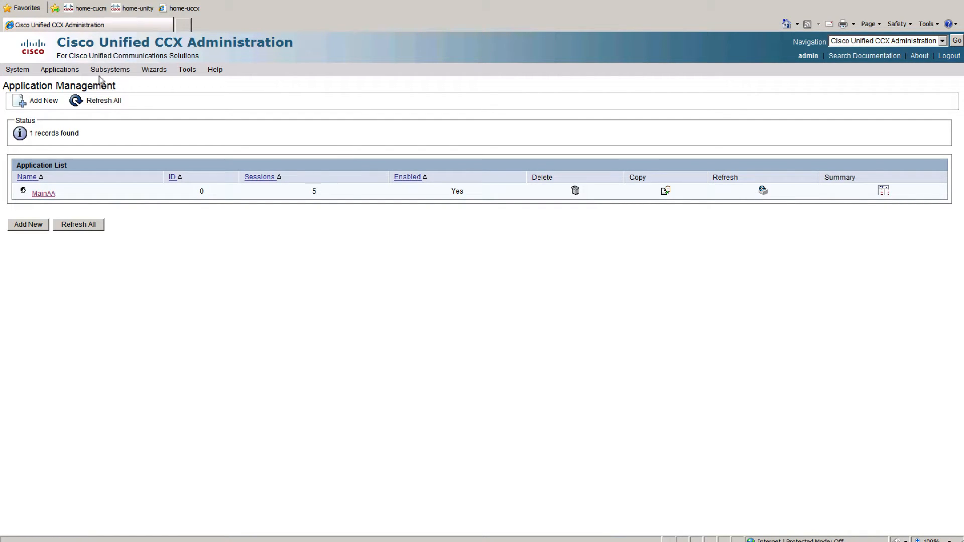
Refresh the testing_aa.aef script in Script Management.
left_click(59, 69)
left_click(92, 108)
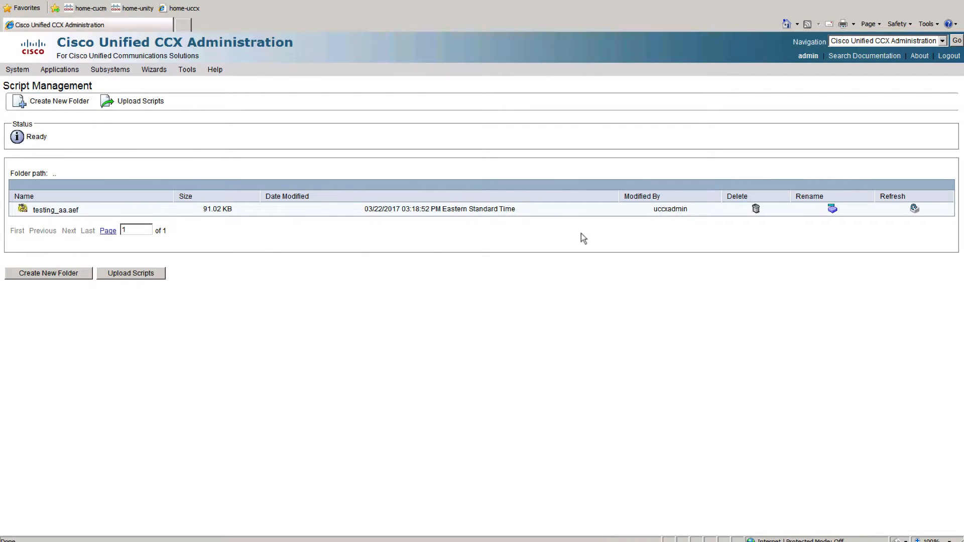
left_click(915, 209)
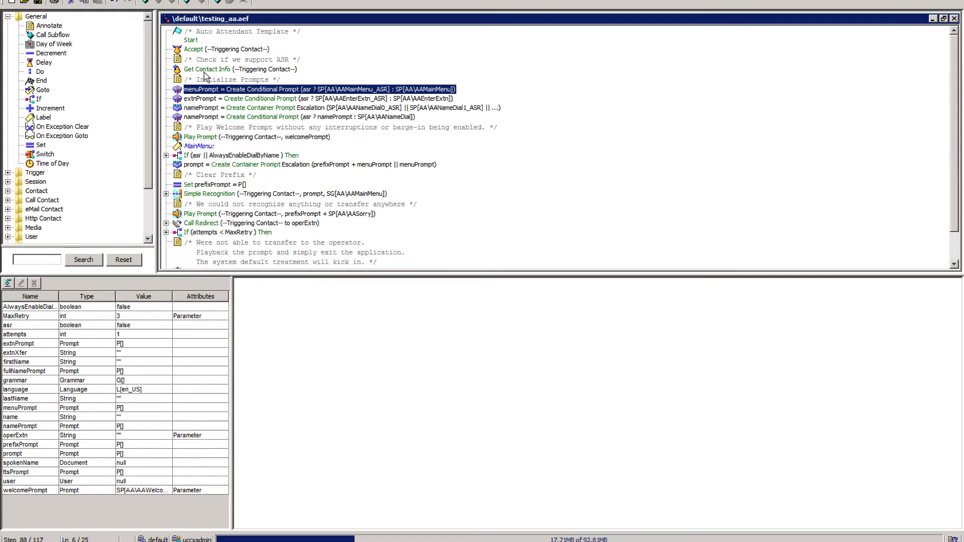
In the script editor, start a reactive debugging session for SCRIPT[testing_aa.aef] with a wait time of 30 seconds.
left_click(112, 3)
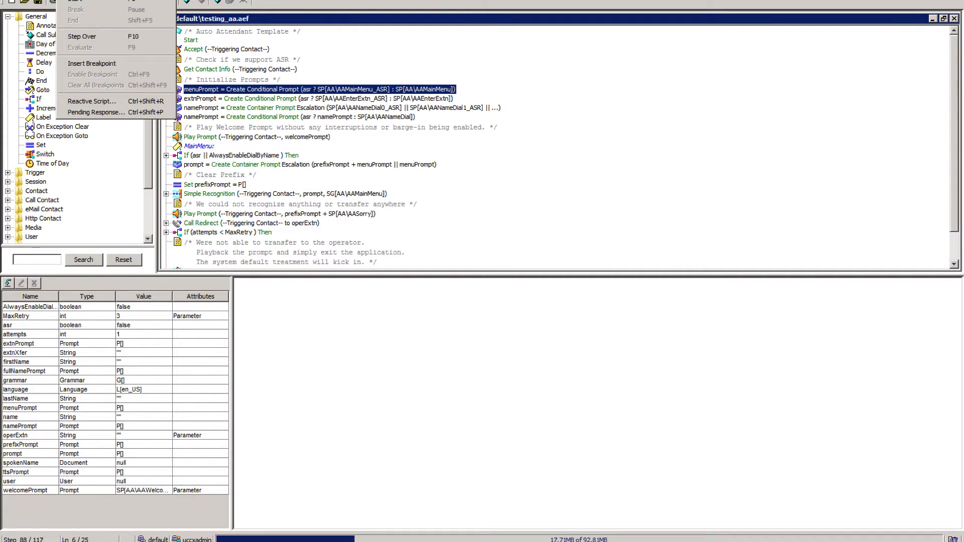
left_click(111, 105)
left_click(161, 2)
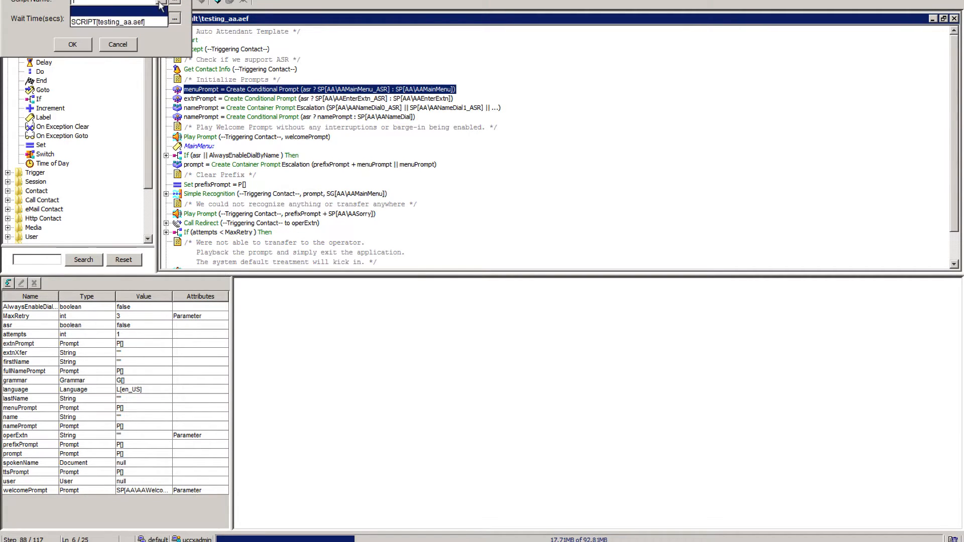
left_click(126, 22)
left_click(156, 18)
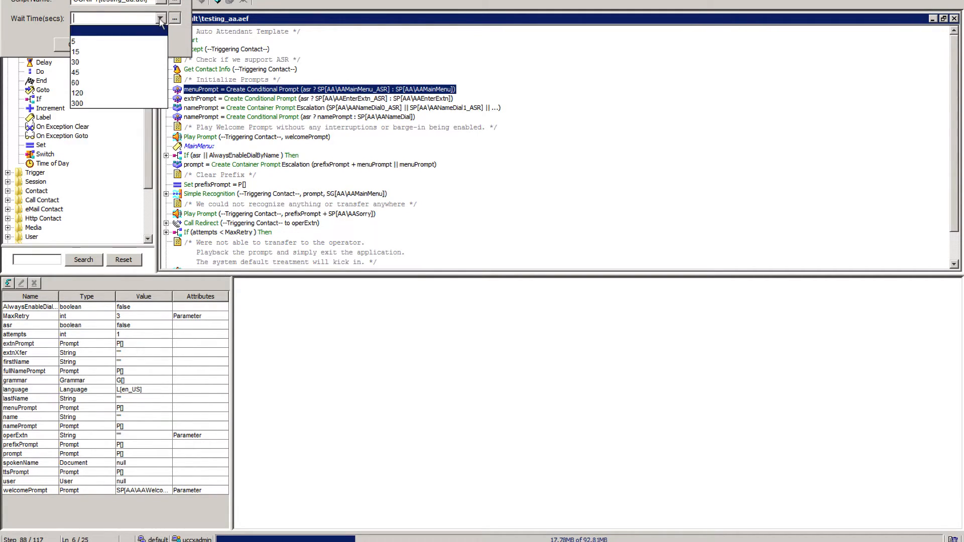
left_click(103, 62)
left_click(73, 45)
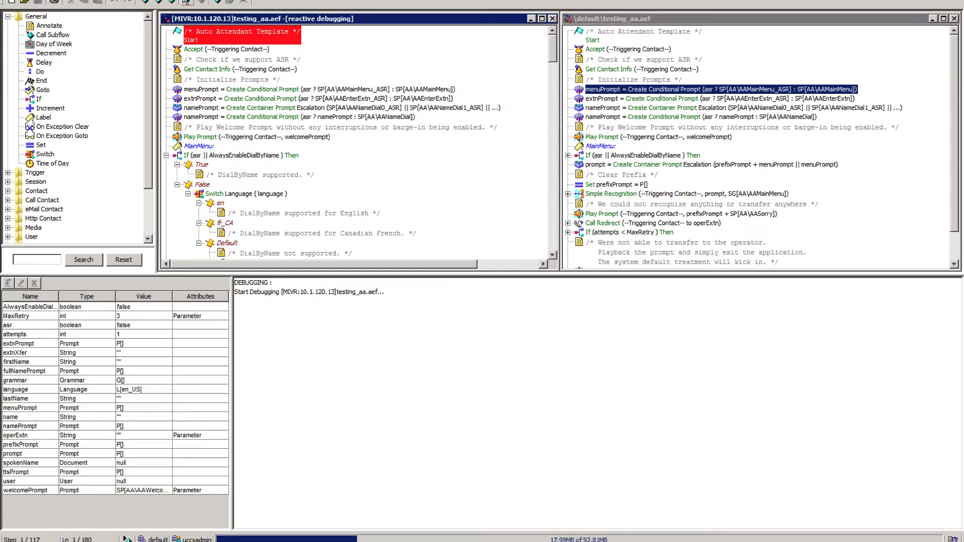
Step the reactive debugger from Start through the prompt initialization and welcome Play Prompt to the MainMenu label.
left_click(187, 2)
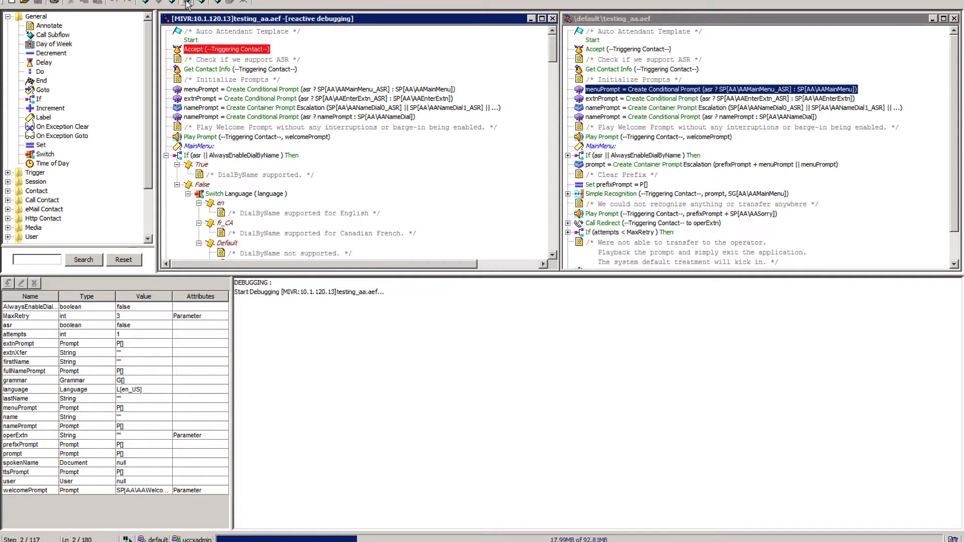
left_click(187, 3)
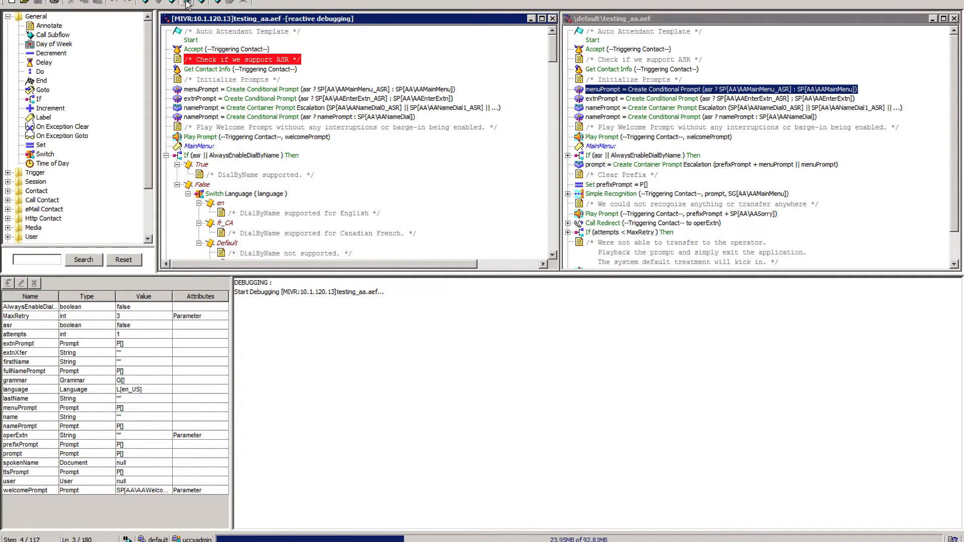
left_click(187, 3)
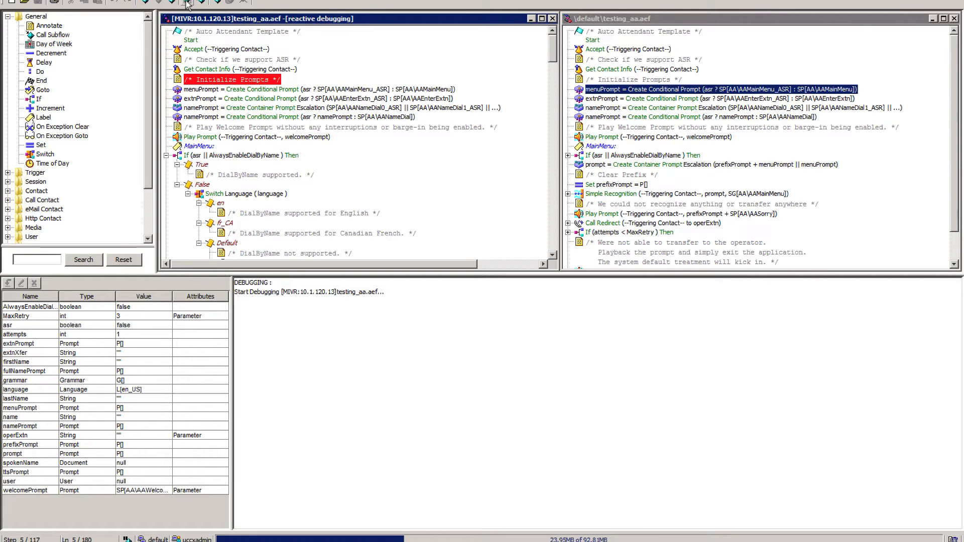
left_click(187, 3)
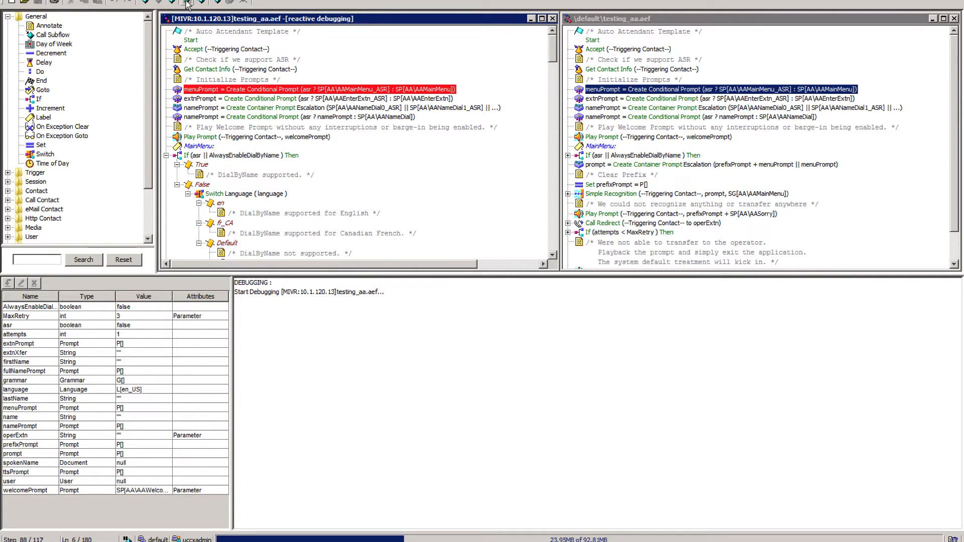
left_click(186, 3)
left_click(187, 3)
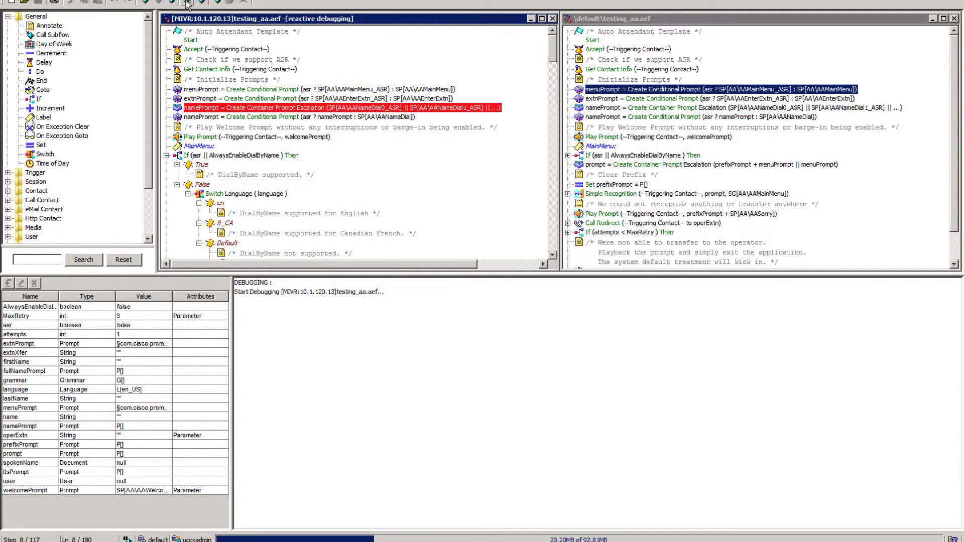
left_click(187, 3)
left_click(187, 3)
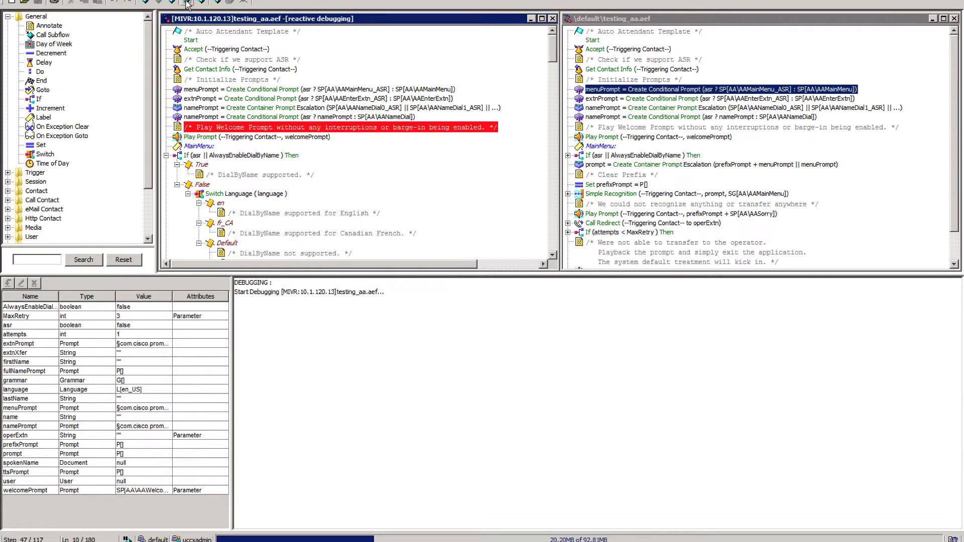
left_click(187, 3)
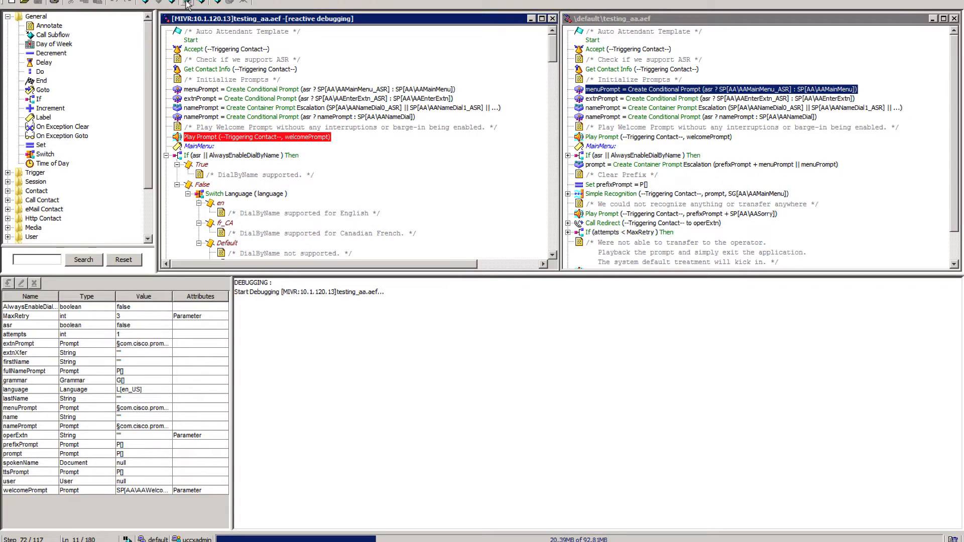
left_click(187, 3)
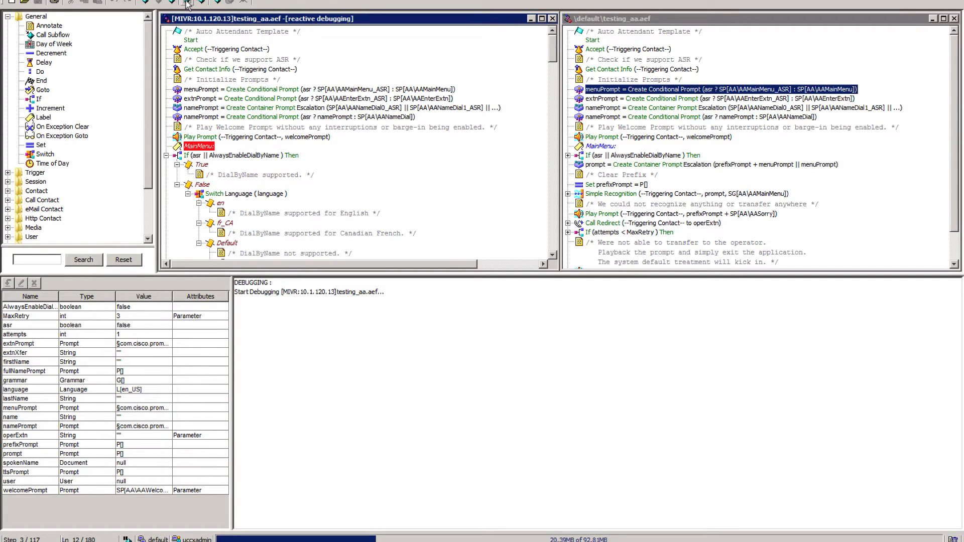
Step through the AlwaysEnableDialByName check, the language switch and the prompt setup to the Simple Recognition step.
left_click(187, 3)
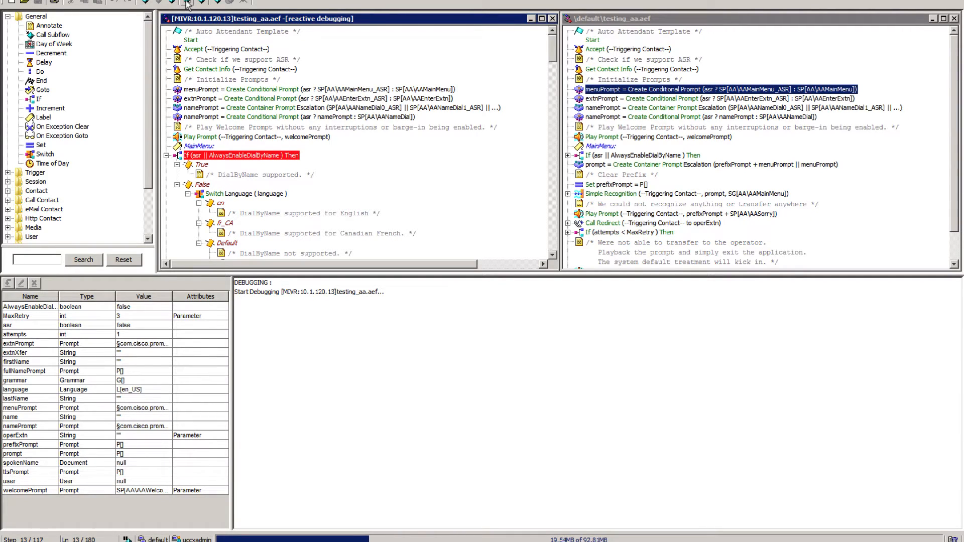
left_click(187, 3)
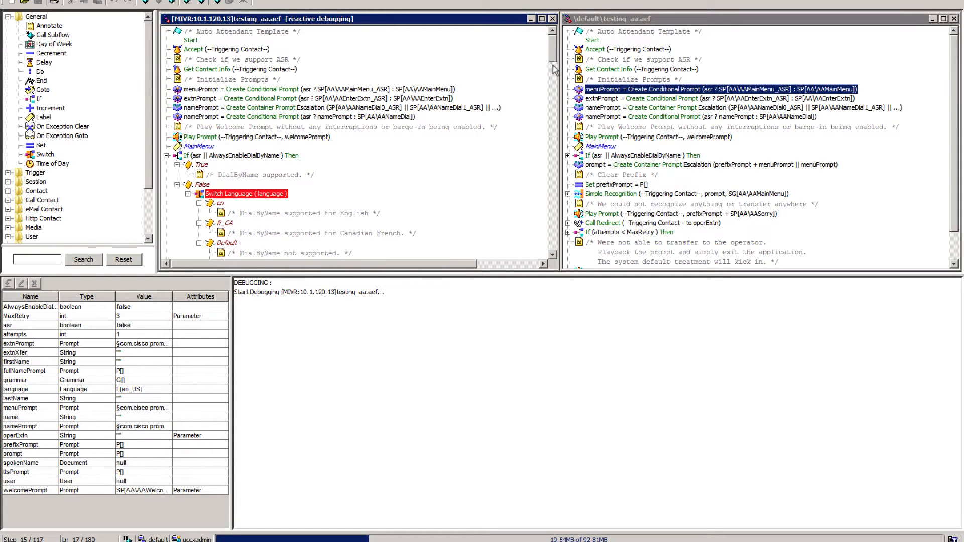
left_click_drag(554, 63, 554, 75)
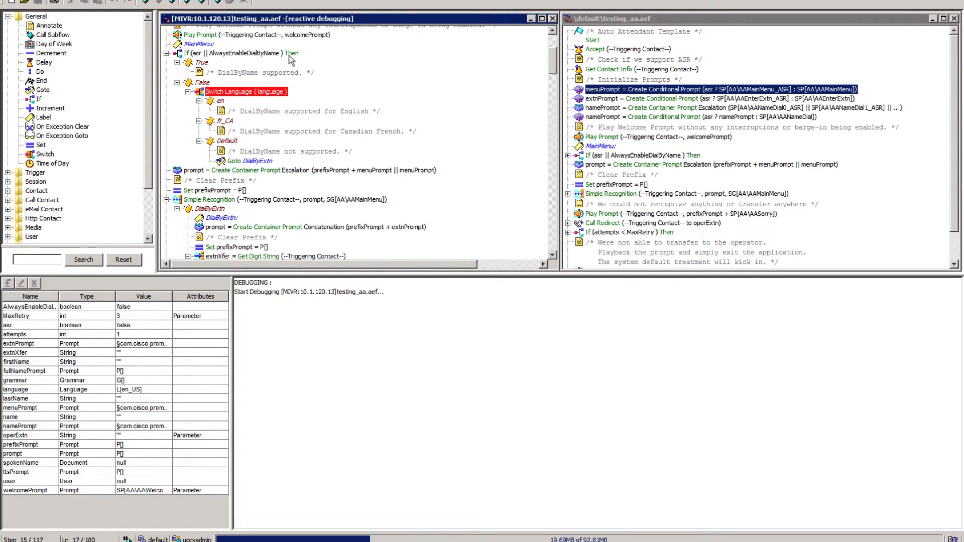
left_click(188, 3)
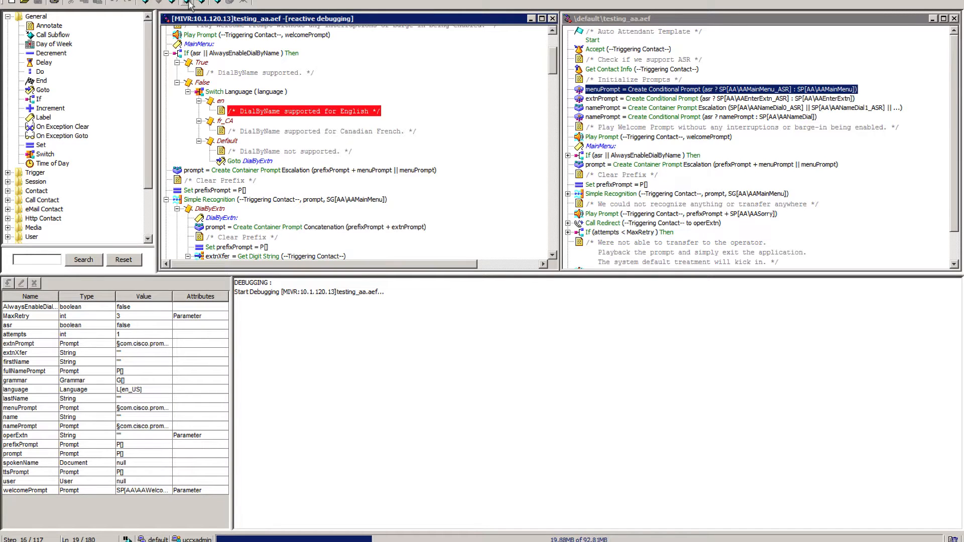
left_click(188, 2)
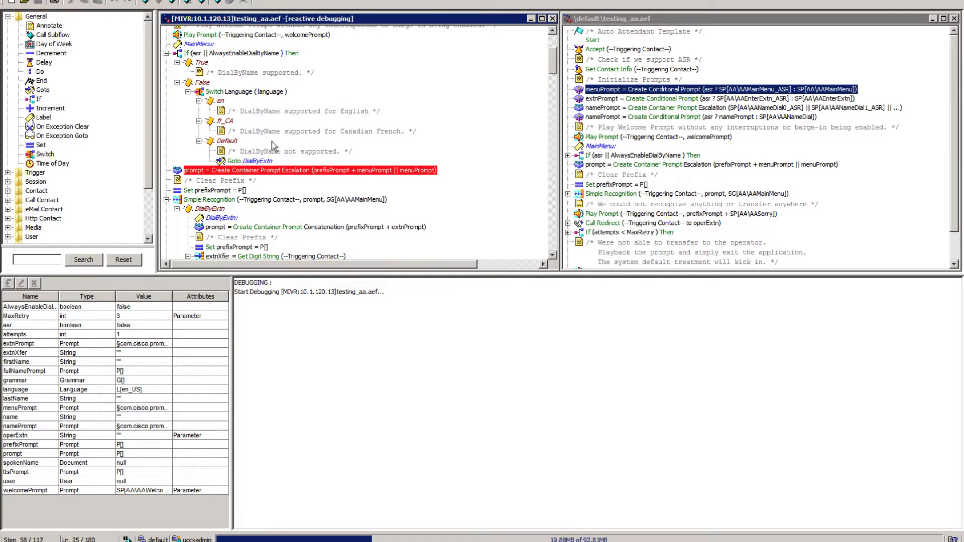
left_click(190, 2)
left_click(189, 3)
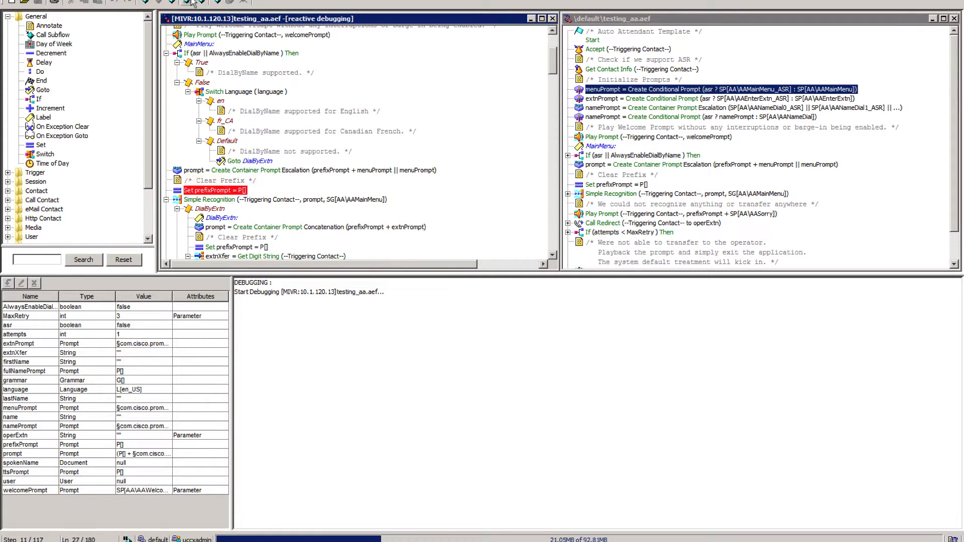
left_click(189, 3)
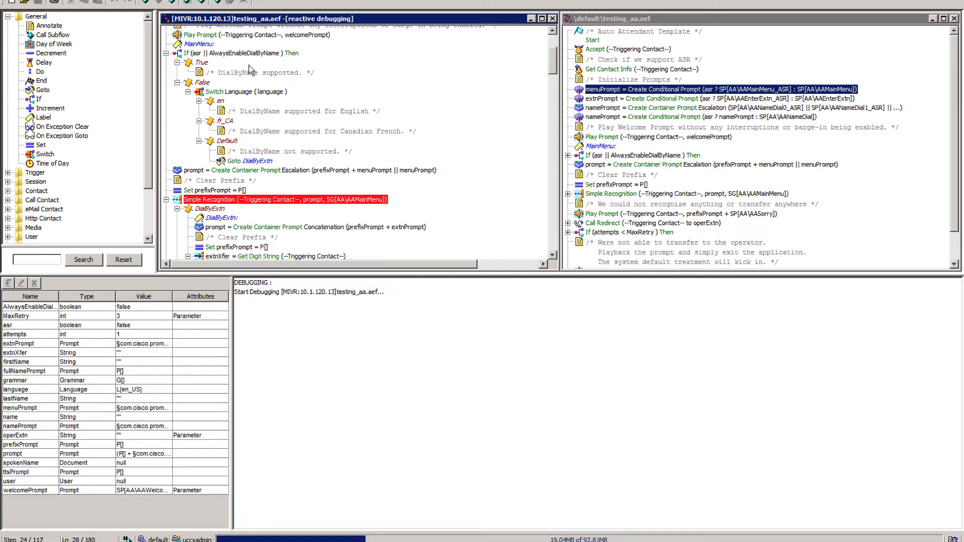
Follow the call into the Operator branch and step past the XferOperator label to the Call Redirect to operExtn.
left_click_drag(555, 65, 555, 83)
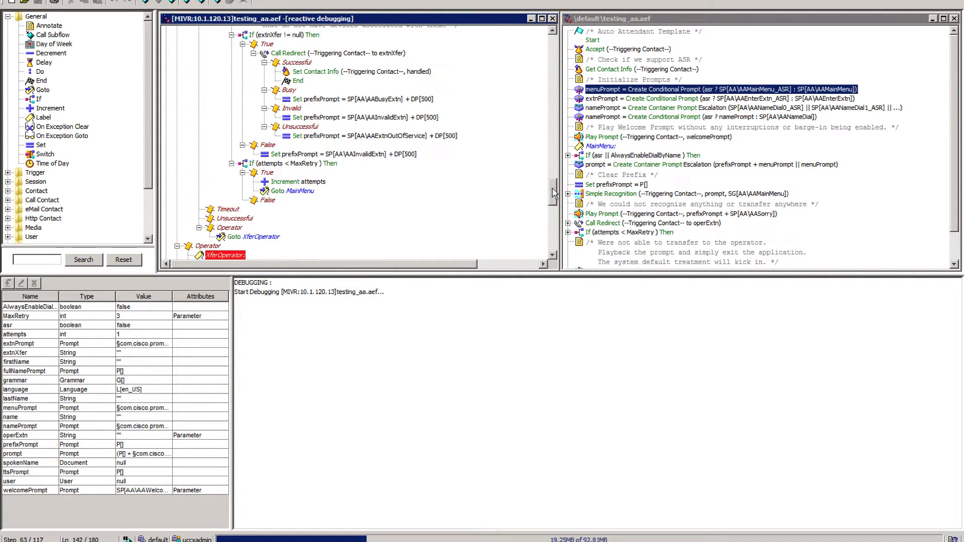
scroll(554, 192, "down", 4)
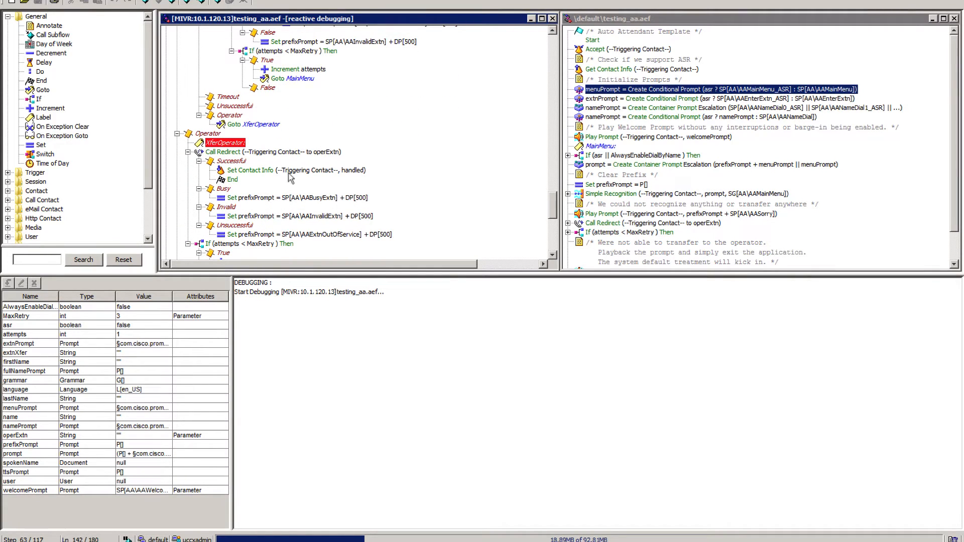
left_click(187, 4)
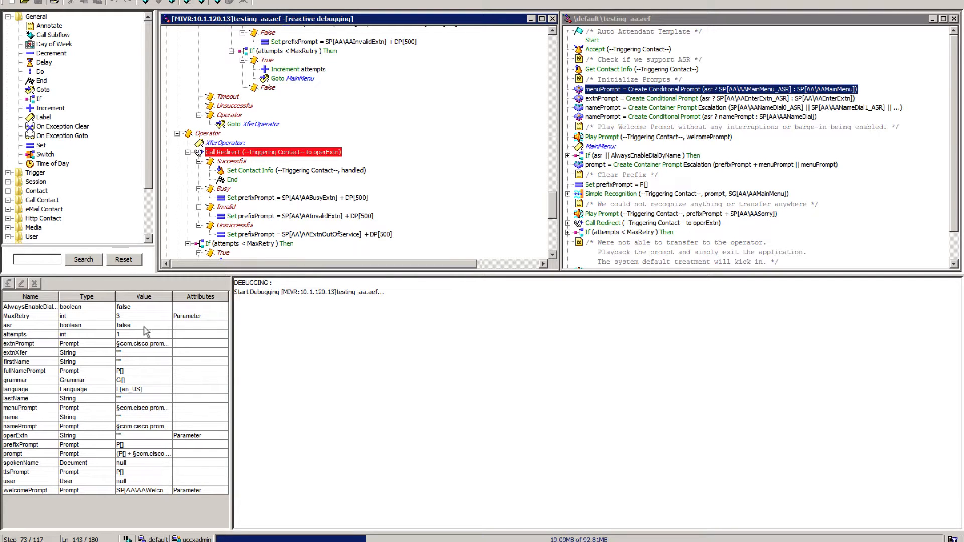
Inspect the operExtn variable and check the matching operExtn parameter of the MainAA application in Cisco Unified CCX Administration.
left_click(26, 436)
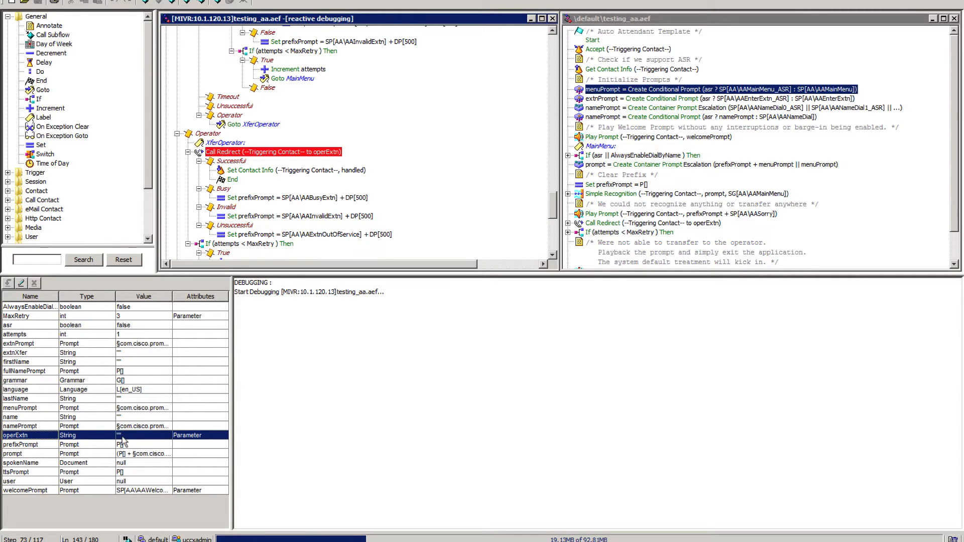
left_click(245, 541)
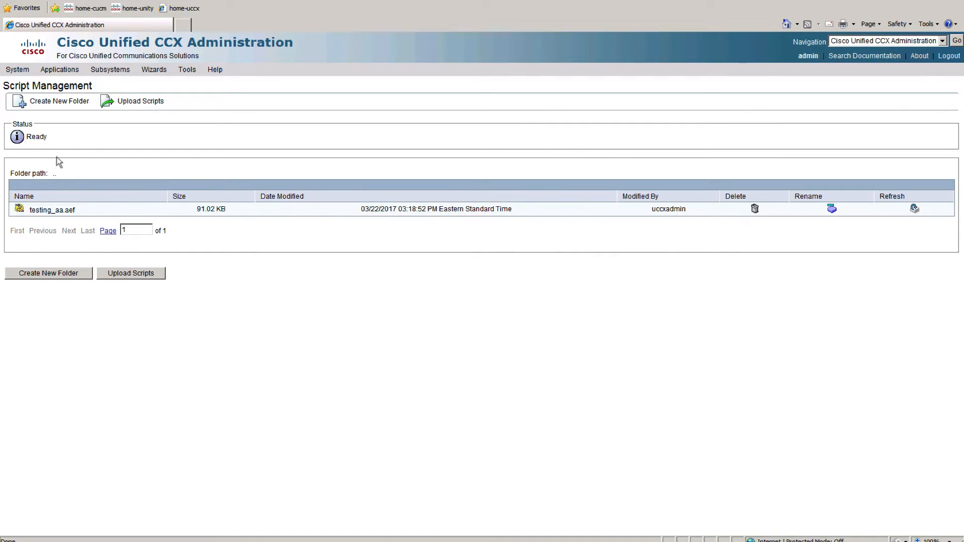
left_click(50, 70)
left_click(72, 89)
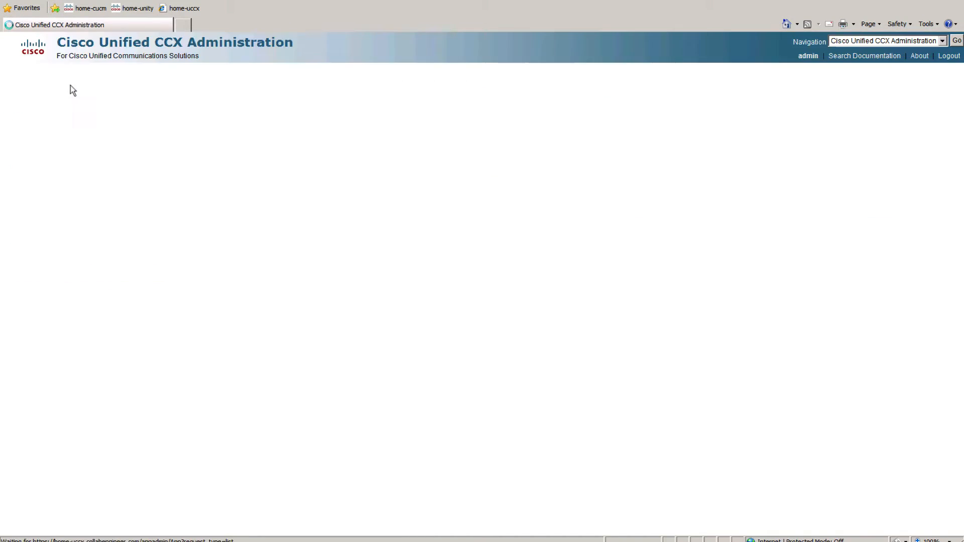
left_click(48, 194)
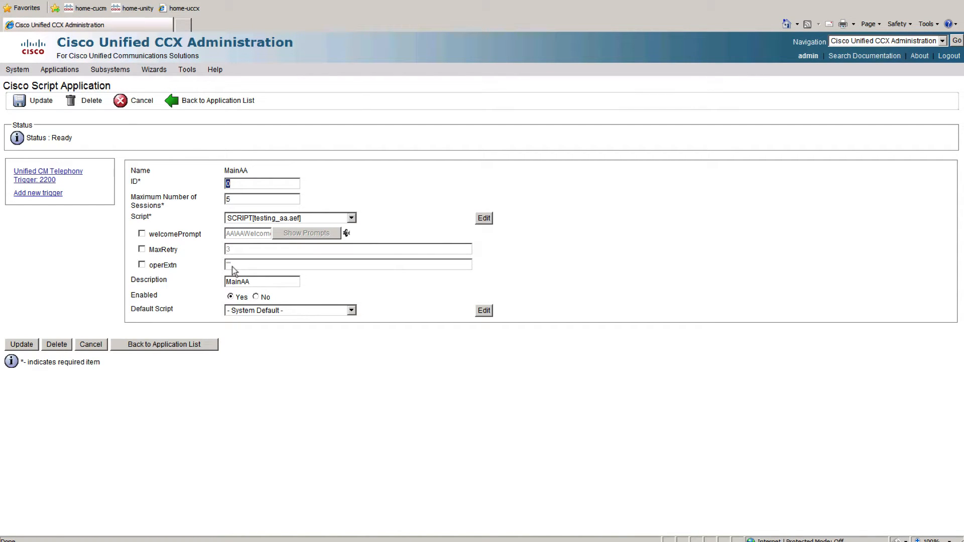
Switch back to the script editor and step from Call Redirect through the Invalid branch and retry check back to MainMenu.
left_click(246, 541)
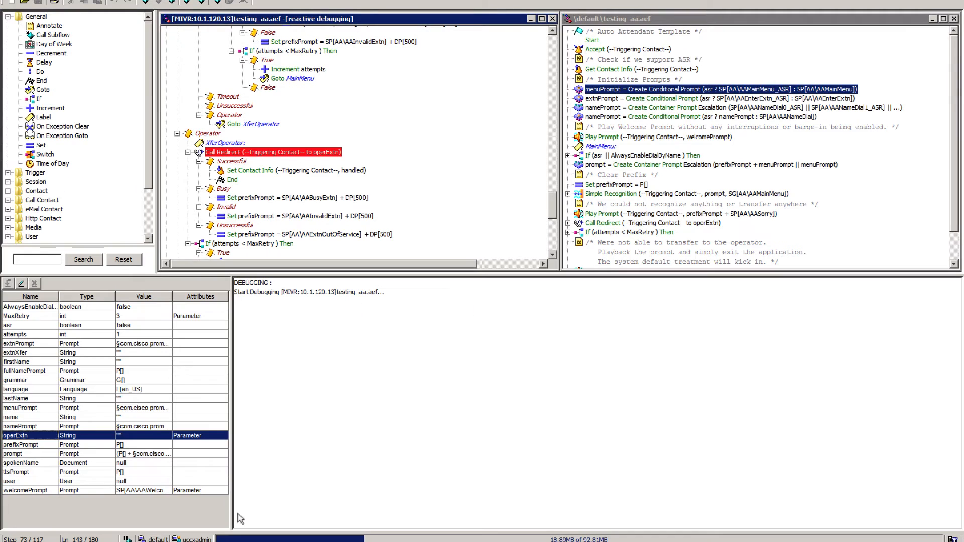
left_click(191, 2)
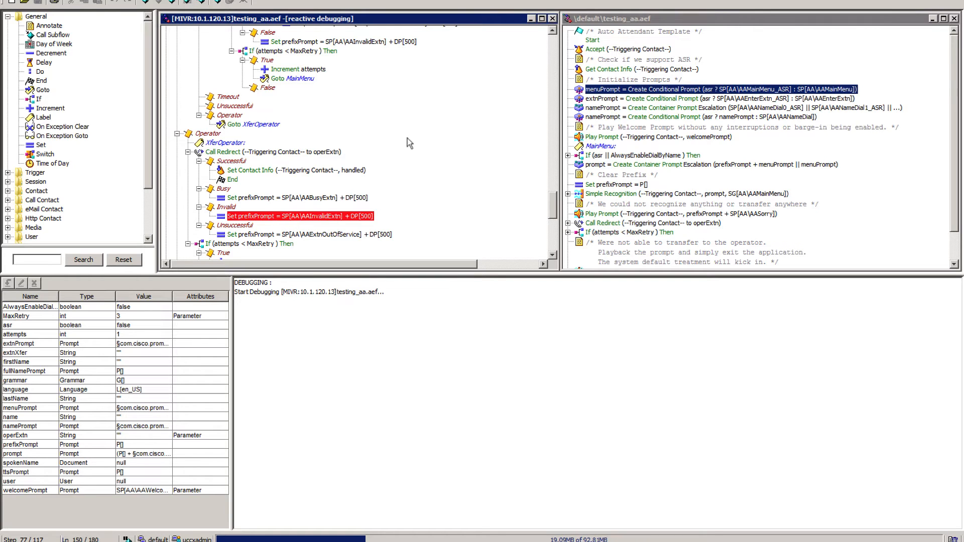
left_click(188, 3)
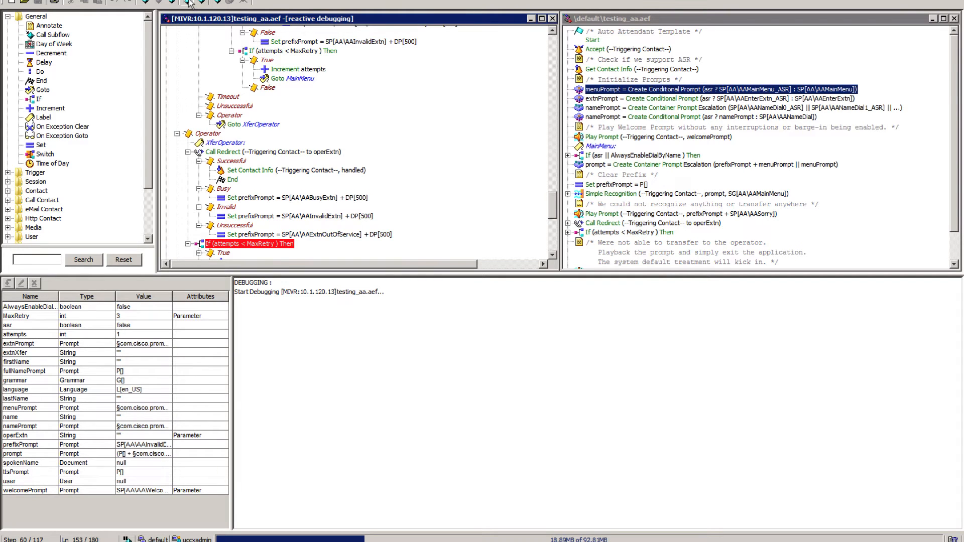
left_click(188, 3)
left_click(188, 2)
left_click(188, 2)
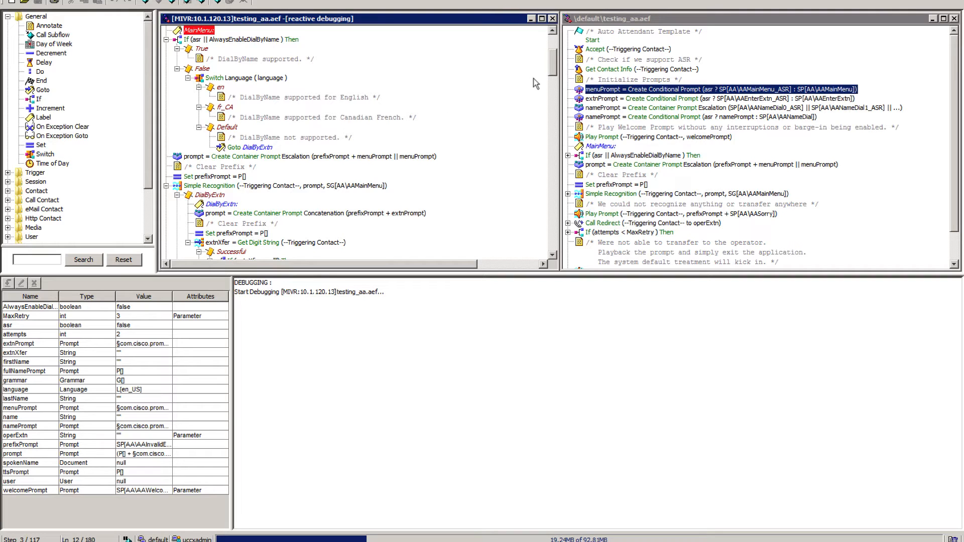
Step the second pass from MainMenu to the Simple Recognition step and close the exception message.
left_click(188, 3)
left_click(187, 3)
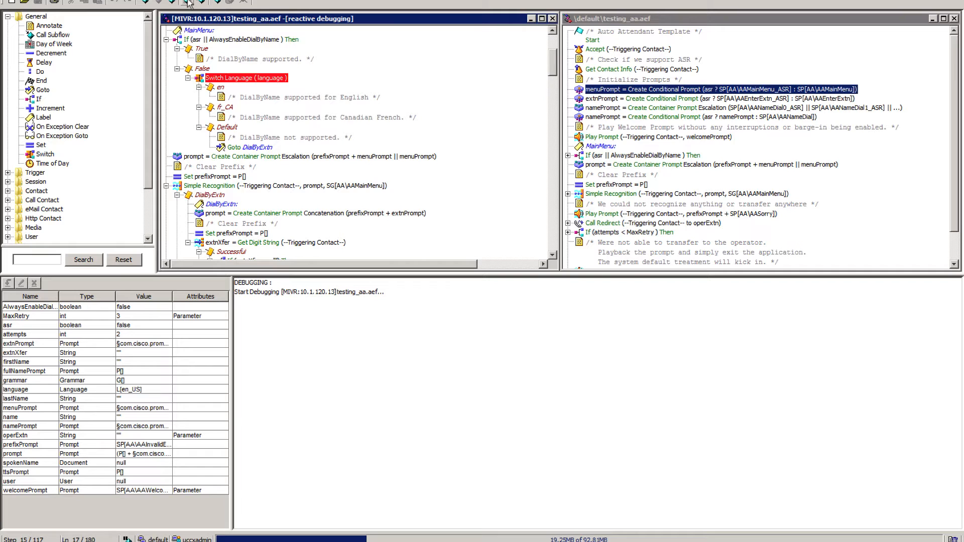
left_click(188, 3)
left_click(188, 2)
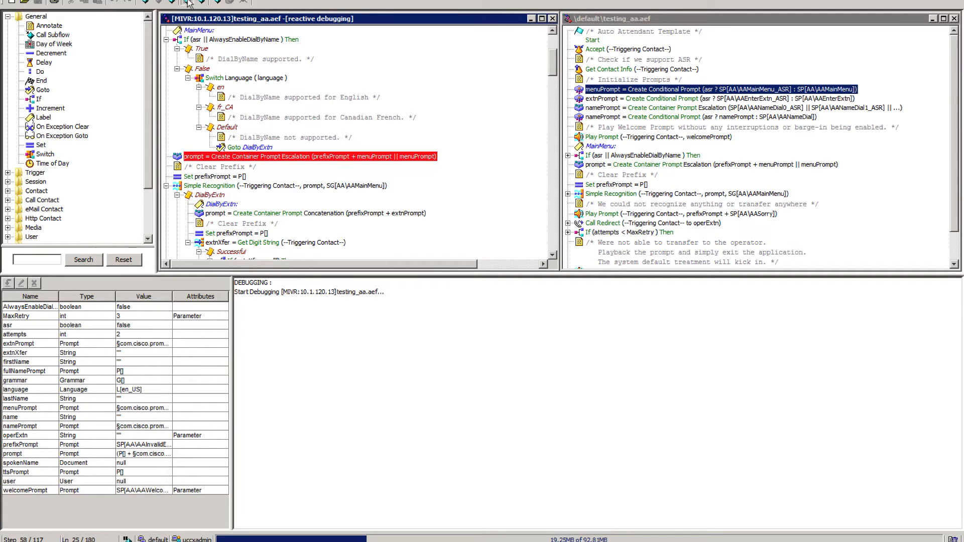
left_click(187, 2)
left_click(188, 2)
left_click(187, 2)
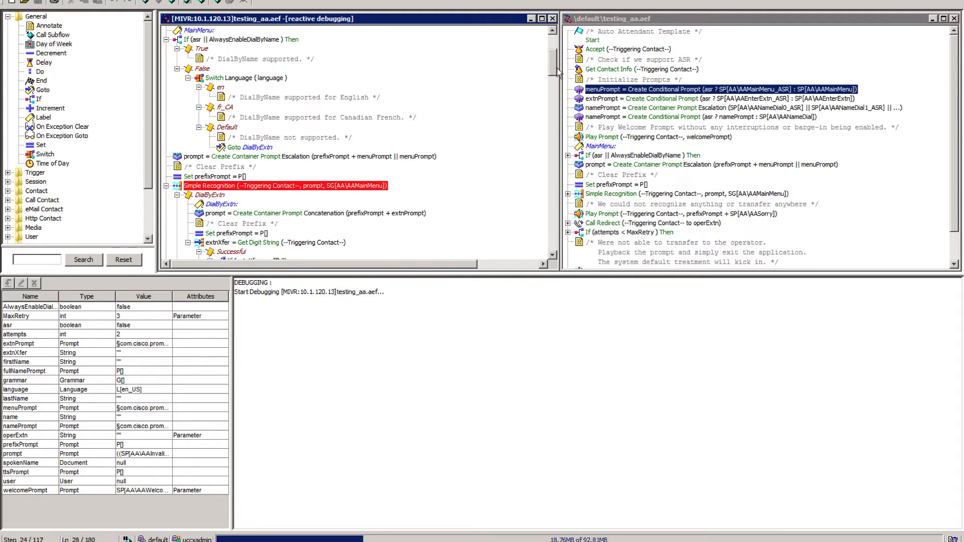
mouse_move(558, 71)
left_mouse_down()
mouse_move(563, 135)
mouse_move(555, 70)
left_mouse_up()
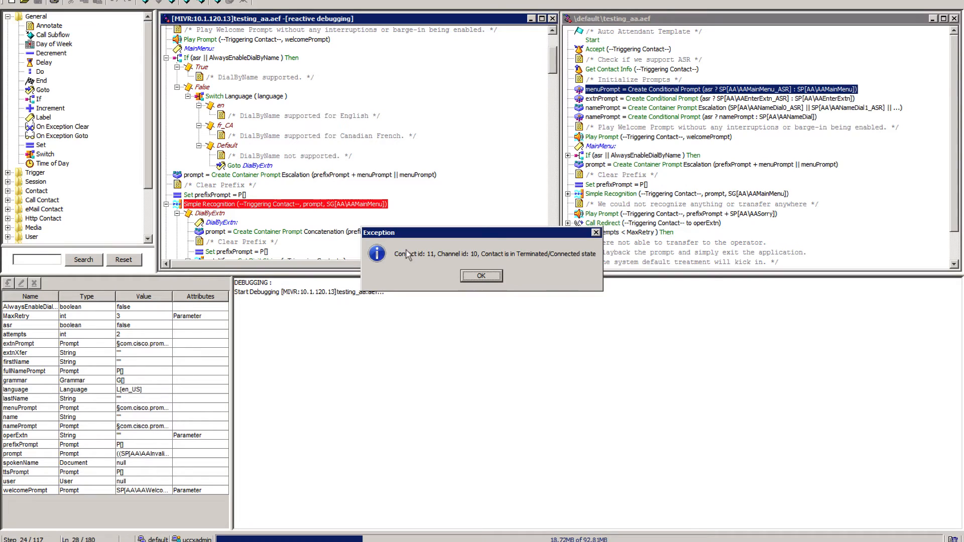
left_click(479, 276)
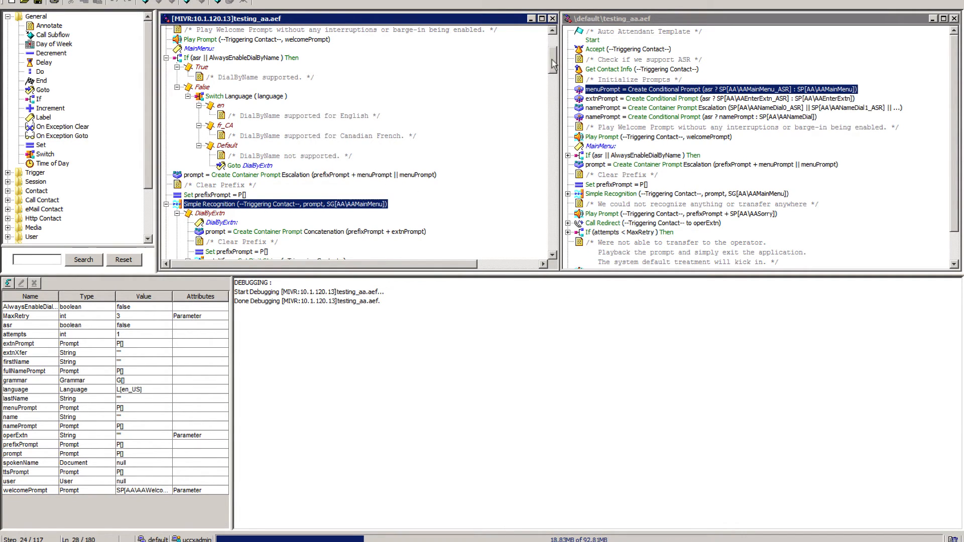
Inspect the condition in the properties of the If step below MainMenu and close them without changes.
left_click_drag(553, 64, 554, 61)
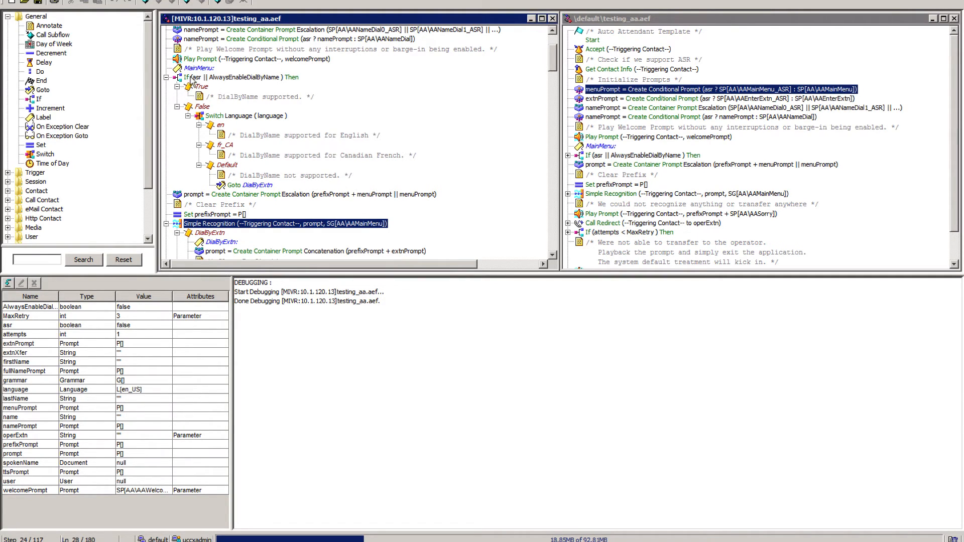
left_click(211, 79)
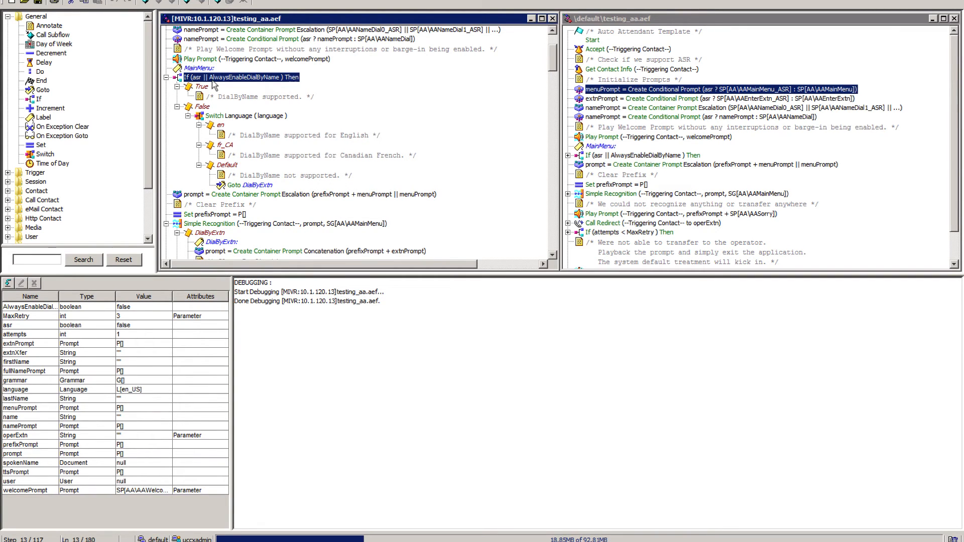
right_click(207, 81)
left_click(231, 92)
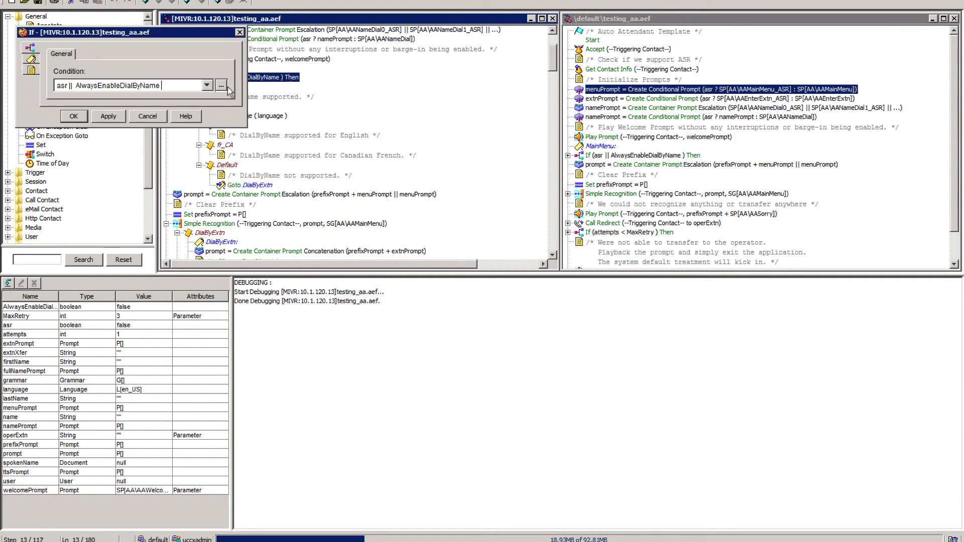
left_click(148, 116)
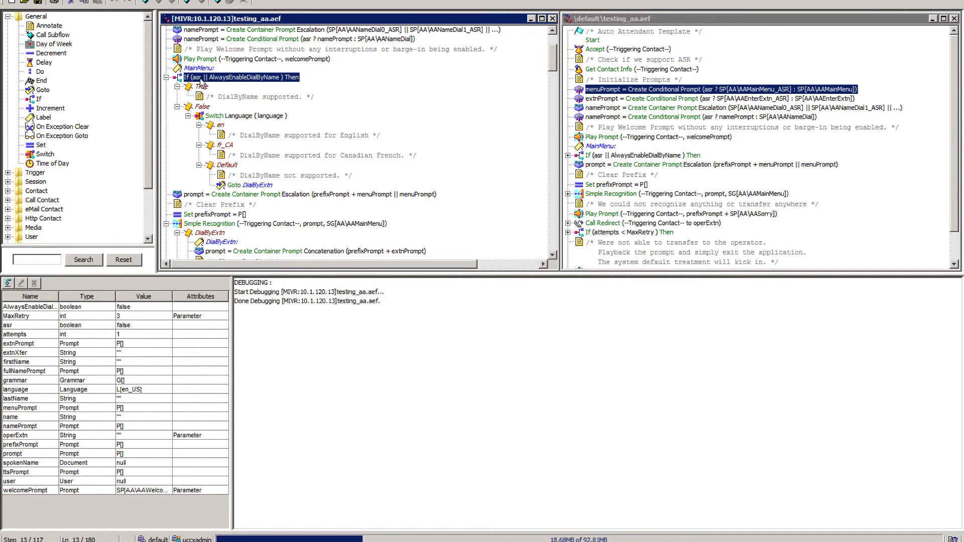
key("ctrl+Left")
key("ctrl+Right")
key("ctrl+Left")
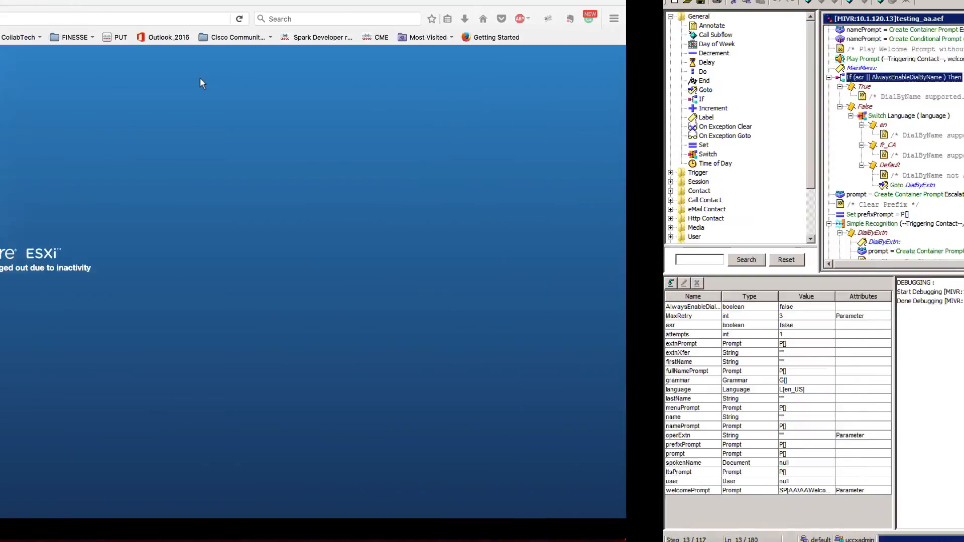
key("ctrl+Right")
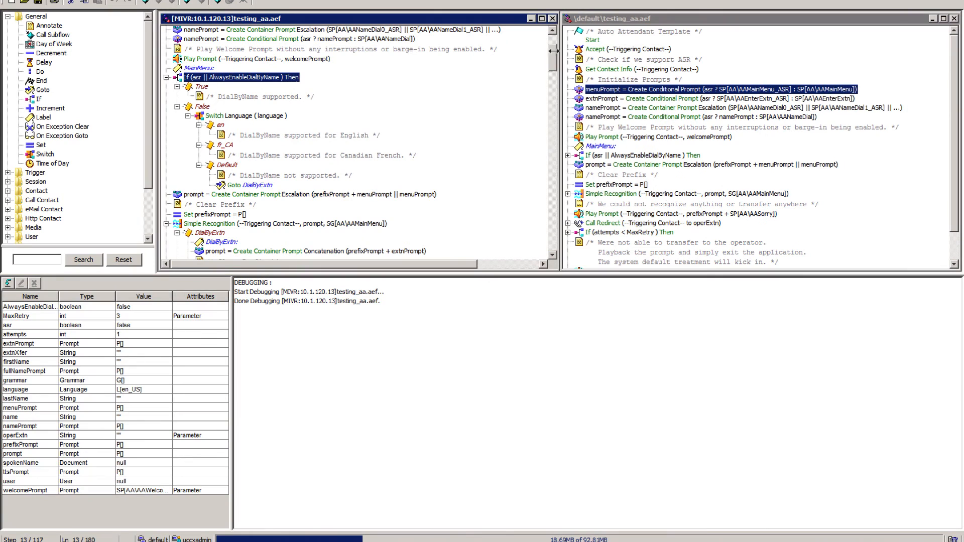
Close the debugged copy of the script, maximize \default\testing_aa.aef and select the Play Prompt step before Terminate.
left_click(553, 19)
double_click(603, 19)
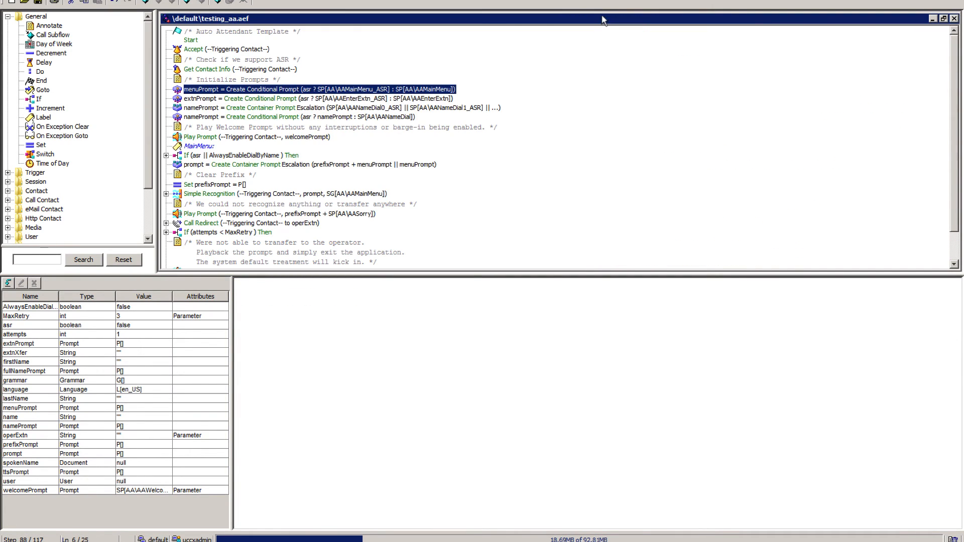
scroll(341, 244, "down", 1)
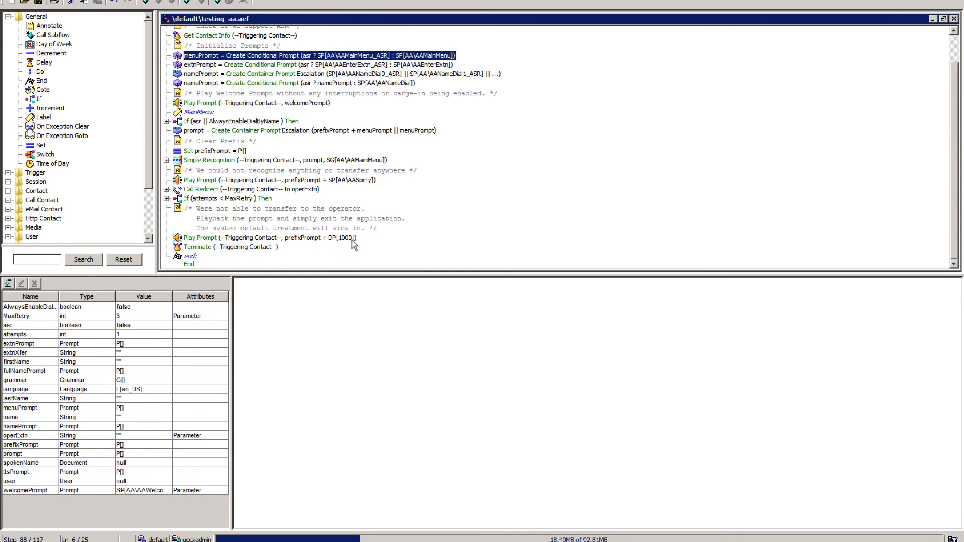
left_click(332, 240)
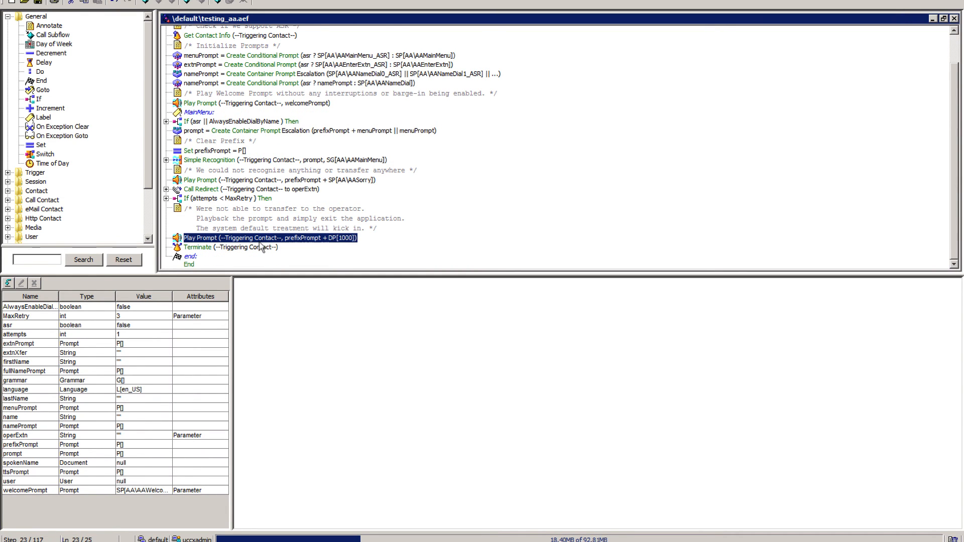